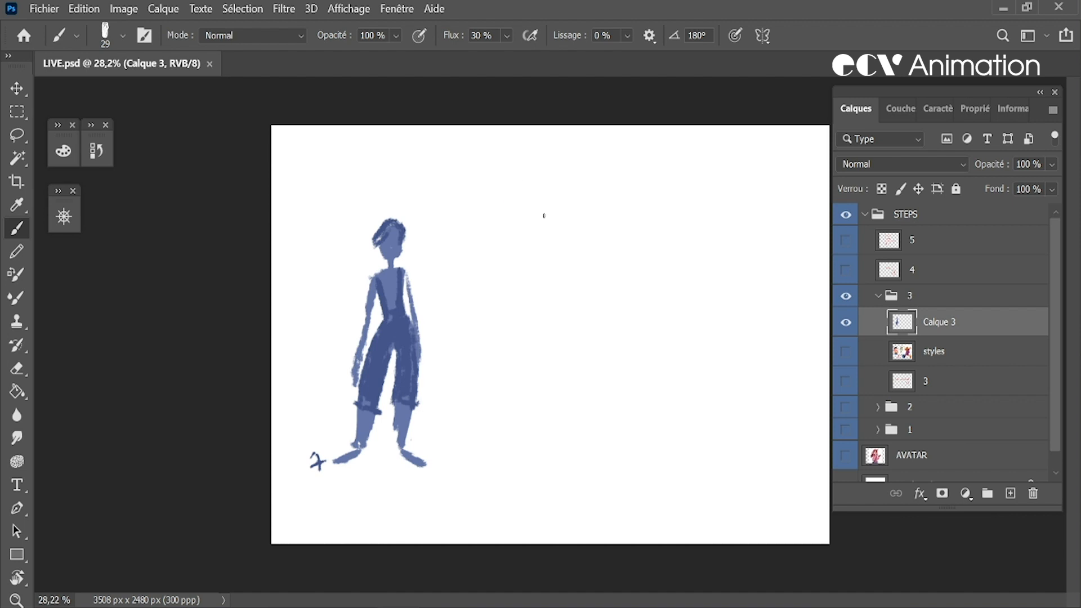
Sketch an oval head, short neck, shoulder line and slanted torso edge for a second, taller character beside the blue figure
left_click_drag(549, 167, 558, 217)
key("ctrl+z")
mouse_move(543, 164)
left_mouse_down()
mouse_move(554, 222)
mouse_move(554, 169)
left_mouse_up()
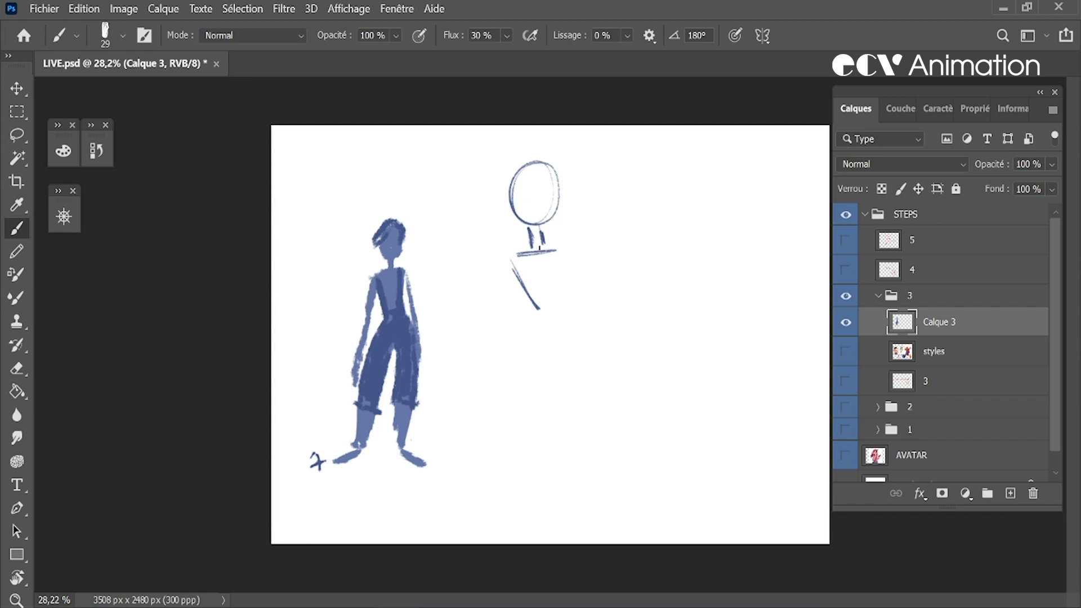
Lasso the new head and torso sketch, scale it down to about 89%, and deselect it
key("l")
mouse_move(602, 346)
left_mouse_down()
mouse_move(560, 157)
mouse_move(619, 332)
left_mouse_up()
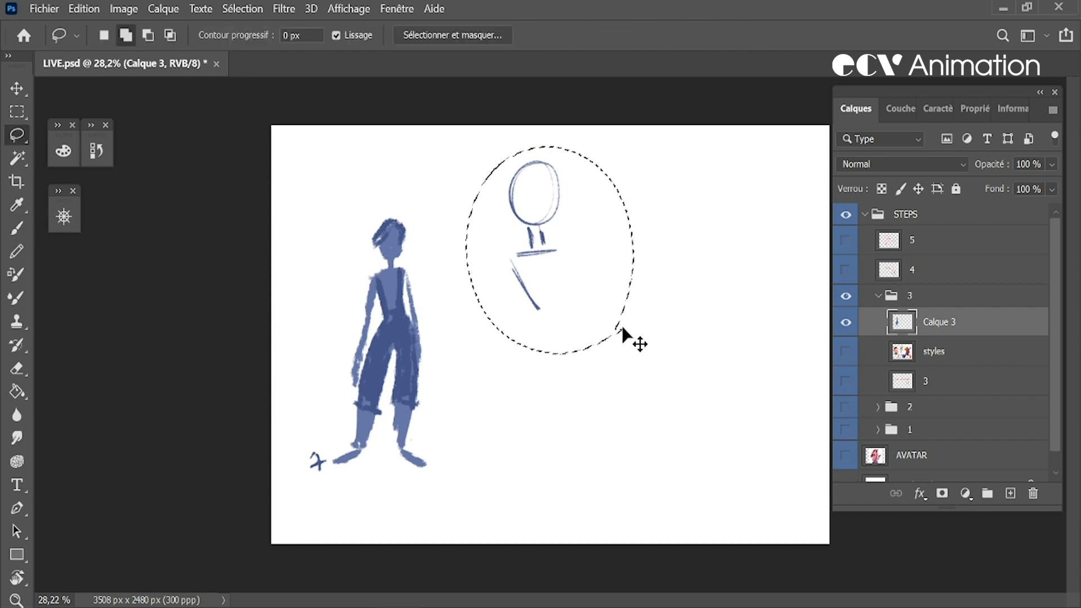
key("ctrl+t")
left_click_drag(632, 147, 614, 171)
left_click_drag(584, 208, 594, 192)
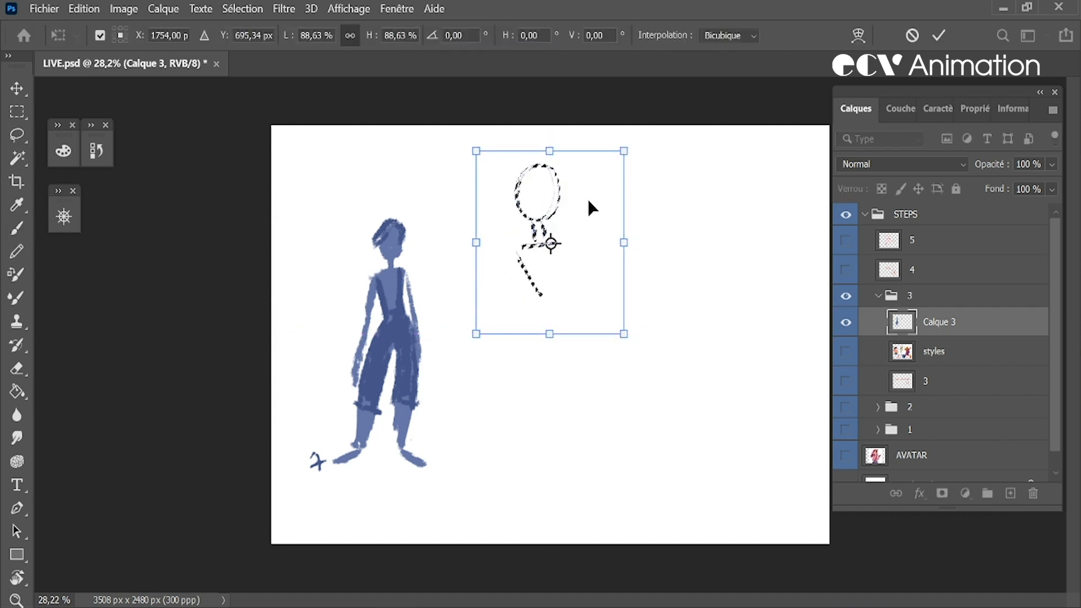
key("Return")
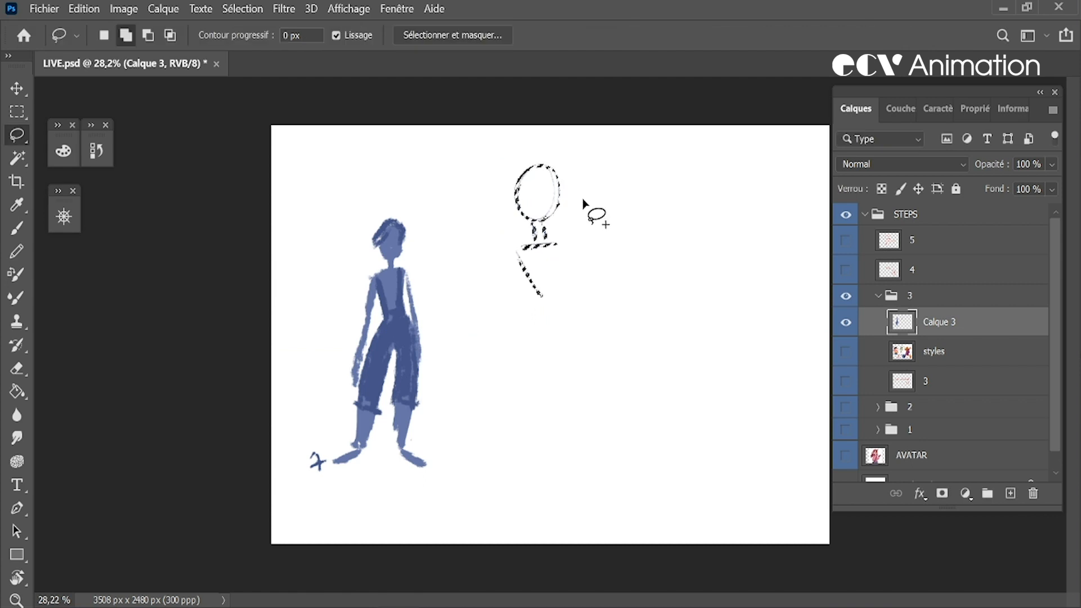
key("ctrl+d")
key("b")
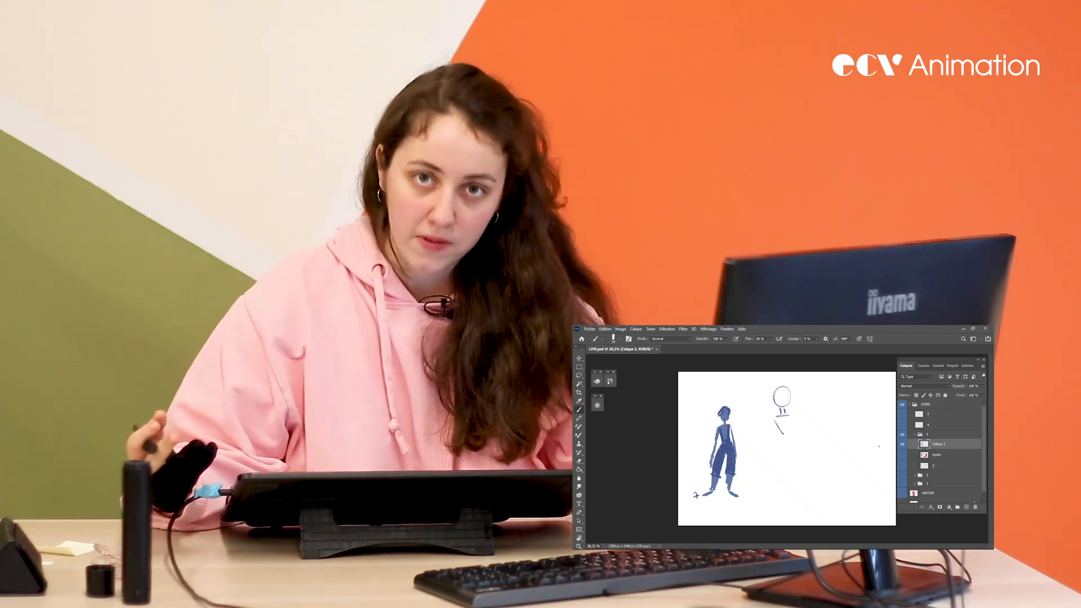
Sketch the rest of the tall figure's torso, a hip circle and two long legs
mouse_move(775, 417)
left_mouse_down()
mouse_move(784, 438)
mouse_move(795, 438)
mouse_move(785, 441)
mouse_move(791, 416)
mouse_move(780, 415)
mouse_move(794, 478)
mouse_move(766, 514)
left_mouse_up()
mouse_move(795, 476)
left_mouse_down()
mouse_move(795, 515)
mouse_move(764, 516)
left_mouse_up()
left_click_drag(797, 475, 802, 512)
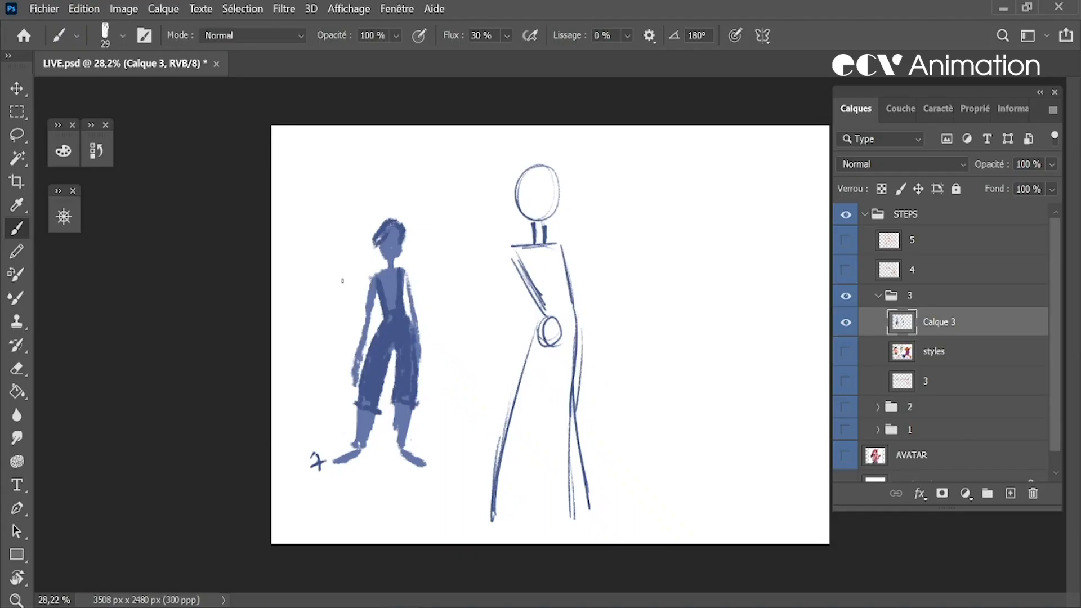
Lasso the whole tall figure, shrink and reposition it with Free Transform, and deselect it
key("l")
mouse_move(628, 250)
left_mouse_down()
mouse_move(505, 139)
mouse_move(464, 422)
mouse_move(609, 524)
mouse_move(619, 238)
left_mouse_up()
key("ctrl+t")
mouse_move(639, 144)
left_mouse_down()
mouse_move(593, 221)
mouse_move(566, 198)
left_mouse_up()
key("Return")
key("ctrl+d")
key("b")
Sketch the inner leg lines of the tall figure and the foot of its left-hand leg
left_click_drag(535, 304, 511, 464)
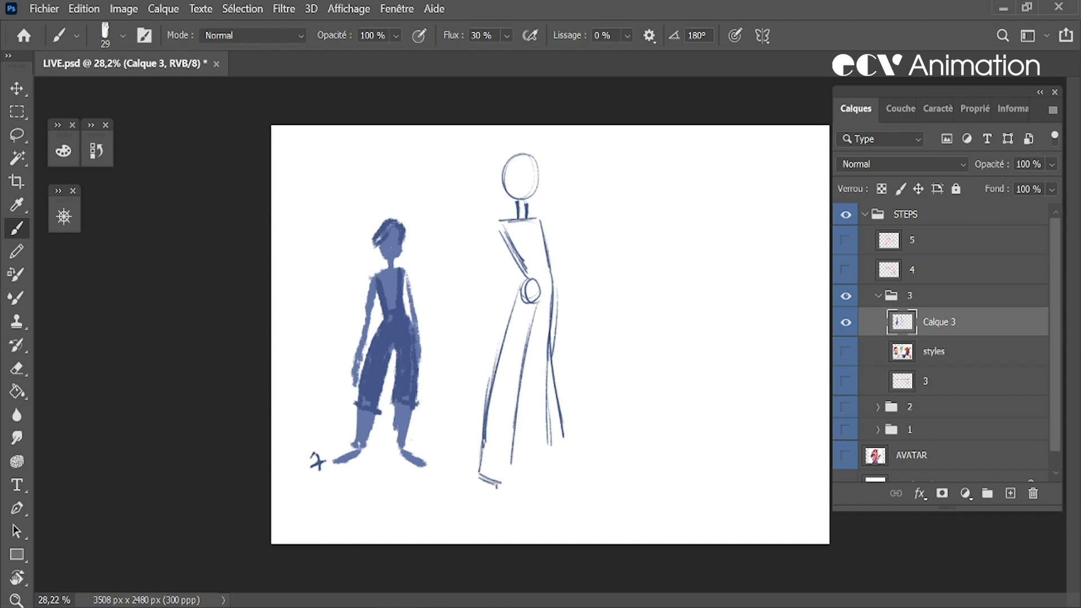
left_click_drag(539, 315, 532, 437)
left_click_drag(533, 355, 527, 461)
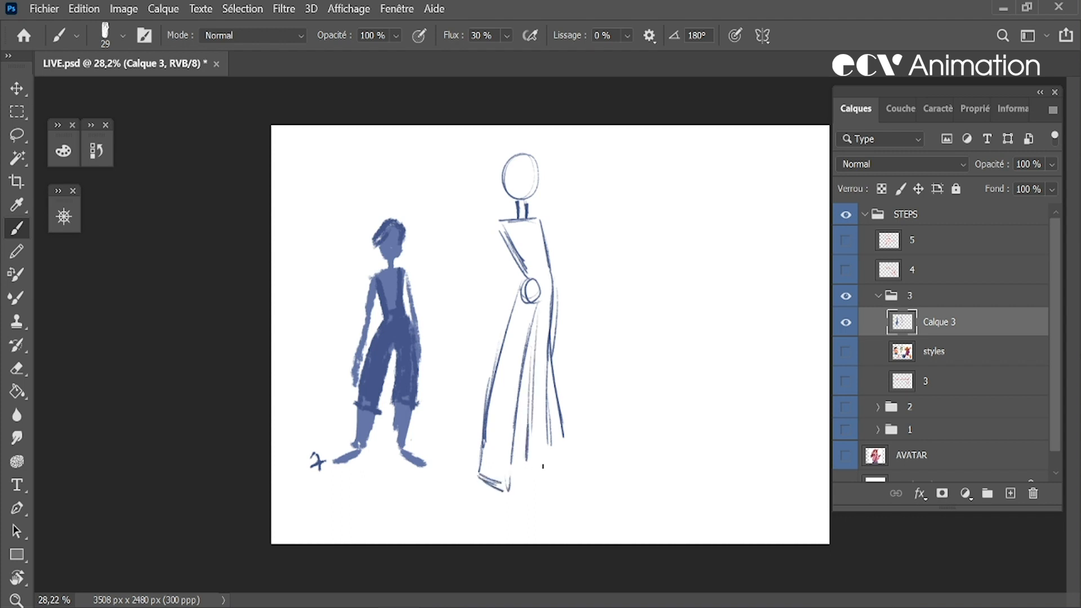
Erase the outer contour of the right-hand leg, redraw it straighter down to a pointed foot, and reinforce the torso edge above
key("e")
mouse_move(555, 317)
left_mouse_down()
mouse_move(543, 421)
mouse_move(559, 438)
left_mouse_up()
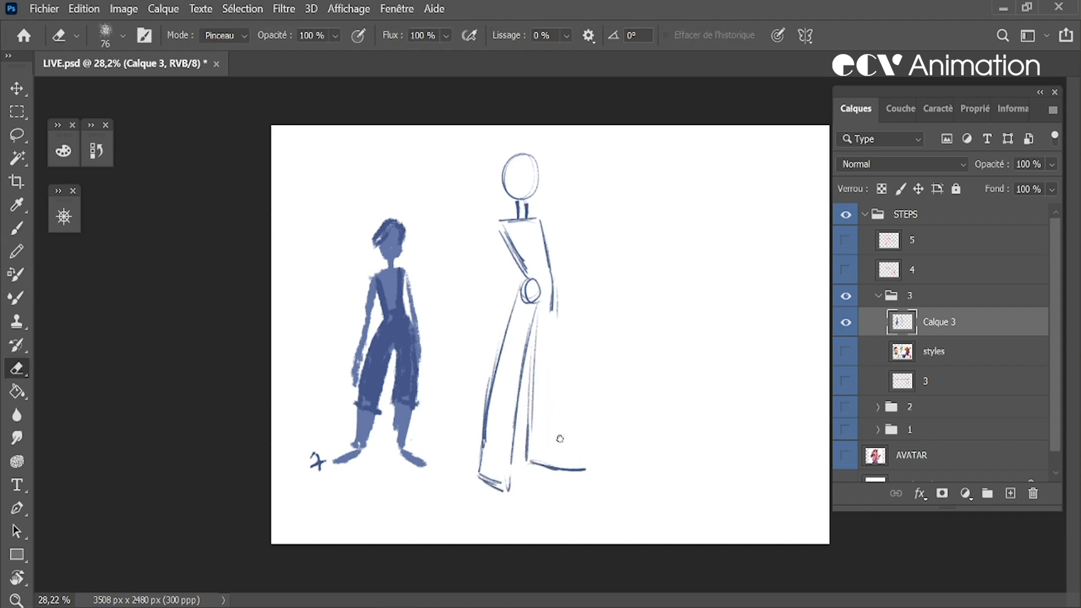
key("b")
left_click_drag(553, 327, 552, 412)
left_click_drag(552, 328, 553, 430)
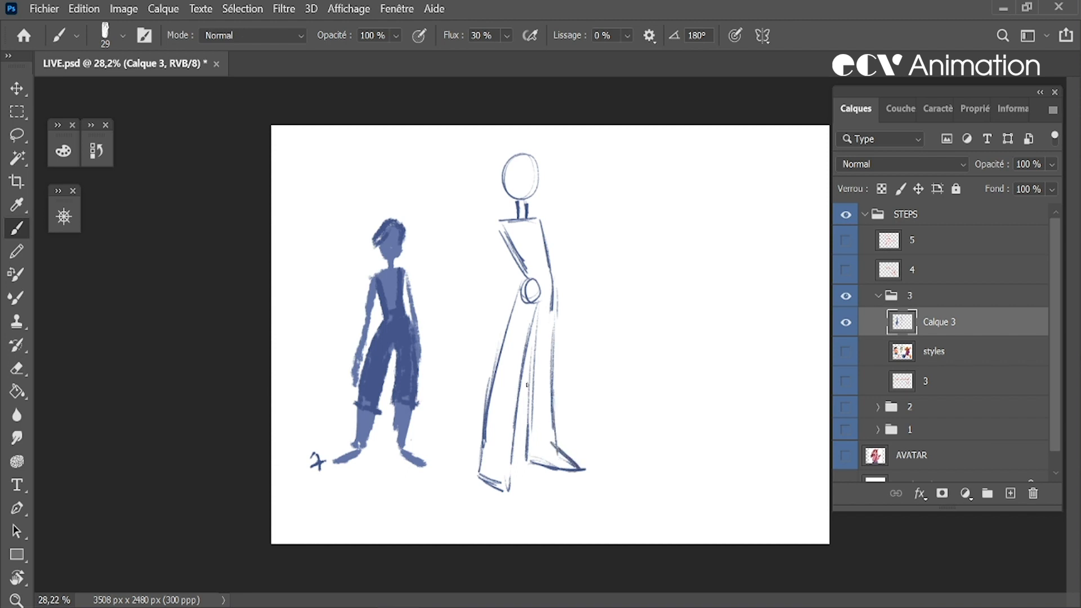
left_click_drag(543, 221, 549, 274)
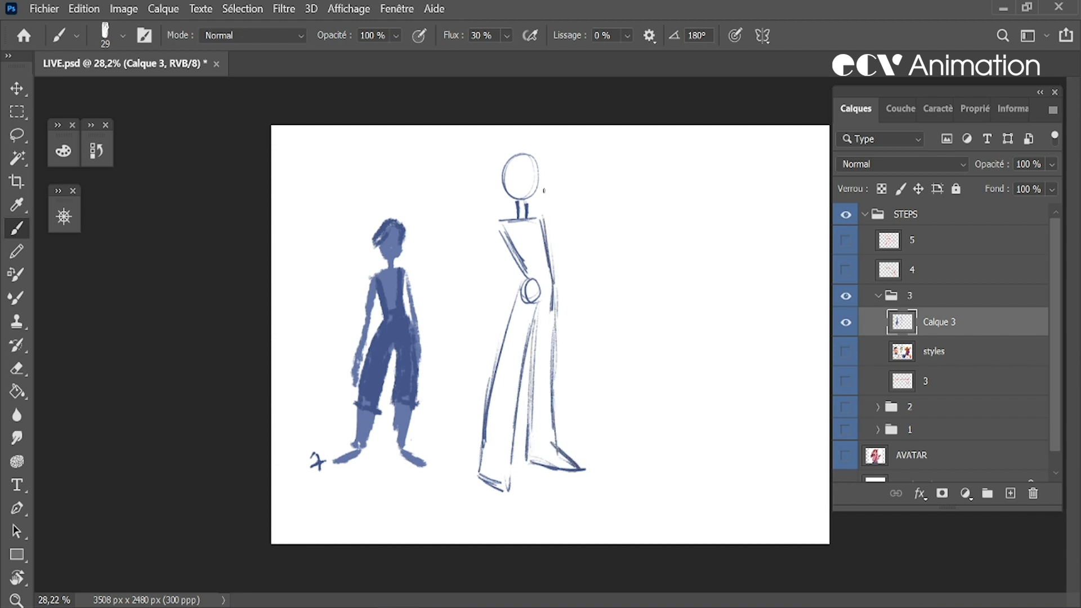
Lasso the tall figure's head and neck, shift them slightly to the right over the shoulders, and deselect them
left_click(21, 130)
mouse_move(494, 134)
left_mouse_down()
mouse_move(540, 219)
mouse_move(493, 141)
left_mouse_up()
key("ctrl+t")
left_click_drag(541, 180, 544, 179)
key("Return")
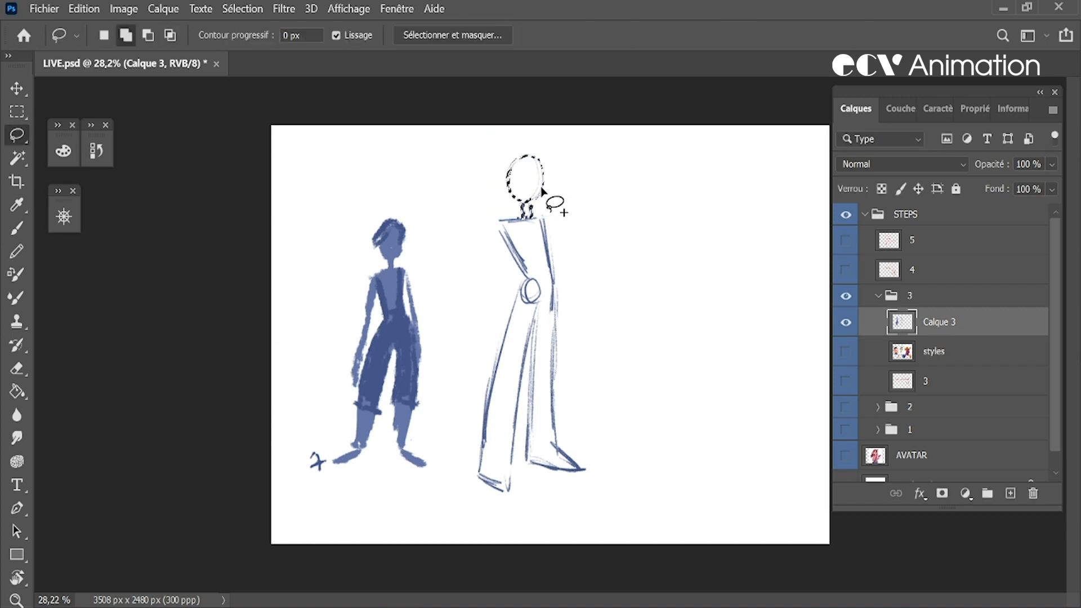
key("ctrl+d")
key("b")
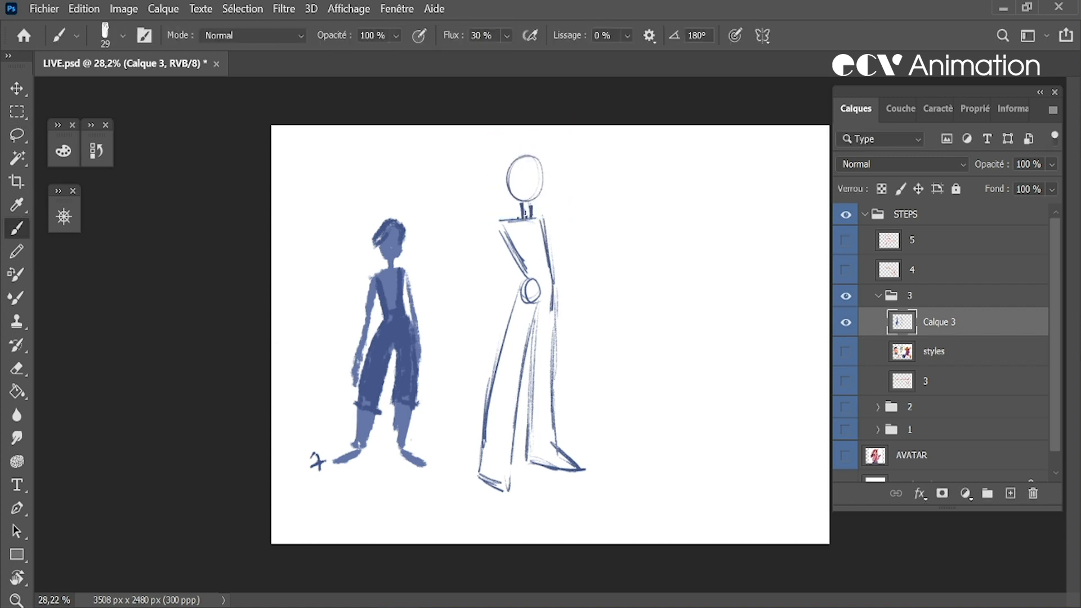
Erase the hip construction circle and clean up the overlapping lines at the top of the inner legs
key("e")
left_click_drag(533, 302, 534, 292)
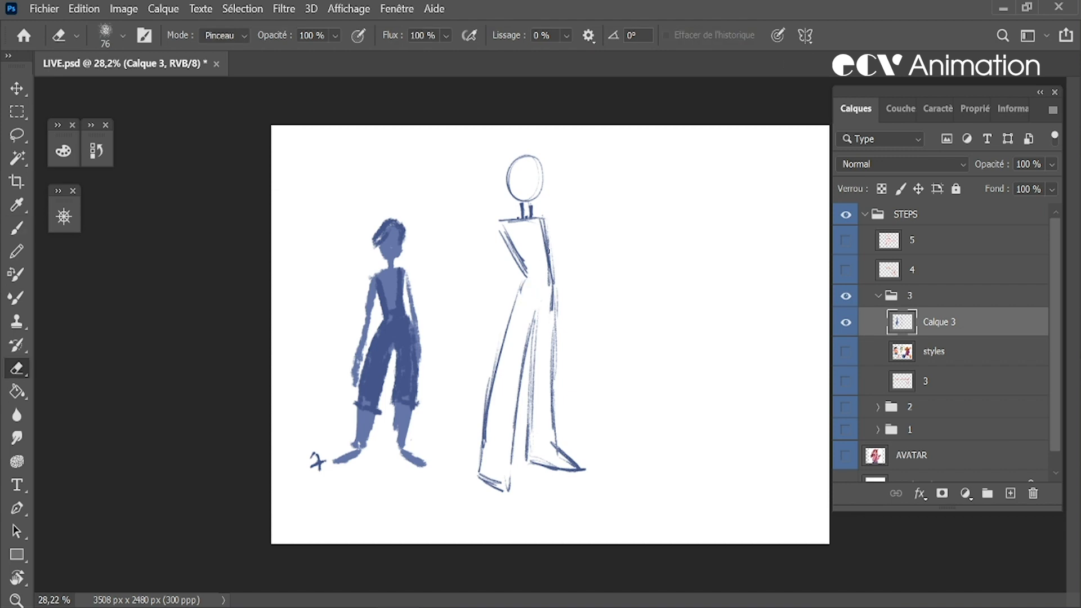
key("b")
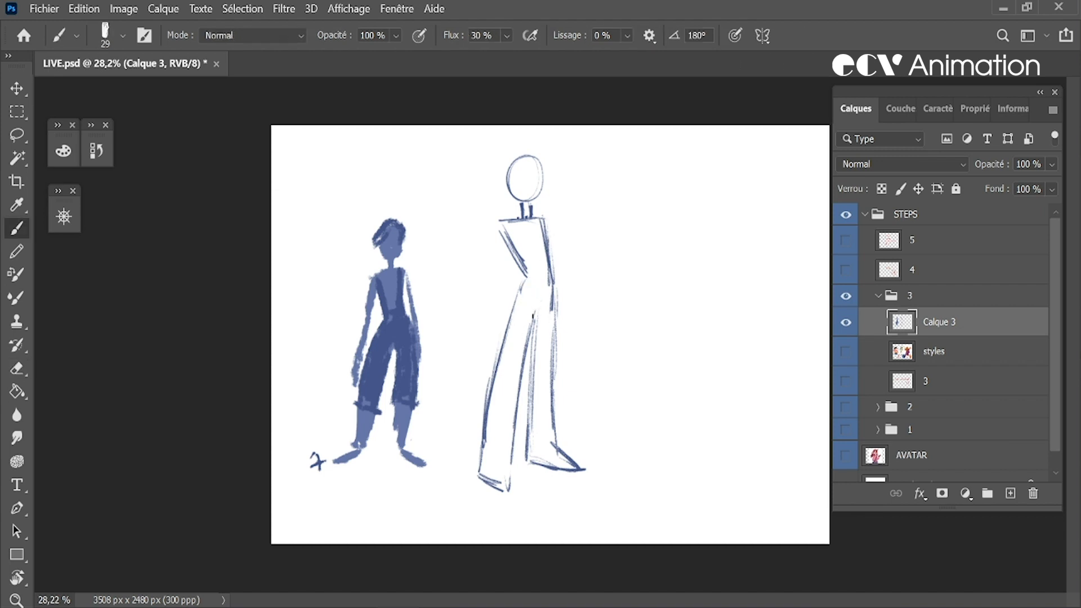
left_click_drag(512, 424, 512, 430)
key("e")
mouse_move(532, 322)
left_mouse_down()
mouse_move(514, 423)
mouse_move(526, 352)
left_mouse_up()
key("b")
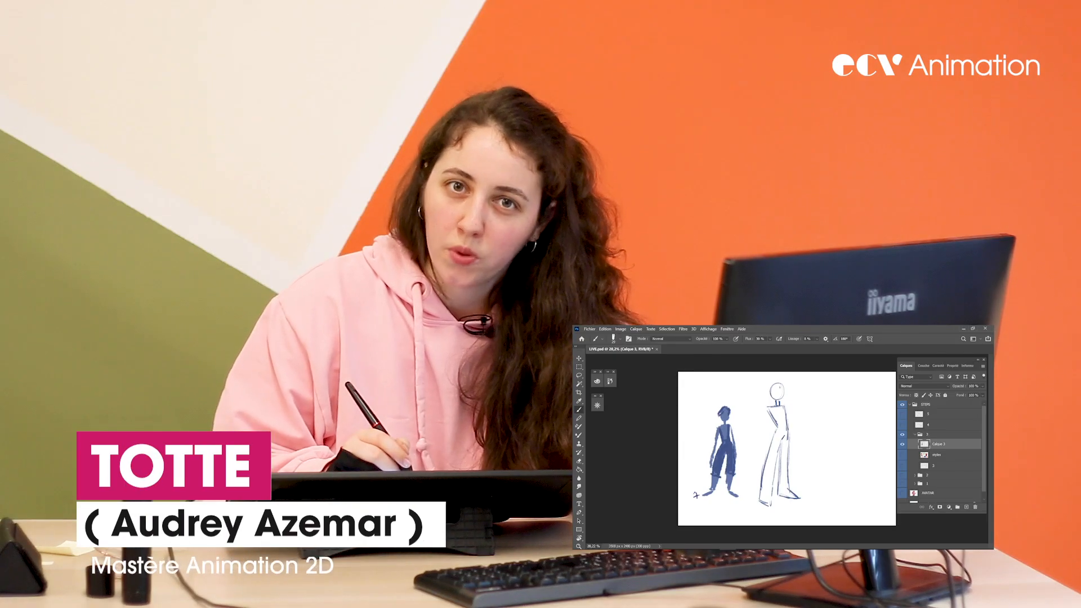
Refine the tall figure's head, neck and hips with alternating erasing and brush strokes, adding a small bun behind the head
key("e")
key("b")
key("e")
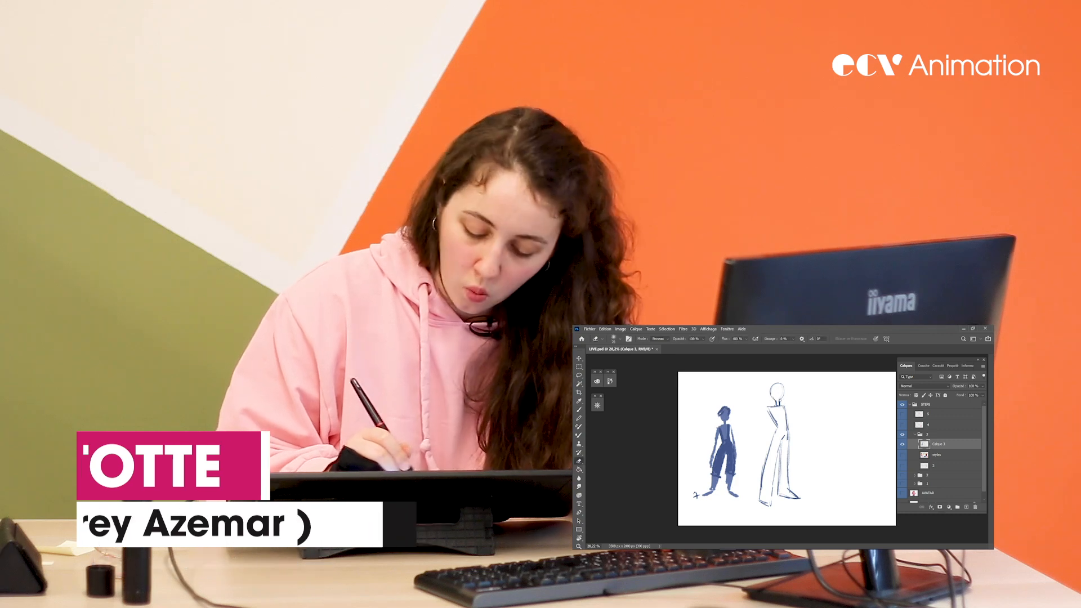
key("b")
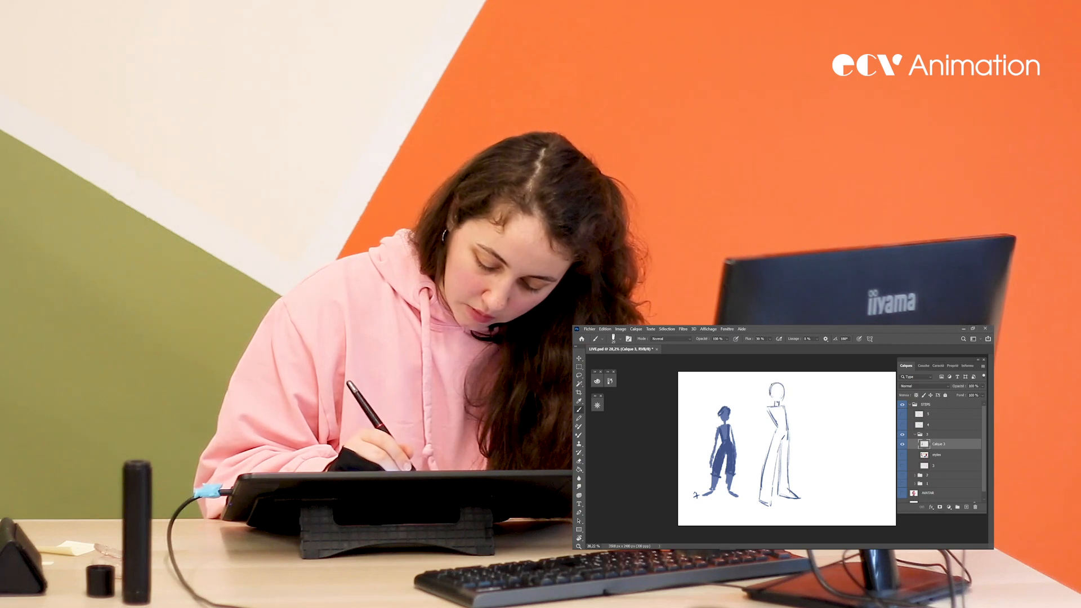
key("e")
key("b")
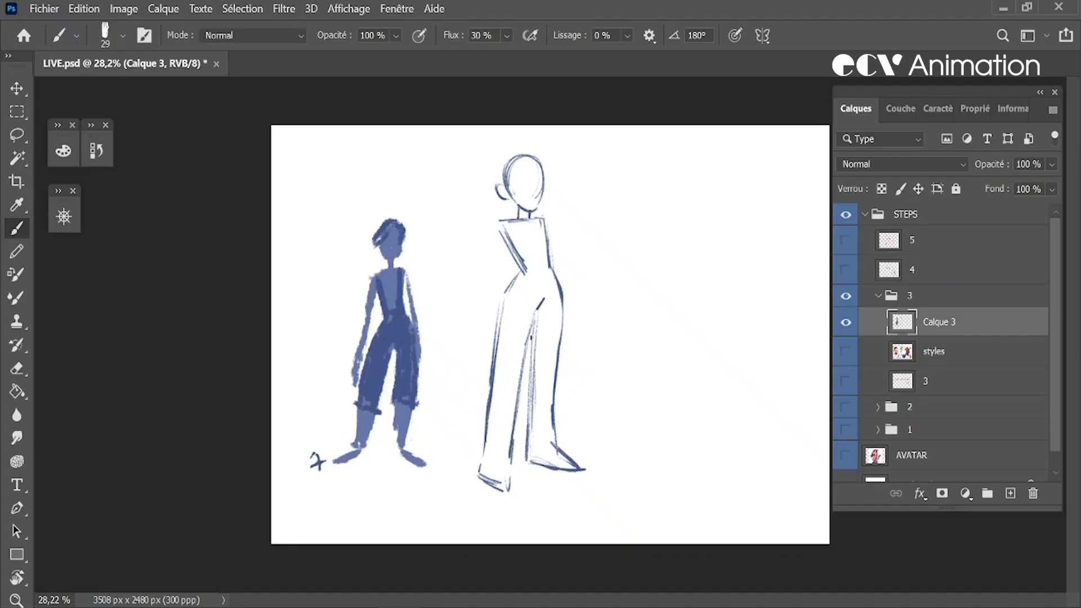
left_click_drag(779, 437, 780, 489)
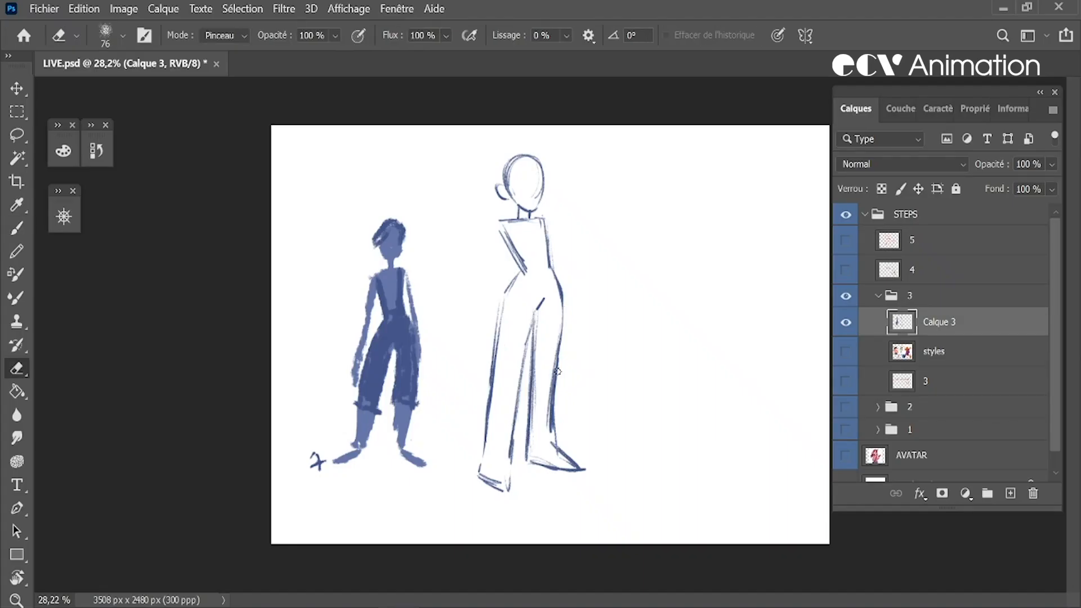
Redraw the left-hand leg narrower toward the ankle, erase its old inner line, and give it a pointed foot
left_click_drag(499, 322, 488, 450)
left_click_drag(531, 320, 502, 454)
key("e")
left_click_drag(525, 361, 508, 490)
key("b")
left_click_drag(483, 434, 491, 490)
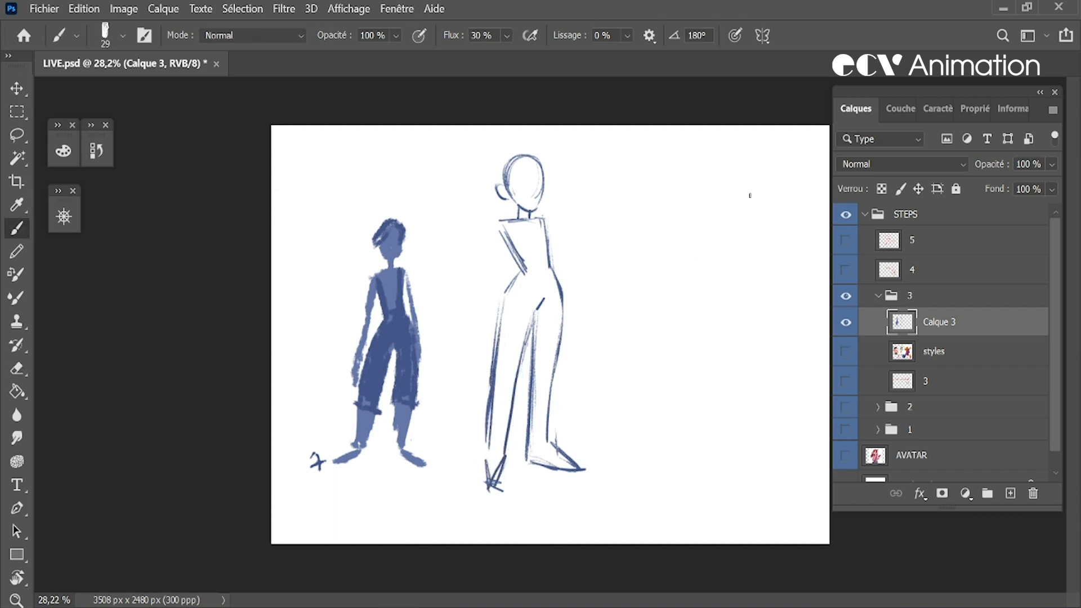
Clean up the sole of the right-hand foot and redraw that leg's outer thigh with a more angular hip
key("e")
left_click_drag(533, 464, 574, 464)
key("b")
left_click_drag(568, 309, 553, 387)
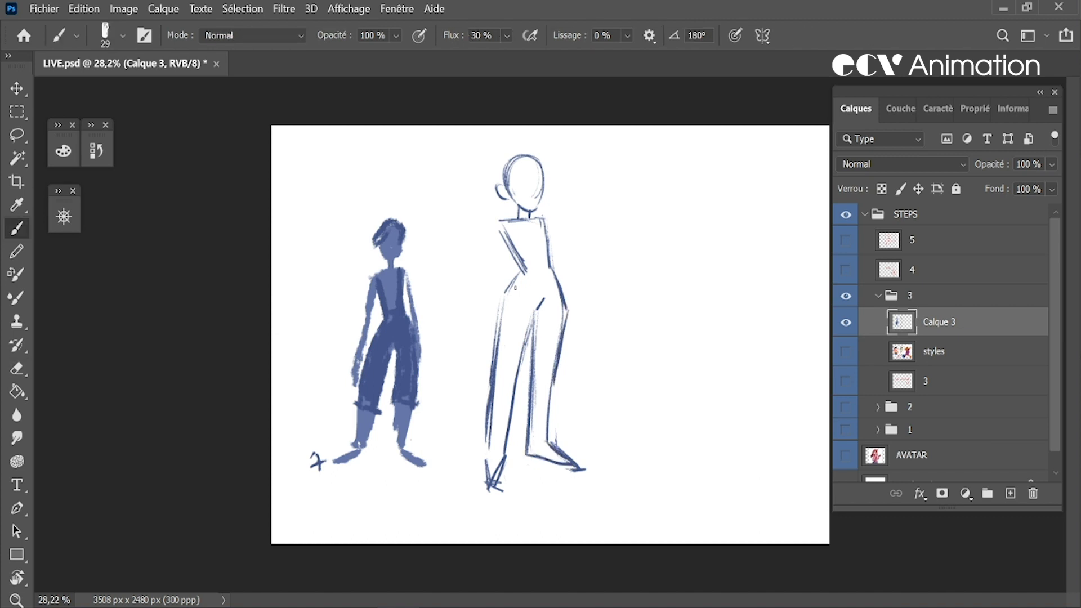
Erase the loose outer line of the left-hand thigh and redraw it as one clean contour from hip to ankle
key("e")
left_click_drag(494, 345, 500, 298)
key("b")
left_click_drag(501, 299, 488, 442)
key("e")
key("b")
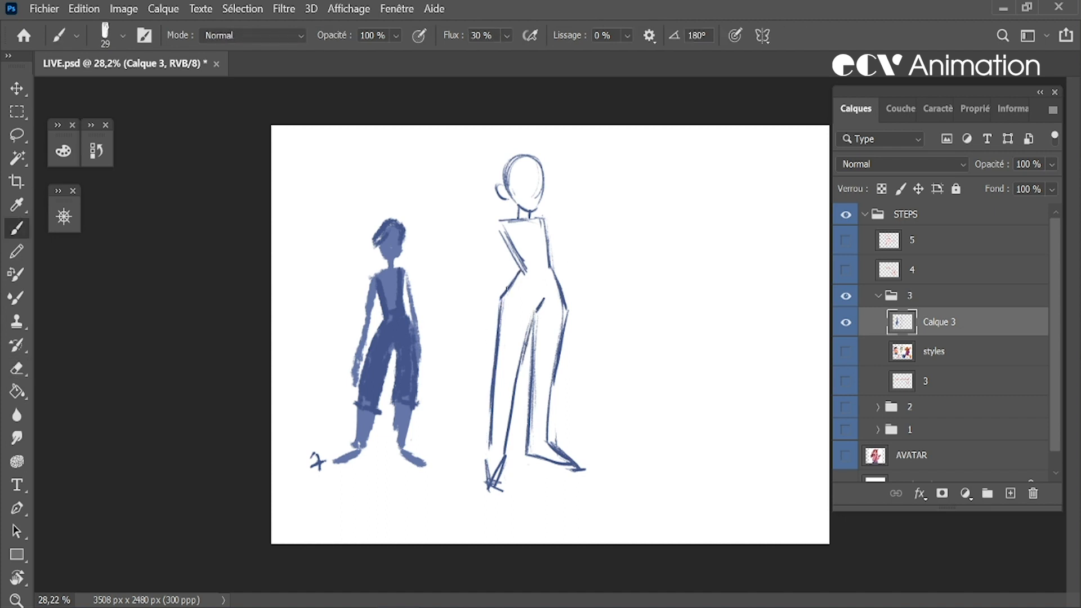
Round the left-hand hip by redrawing its contour as a curve running from the waist to the ankle
key("e")
key("b")
mouse_move(518, 279)
left_mouse_down()
mouse_move(497, 322)
mouse_move(525, 273)
mouse_move(494, 375)
mouse_move(489, 356)
mouse_move(491, 435)
left_mouse_up()
key("e")
key("b")
left_click_drag(498, 365, 493, 453)
Redraw the outer contour of the right-hand leg so it tapers inward from the hip to the ankle, erasing the old line
left_click_drag(555, 360, 541, 451)
key("e")
left_click_drag(567, 313, 548, 443)
key("b")
left_click_drag(563, 335, 546, 415)
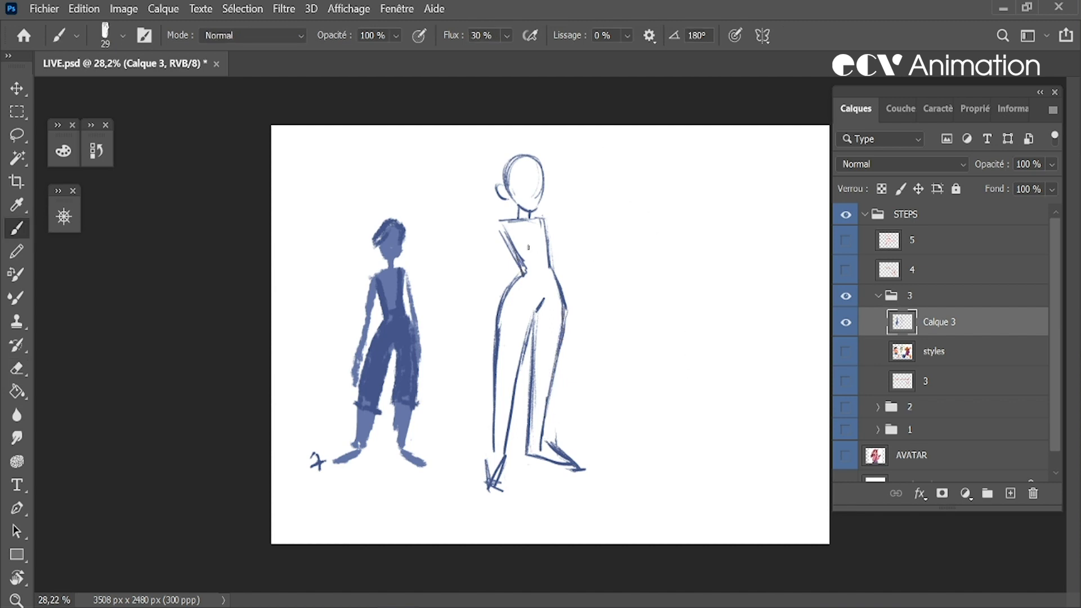
Mirror the canvas horizontally, tilt the tall figure's lassoed head with Free Transform, and mirror the canvas back
key("ctrl+h")
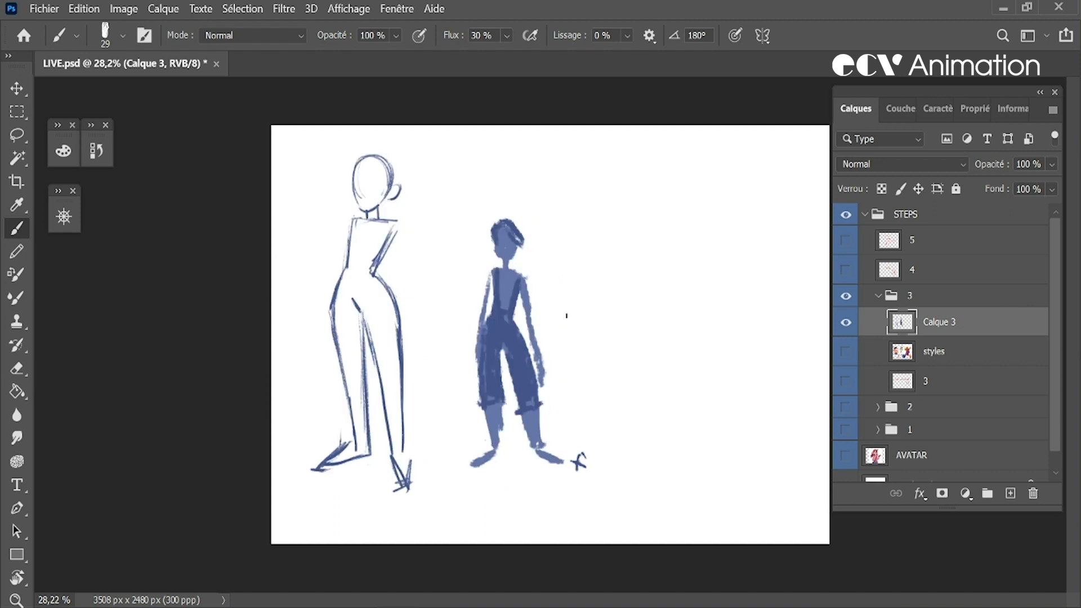
key("l")
mouse_move(405, 194)
left_mouse_down()
mouse_move(381, 130)
mouse_move(331, 259)
mouse_move(400, 262)
mouse_move(415, 154)
left_mouse_up()
key("ctrl+t")
left_click_drag(446, 113, 435, 108)
key("Return")
key("ctrl+d")
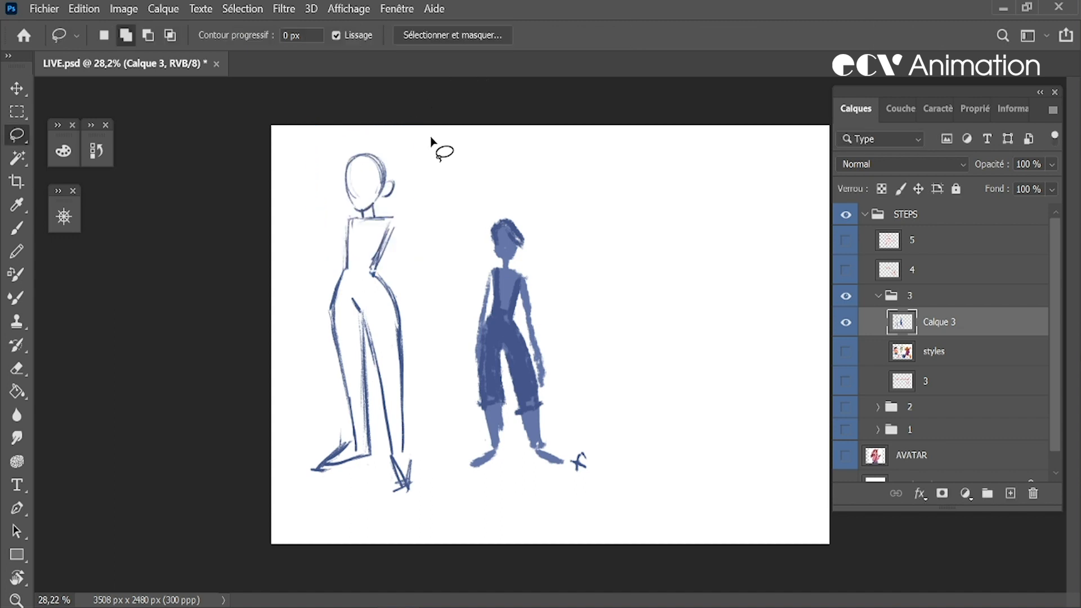
key("ctrl+h")
Sketch the diagonal chest strokes and short upper arms on the tall figure, cleaning up the left-hand shoulder with the Eraser
left_click(17, 228)
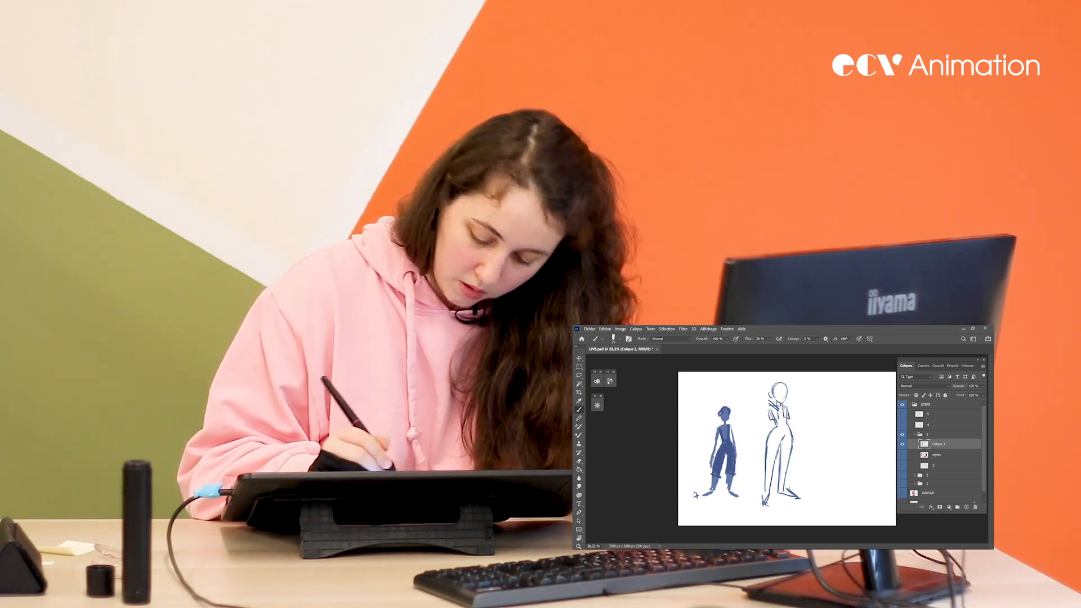
key("e")
left_click_drag(770, 408, 770, 417)
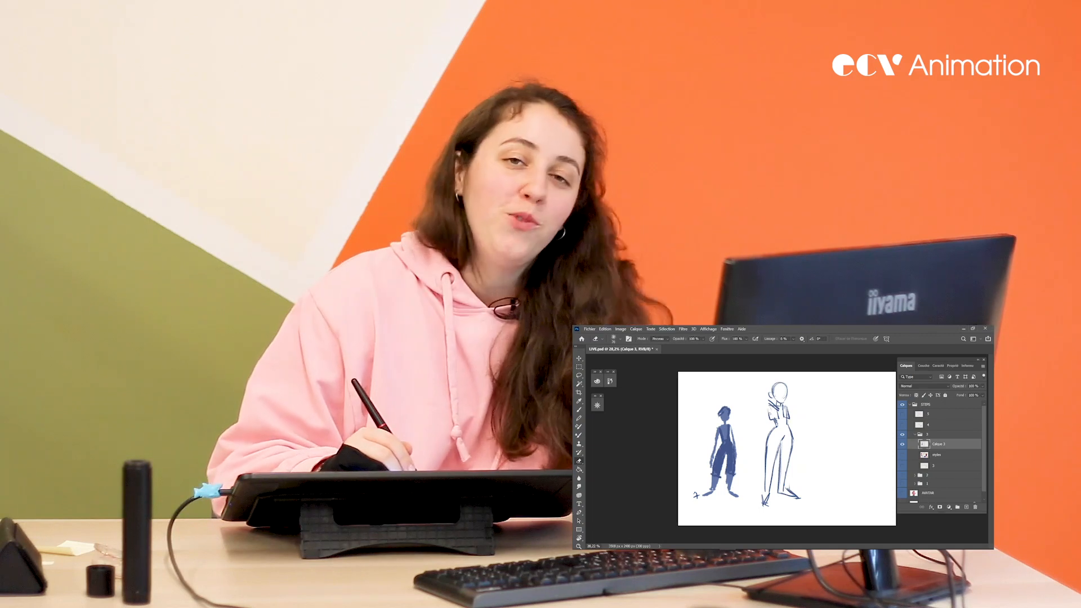
key("b")
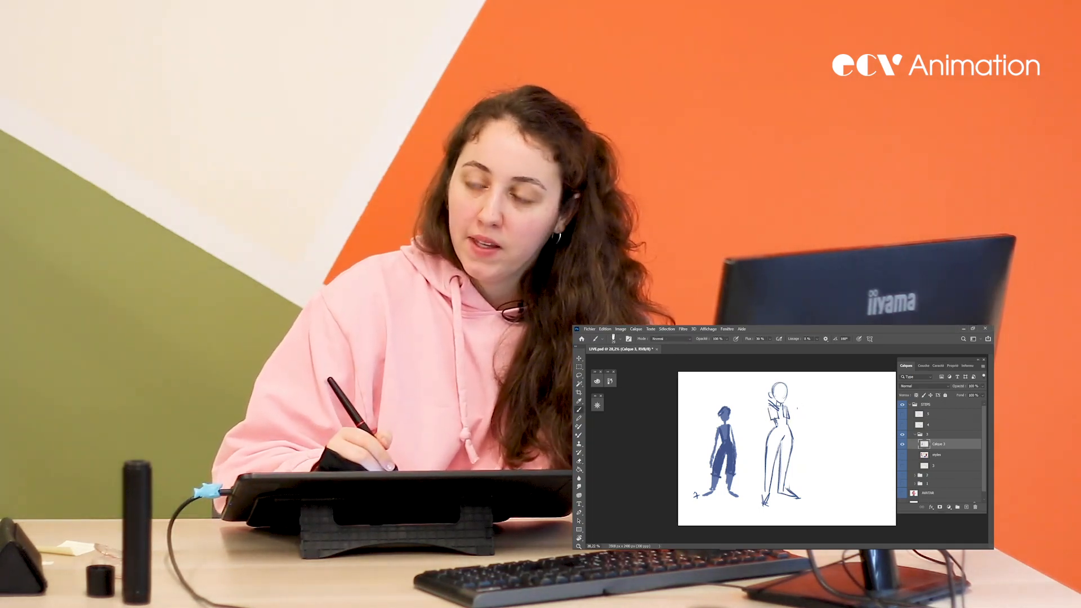
Sketch a small mermaid-like figure beside the tall one, with a round head, oval lower body and forked tail fin
left_click_drag(832, 397, 838, 461)
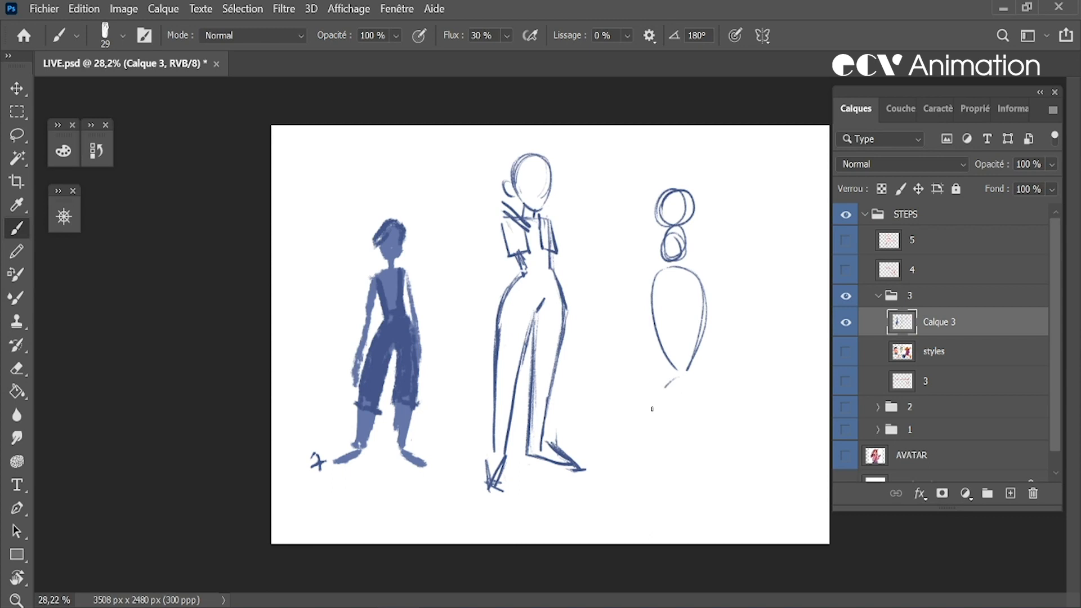
left_click_drag(651, 409, 708, 397)
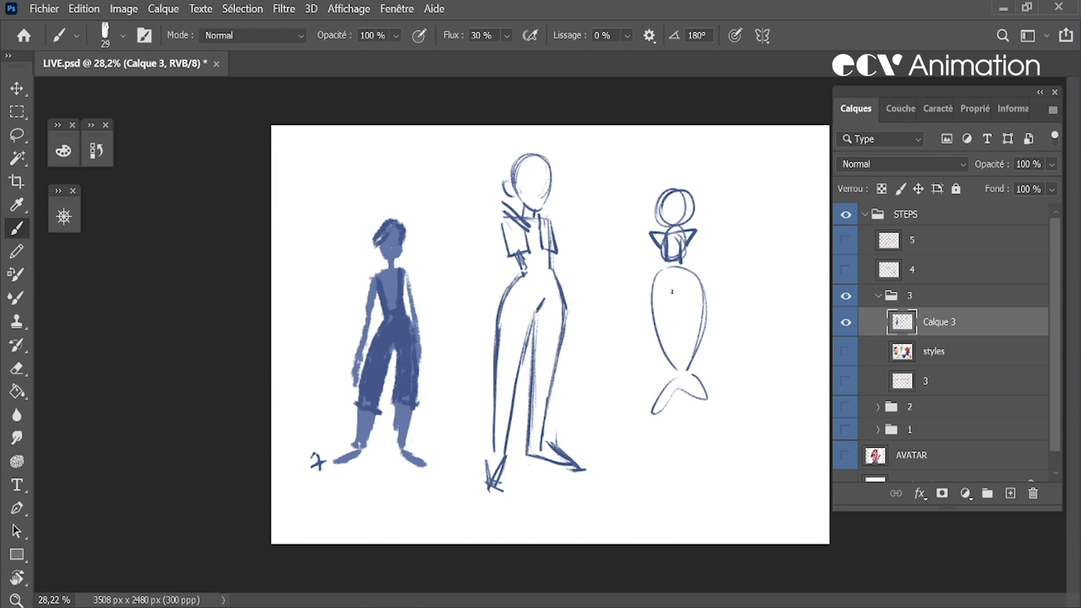
mouse_move(677, 391)
left_mouse_down()
mouse_move(705, 400)
mouse_move(690, 384)
left_mouse_up()
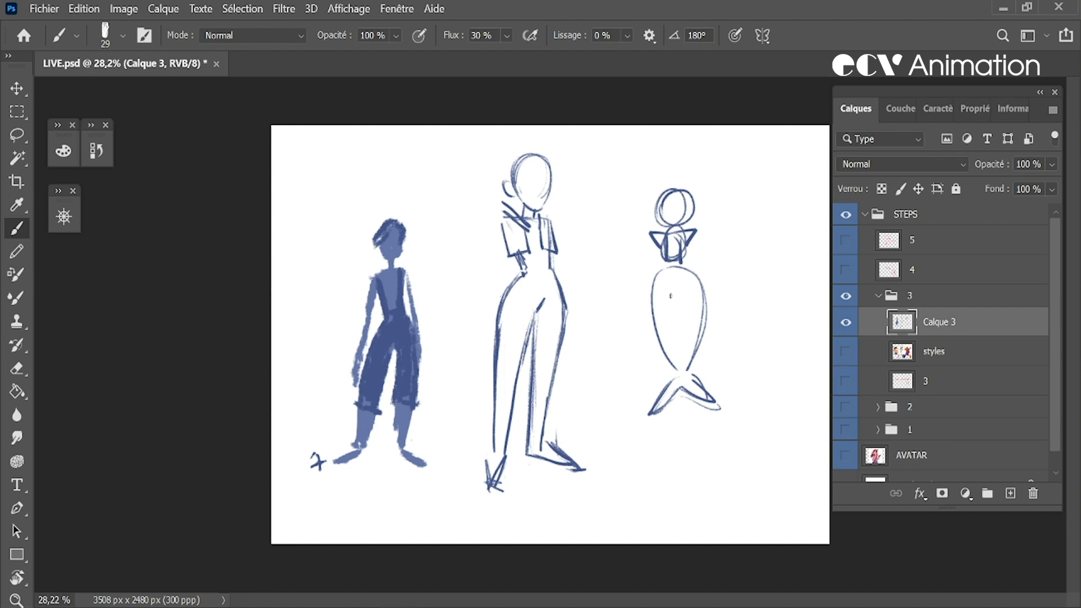
Lasso the small mermaid-like figure, delete it, and clear the selection
key("l")
mouse_move(763, 307)
left_mouse_down()
mouse_move(610, 347)
mouse_move(771, 309)
left_mouse_up()
key("Delete")
key("ctrl+d")
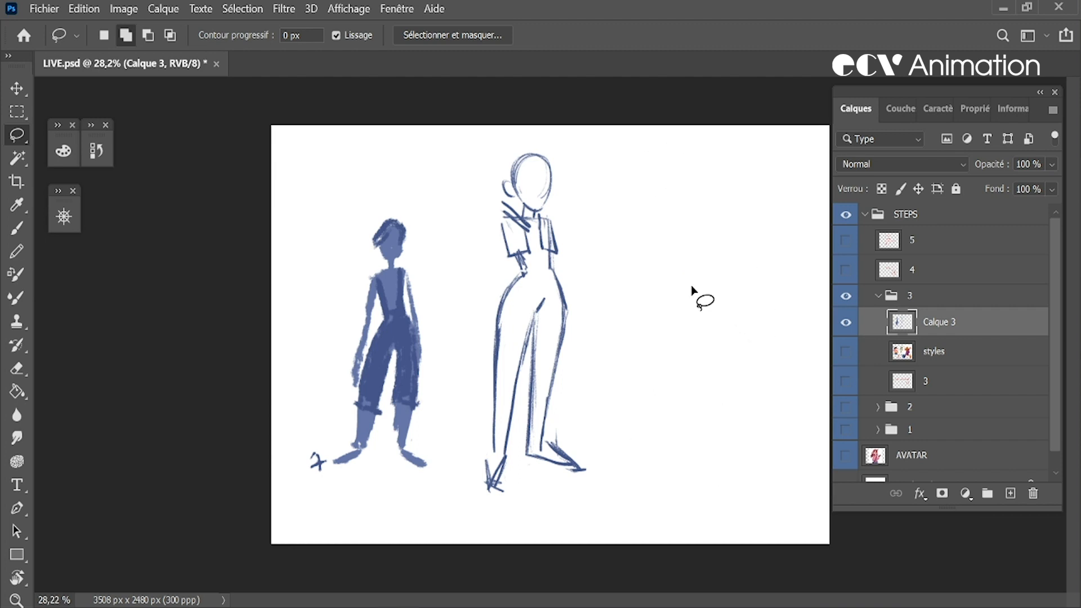
Redraw the outer edge of the tall figure's left-hand shoulder and upper arm with a slanted brush stroke
left_click(17, 228)
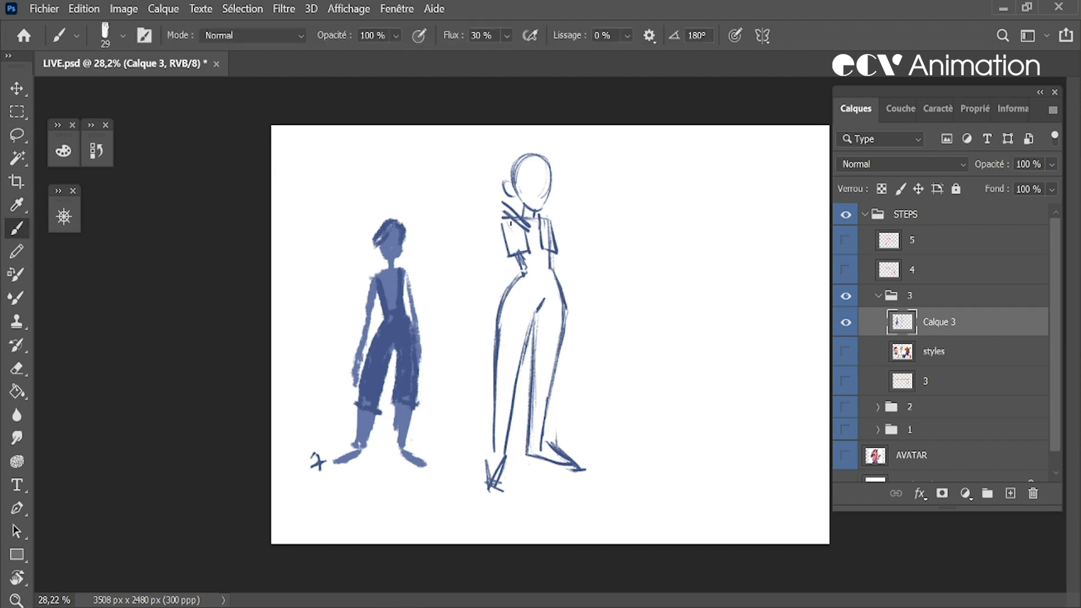
mouse_move(498, 217)
left_mouse_down()
mouse_move(515, 257)
mouse_move(506, 240)
left_mouse_up()
key("r")
key("Escape")
key("b")
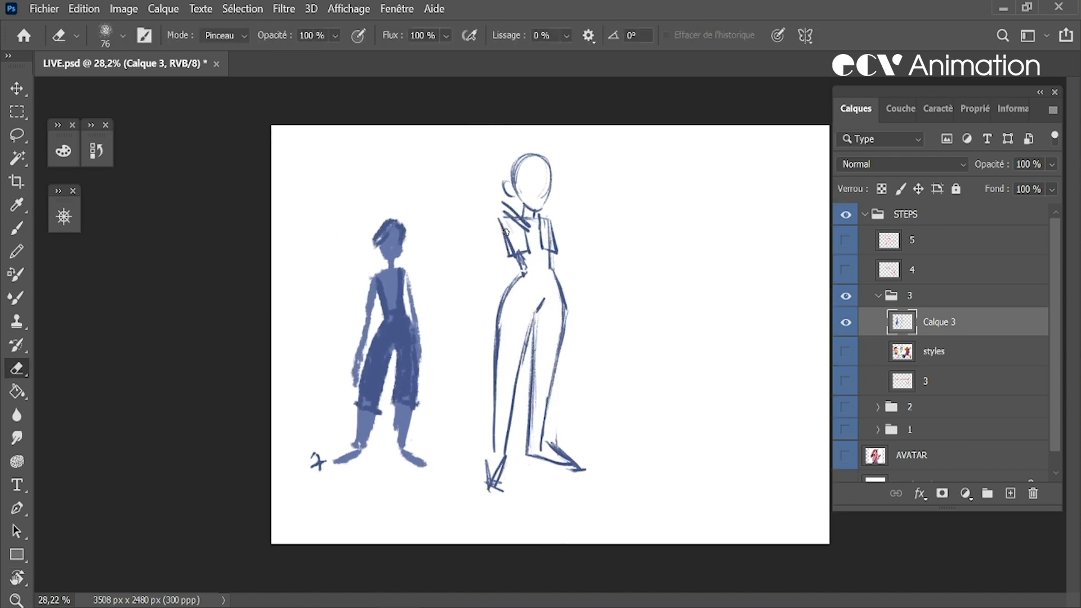
Square off the tall figure's right-hand short sleeve with brush strokes and clean up the waist line with the Eraser
left_click_drag(546, 217, 557, 245)
left_click_drag(559, 246, 558, 223)
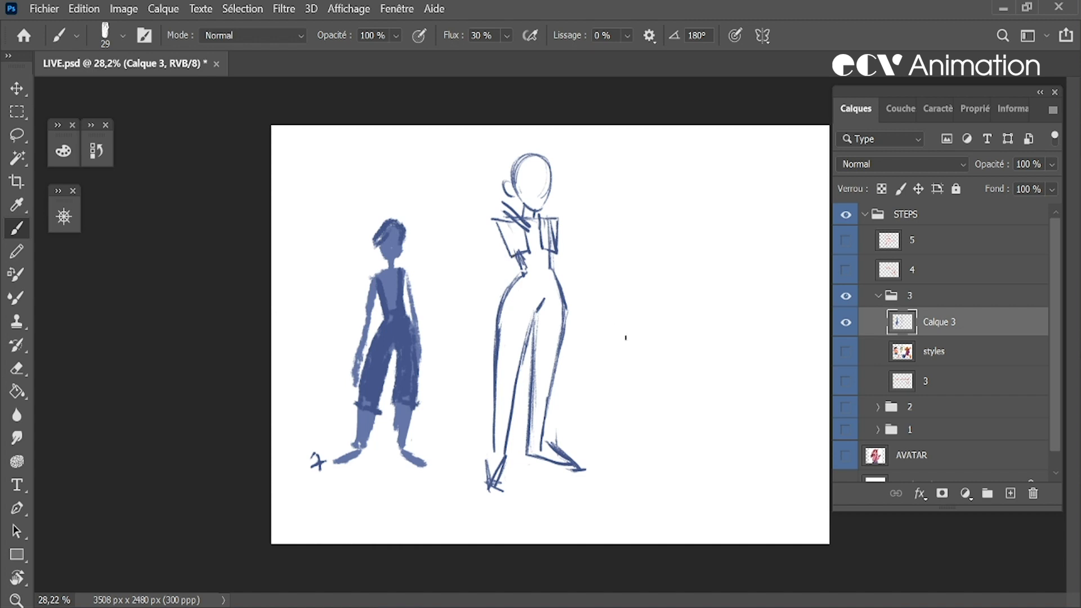
key("e")
left_click_drag(526, 273, 523, 271)
Draw a hem line across each thigh of the tall figure and erase the scribbled left-hand foot
key("b")
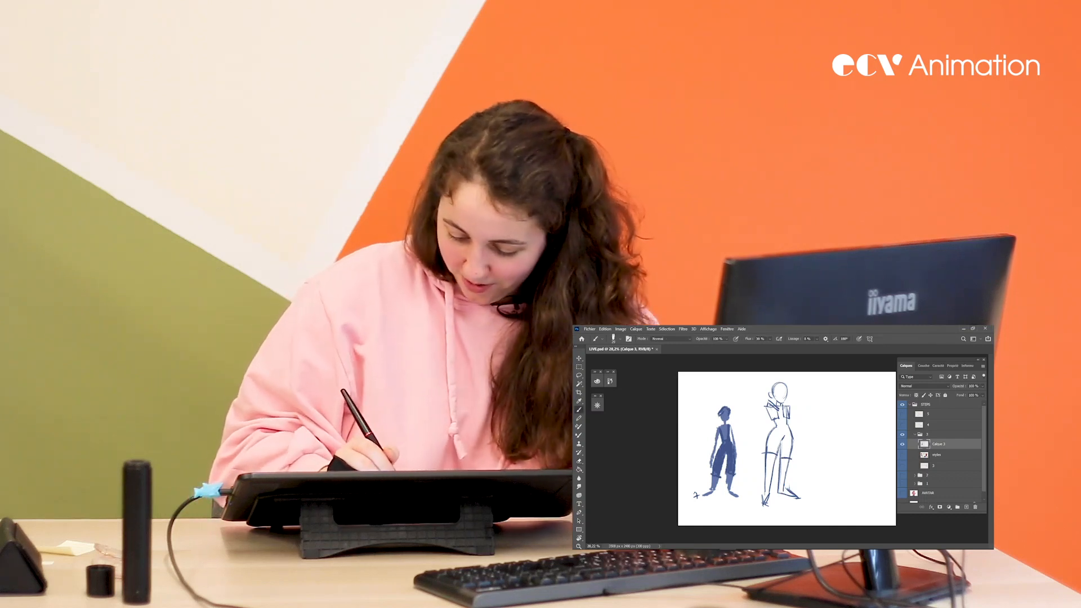
key("e")
left_click_drag(762, 495, 765, 503)
key("b")
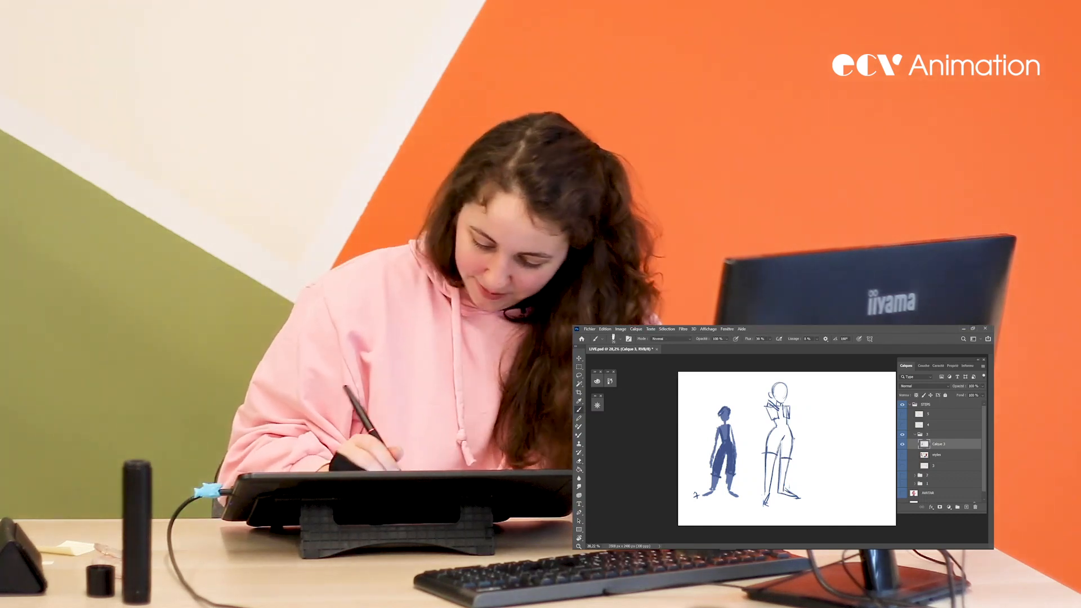
key("e")
key("b")
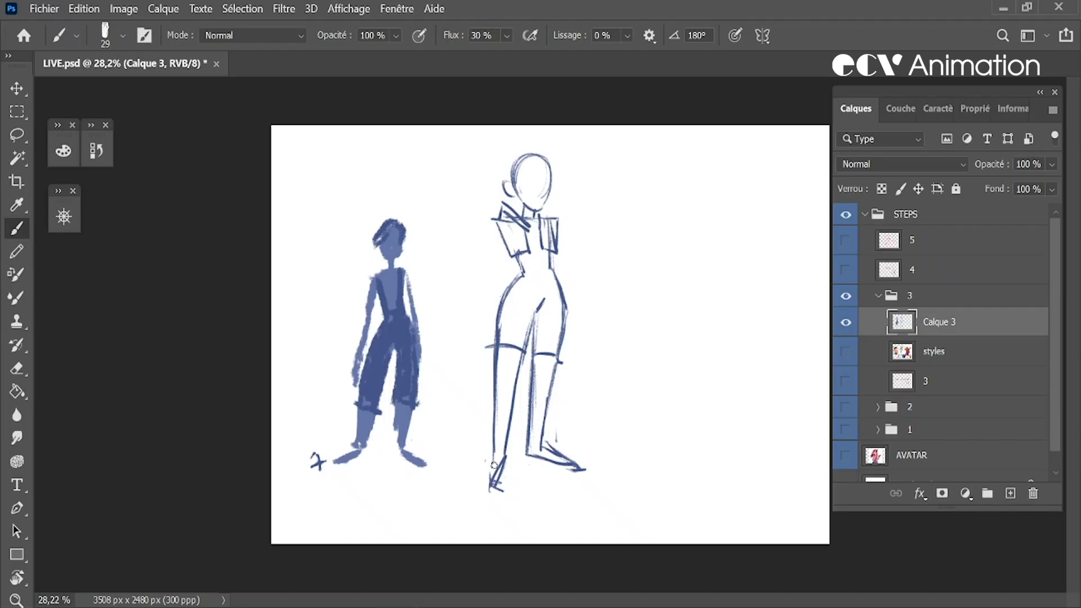
Redraw both of the tall figure's feet as slim pointed shapes, erasing the old right-hand foot and stray marks
key("e")
key("b")
left_click_drag(505, 458, 482, 489)
key("e")
mouse_move(543, 461)
left_mouse_down()
mouse_move(571, 463)
mouse_move(535, 453)
mouse_move(478, 487)
left_mouse_up()
key("b")
left_click_drag(528, 456, 574, 461)
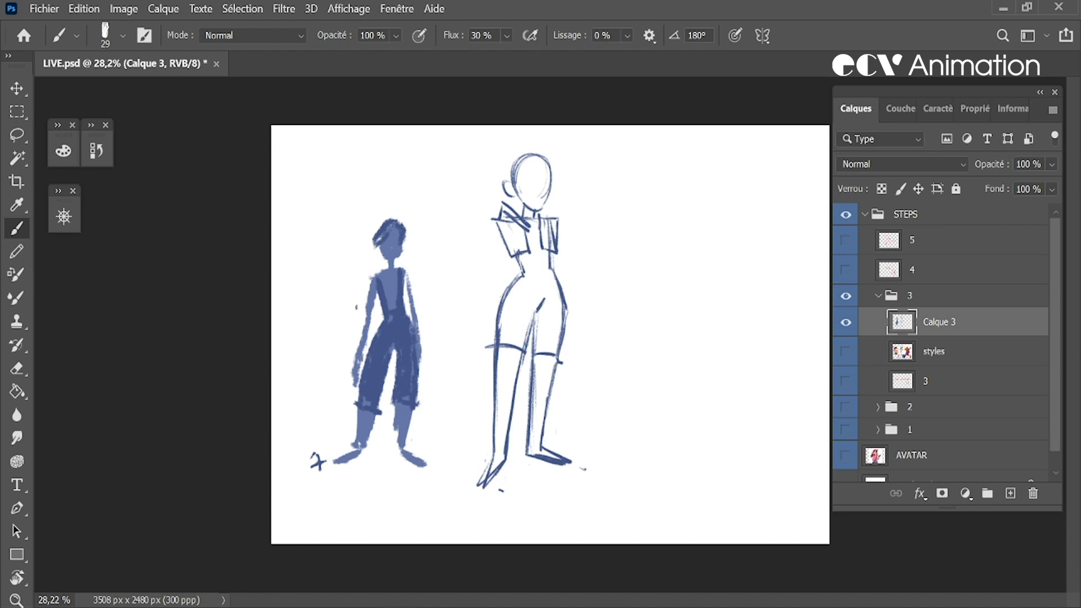
Draw a headband, swept fringe, upturned hair tuft and ear contour on the tall figure's head
left_click(72, 215)
left_click(313, 210)
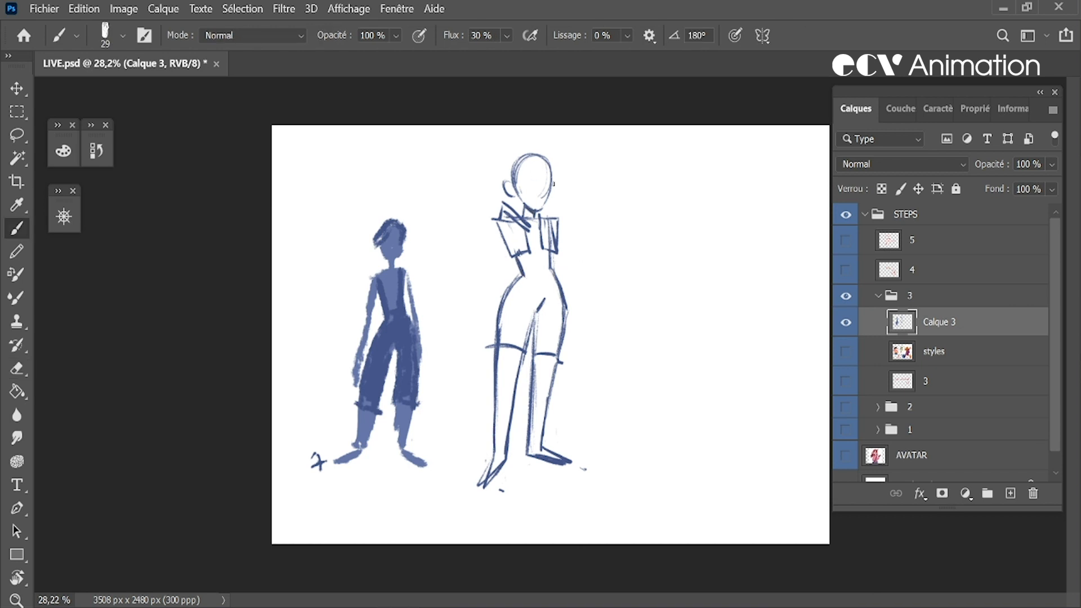
mouse_move(518, 172)
left_mouse_down()
mouse_move(550, 168)
mouse_move(521, 173)
mouse_move(542, 169)
mouse_move(518, 162)
mouse_move(549, 168)
left_mouse_up()
key("e")
key("b")
left_click_drag(512, 169, 541, 154)
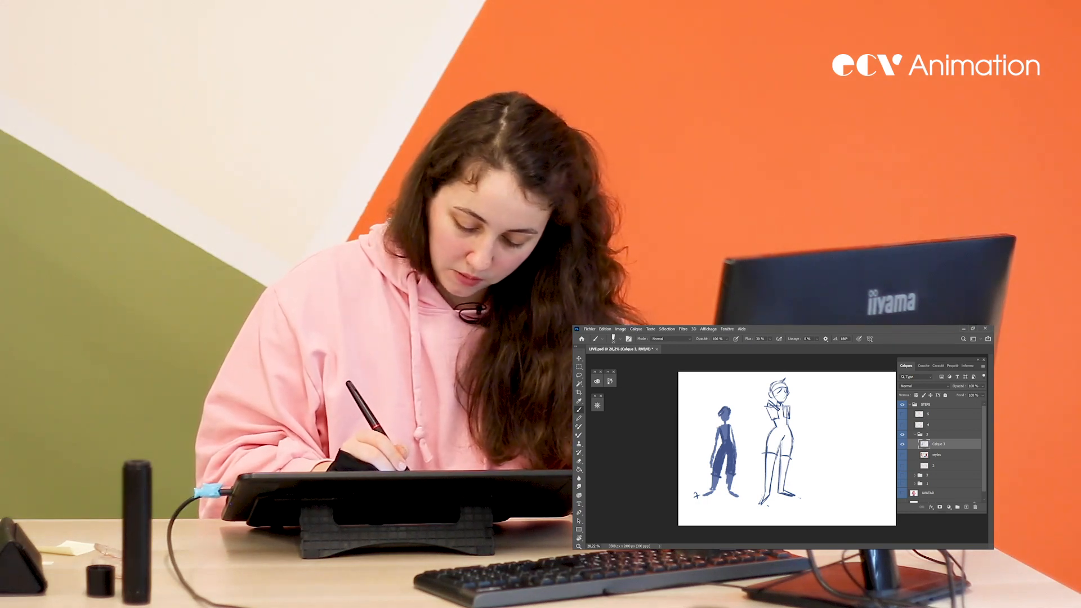
Erase the diagonal chest strokes at the tall figure's left-hand shoulder and tidy the lines around the neck and sleeves
key("e")
key("b")
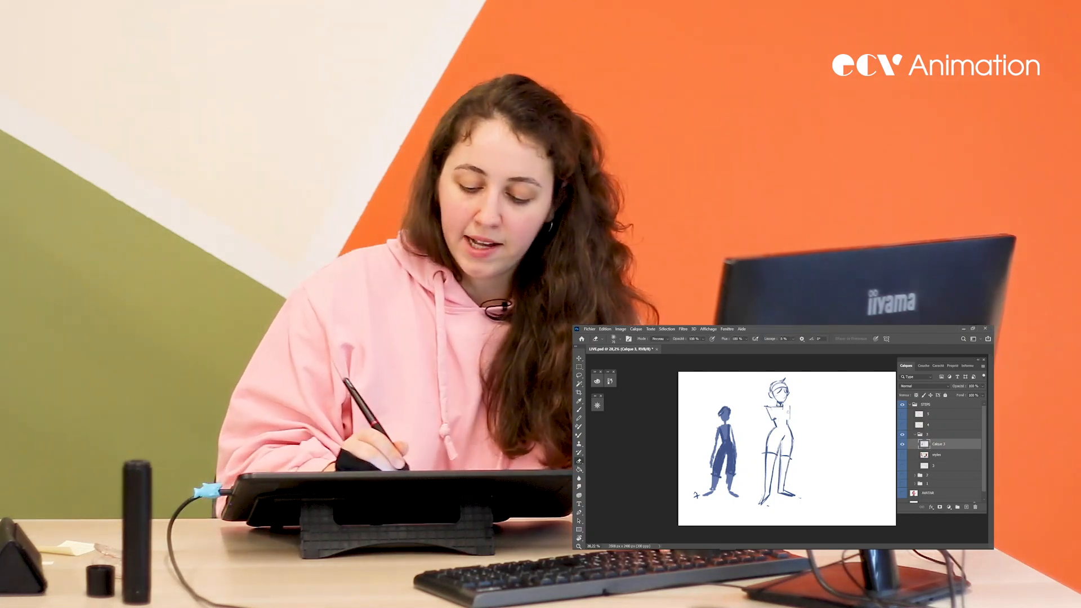
key("e")
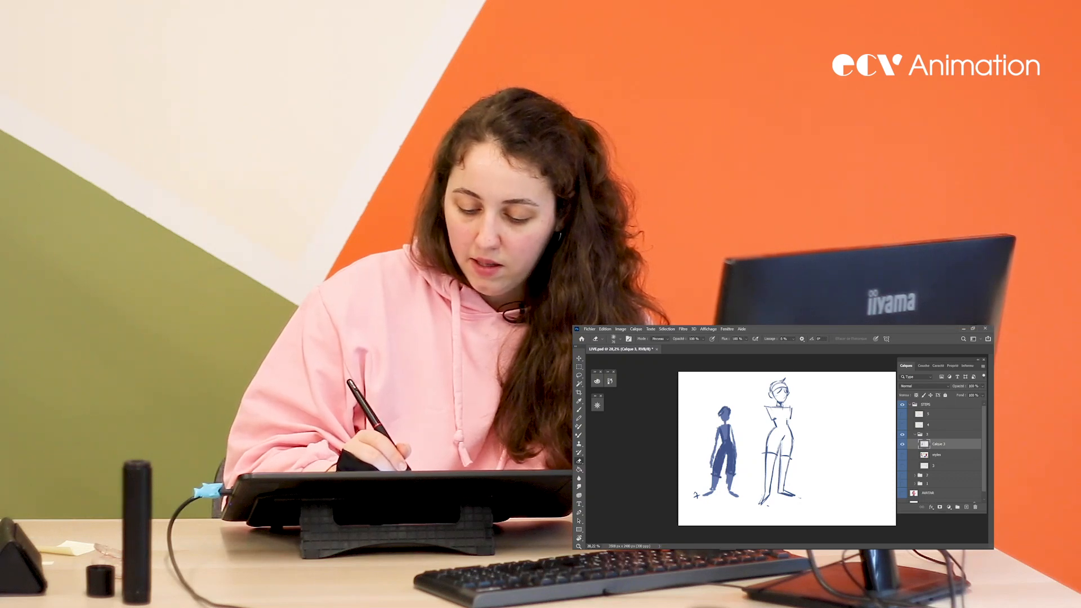
key("b")
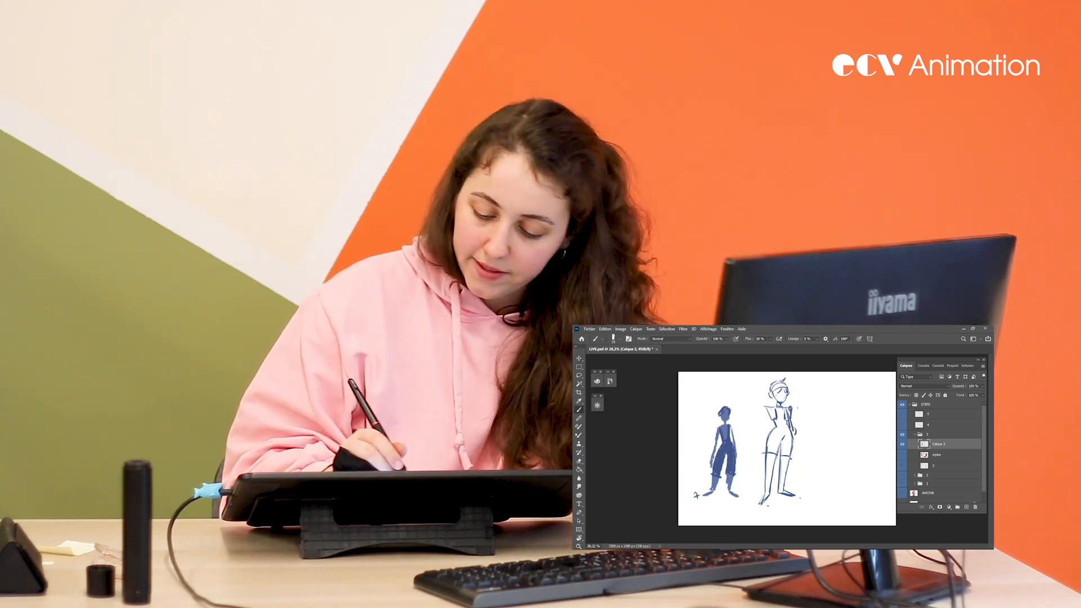
left_click_drag(781, 411, 787, 427)
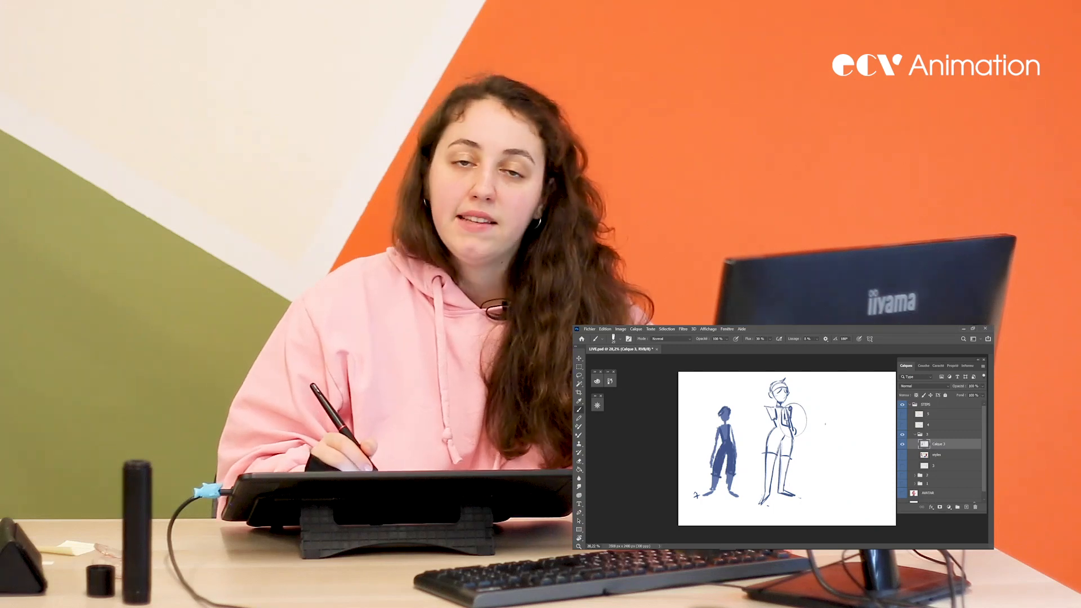
key("ctrl+z")
key("ctrl+z")
key("ctrl+z")
key("ctrl+z")
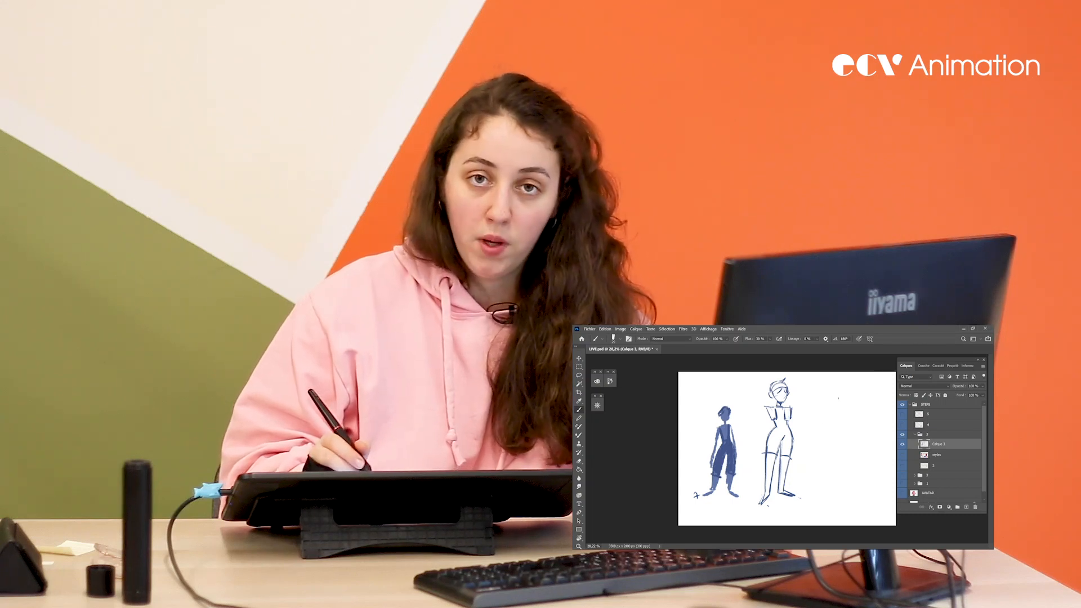
key("g")
left_click(789, 446)
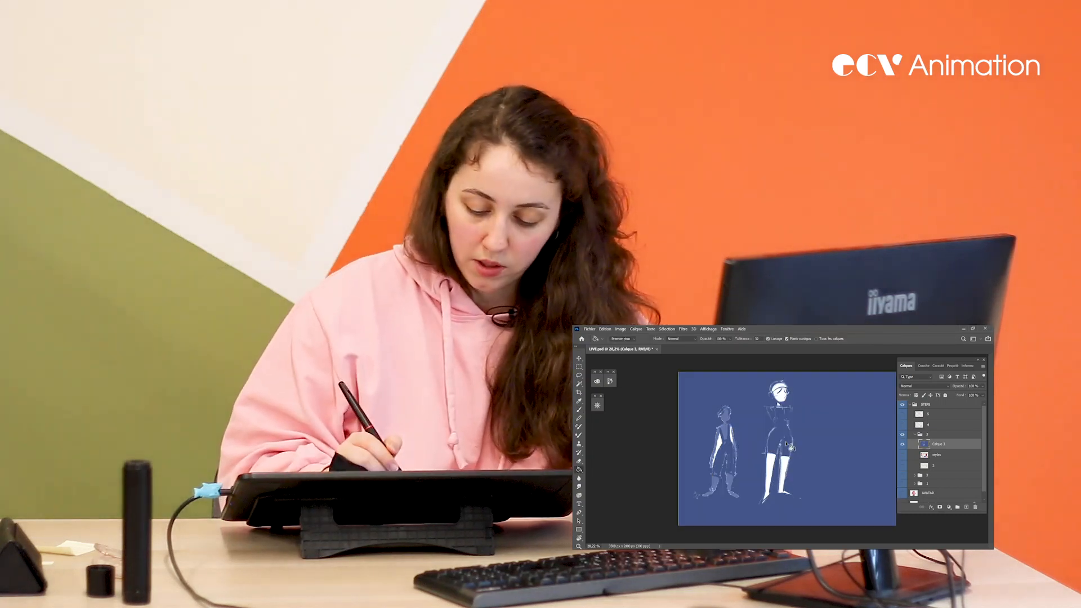
key("ctrl+z")
key("l")
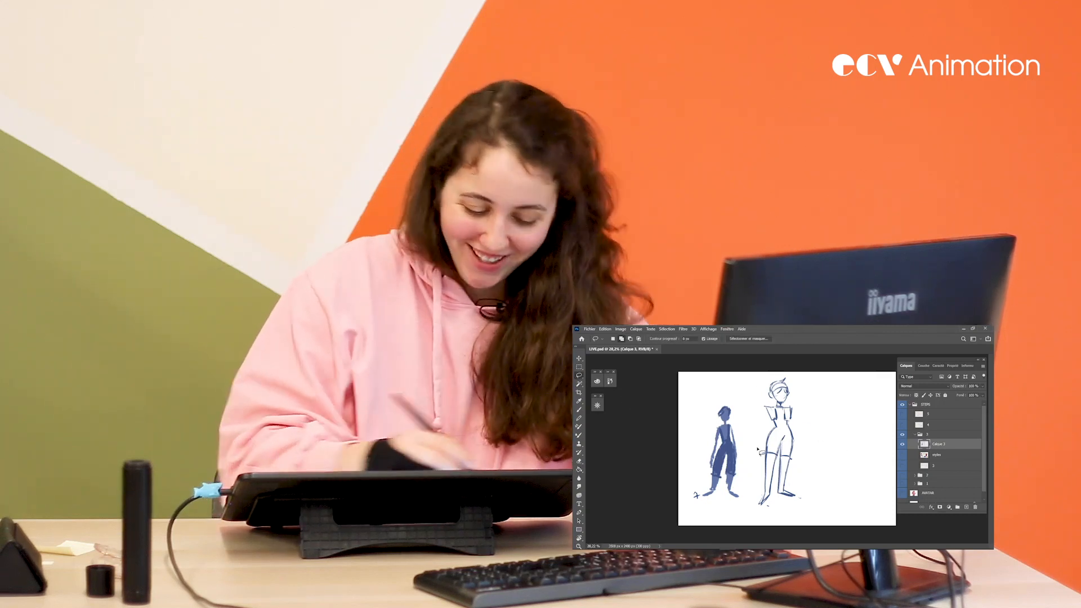
Reshape the tall figure's right-hand short sleeve into a wider flared shape, alternating Brush and Eraser
key("b")
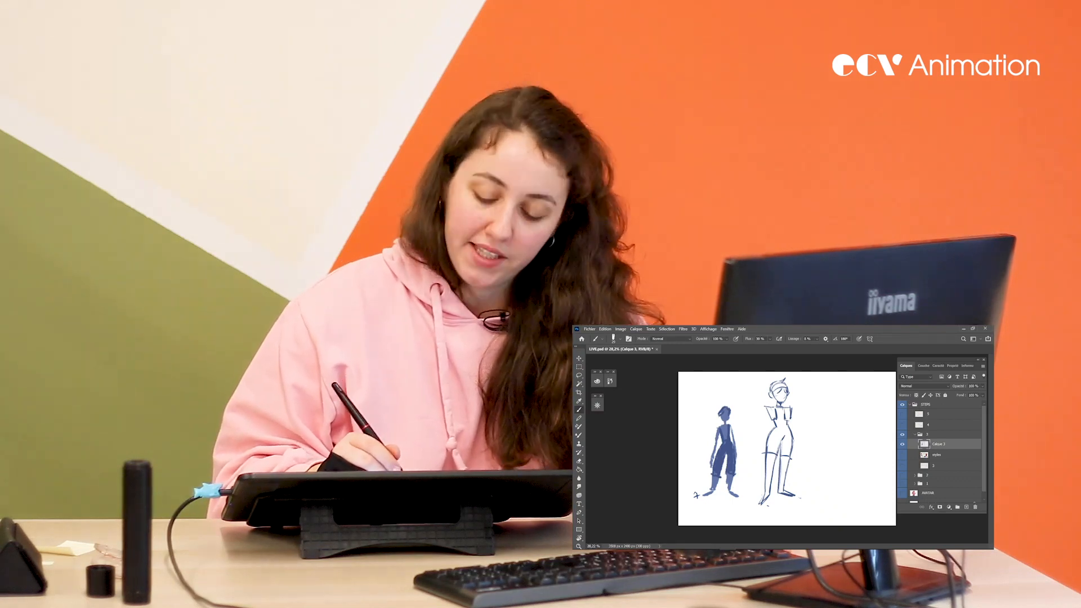
key("e")
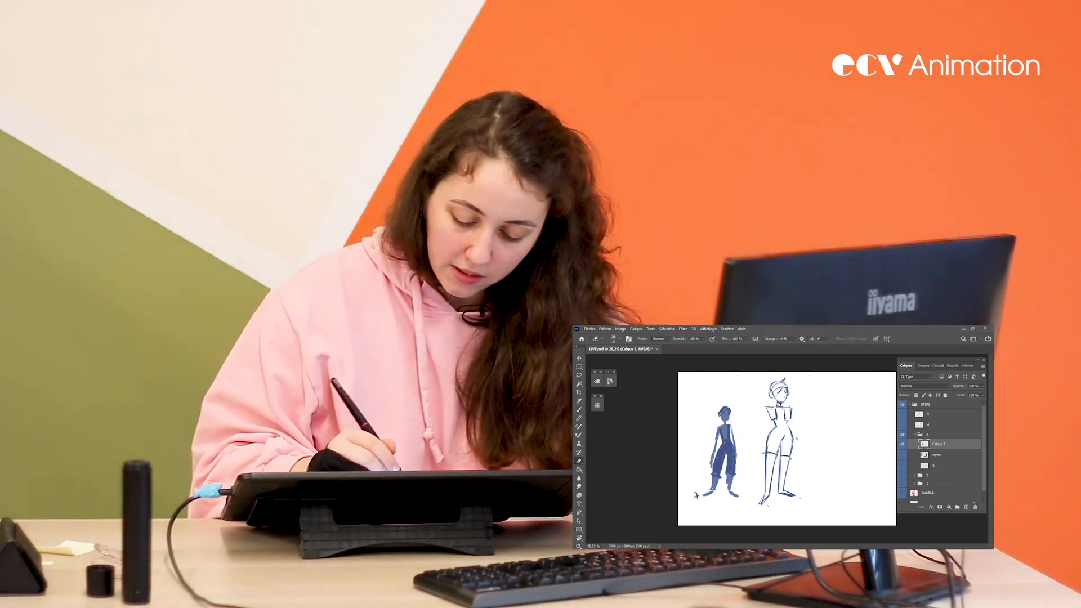
key("b")
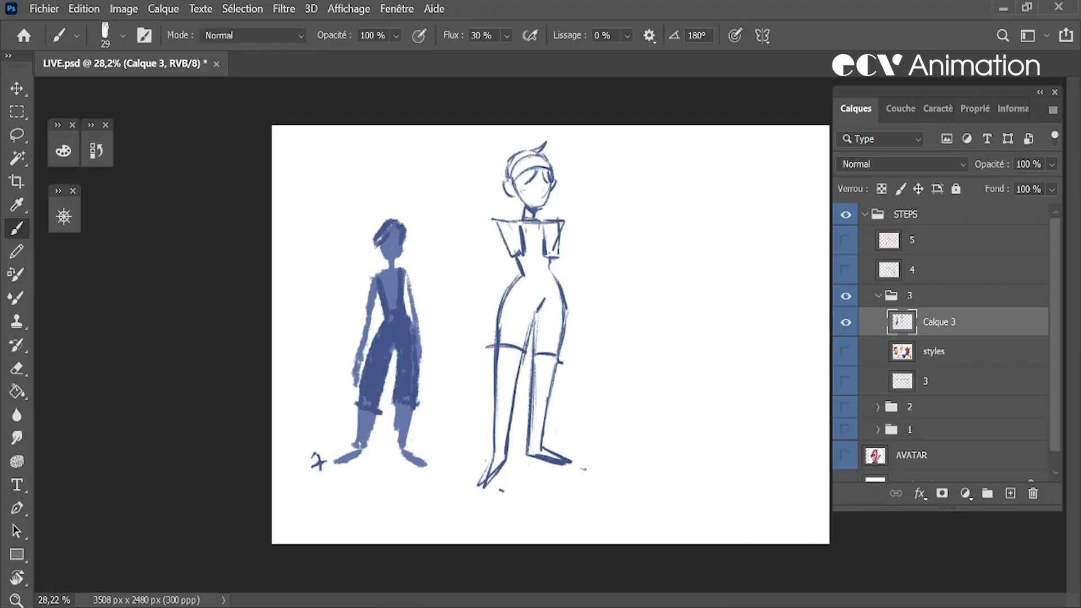
key("e")
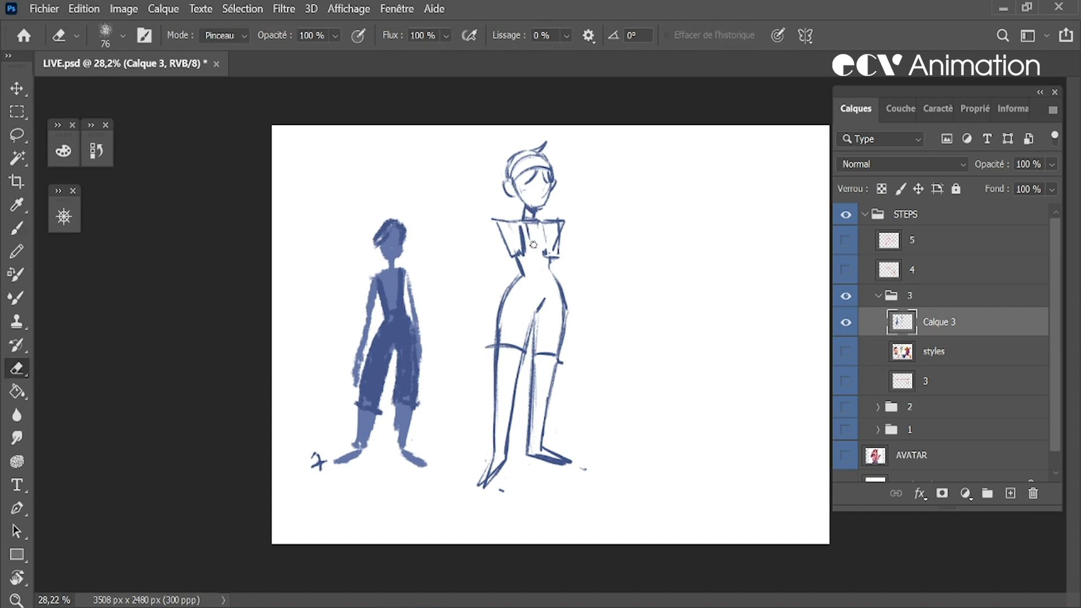
Draw a neckline on the tall figure's chest, rework its square base into a rounded scoop, and undo the last stray stroke
key("b")
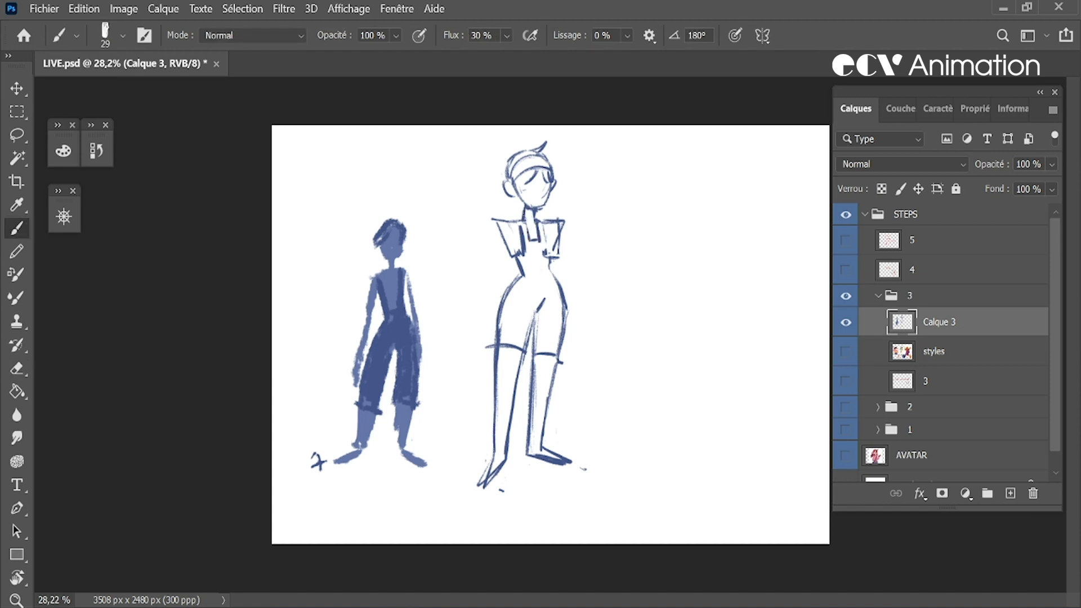
key("e")
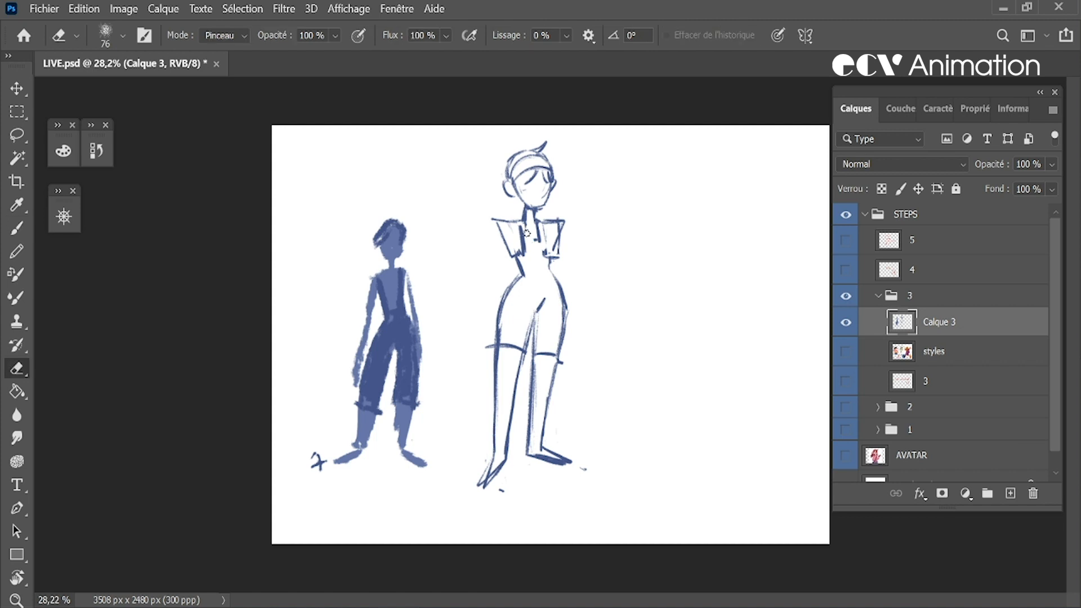
key("b")
mouse_move(526, 227)
left_mouse_down()
mouse_move(543, 230)
mouse_move(525, 254)
mouse_move(548, 249)
mouse_move(539, 313)
mouse_move(560, 276)
left_mouse_up()
key("space")
key("ctrl+z")
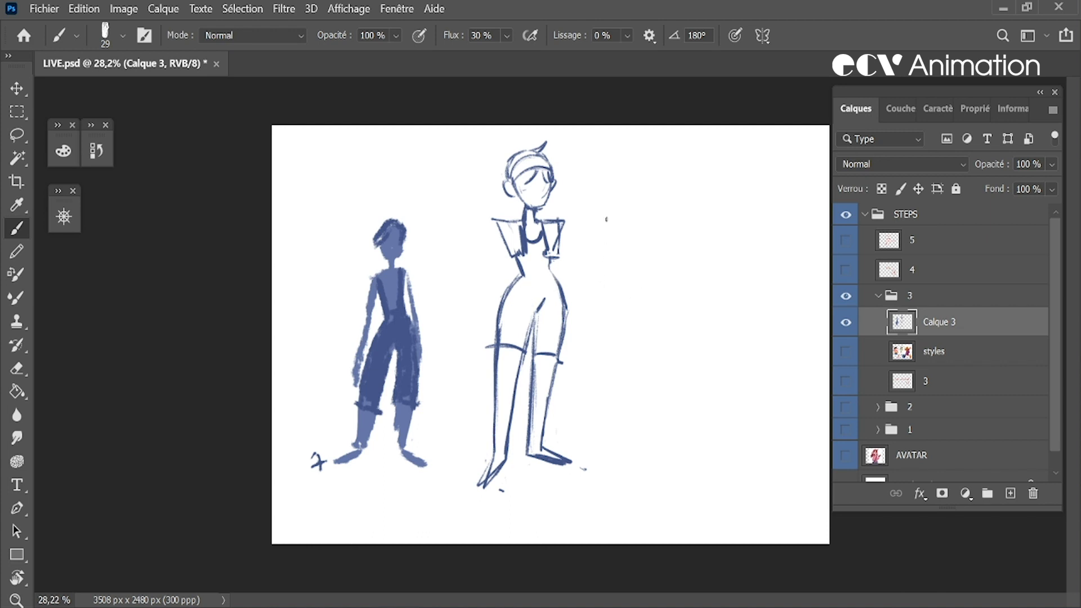
Draw puffed shorts bulging outward from the hips to the thigh hems, erasing the old hip outlines inside them
left_click_drag(517, 280, 493, 348)
mouse_move(566, 309)
left_mouse_down()
mouse_move(557, 355)
mouse_move(560, 304)
mouse_move(563, 317)
left_mouse_up()
key("e")
left_click_drag(498, 326, 500, 340)
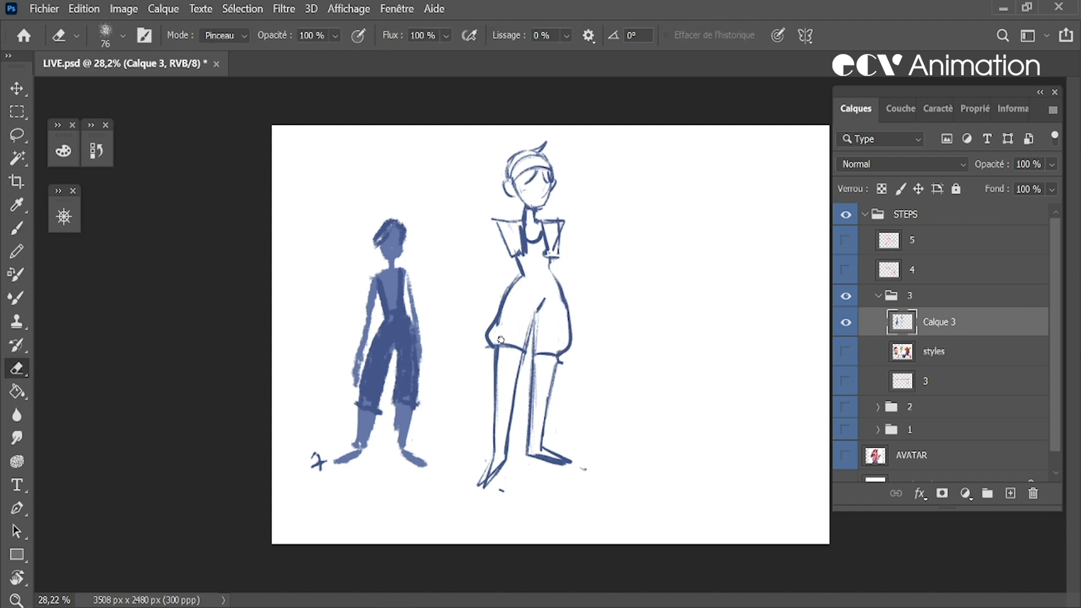
key("b")
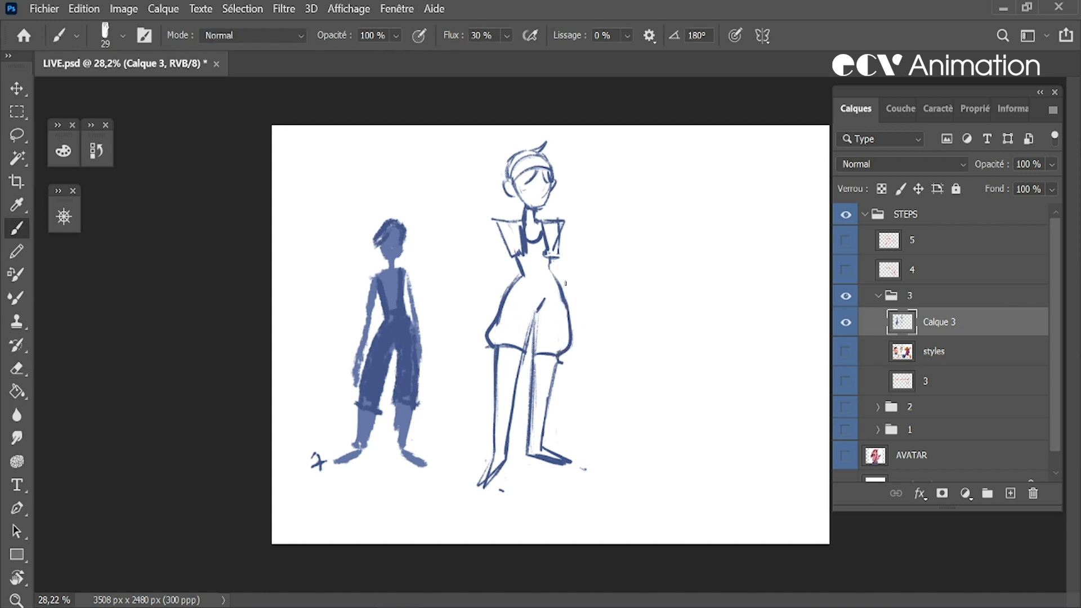
key("e")
left_click_drag(500, 344, 520, 355)
Draw the tall figure's bent arm with its hand on the hip and the other arm hanging down, erasing overlapping lines
key("b")
mouse_move(533, 326)
left_mouse_down()
mouse_move(525, 356)
mouse_move(539, 353)
left_mouse_up()
key("e")
left_click_drag(518, 227, 521, 248)
key("b")
left_click_drag(569, 315, 562, 353)
mouse_move(642, 286)
left_mouse_down()
mouse_move(630, 318)
mouse_move(650, 466)
left_mouse_up()
key("ctrl+z")
left_click_drag(702, 170, 726, 179)
mouse_move(686, 235)
left_mouse_down()
mouse_move(671, 316)
mouse_move(714, 400)
left_mouse_up()
key("ctrl+z")
mouse_move(689, 238)
left_mouse_down()
mouse_move(667, 293)
mouse_move(686, 322)
mouse_move(672, 344)
mouse_move(671, 420)
mouse_move(705, 483)
left_mouse_up()
key("l")
mouse_move(779, 297)
left_mouse_down()
mouse_move(617, 249)
mouse_move(786, 302)
left_mouse_up()
key("Delete")
key("ctrl+d")
Clean up the tall figure's chin and neck with the Eraser and brush in simple facial features
left_click(17, 368)
left_click_drag(529, 193, 527, 200)
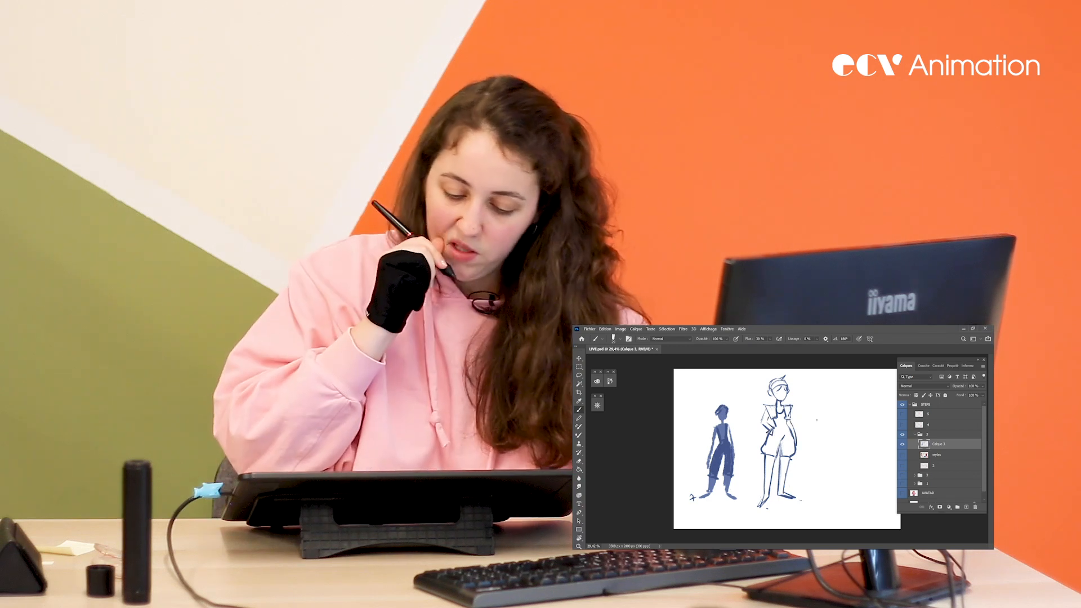
key("v")
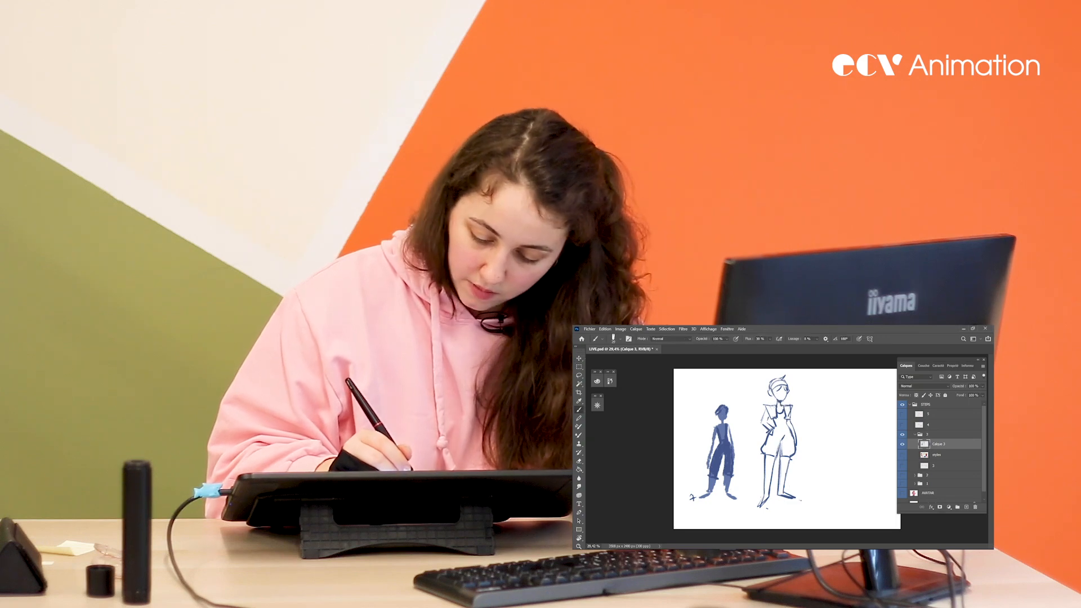
key("b")
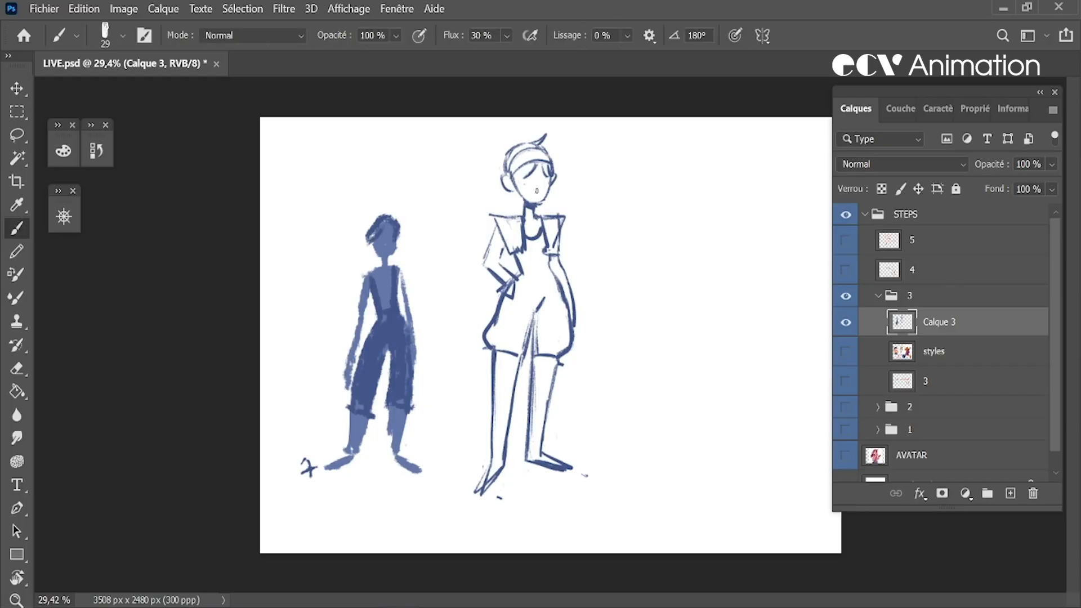
key("z")
left_click_drag(606, 238, 607, 242)
key("e")
key("b")
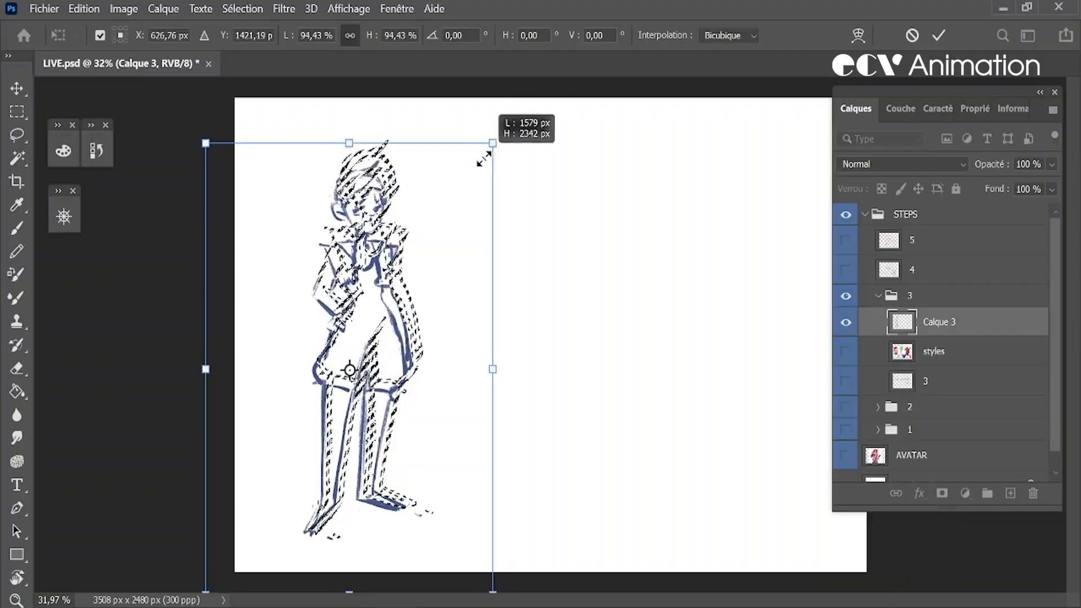
Remove the blue character, scale the tall figure to 93.21%, move it into the left part of the canvas, and deselect
left_click_drag(484, 159, 467, 183)
left_click_drag(413, 225, 397, 204)
left_click_drag(463, 141, 472, 125)
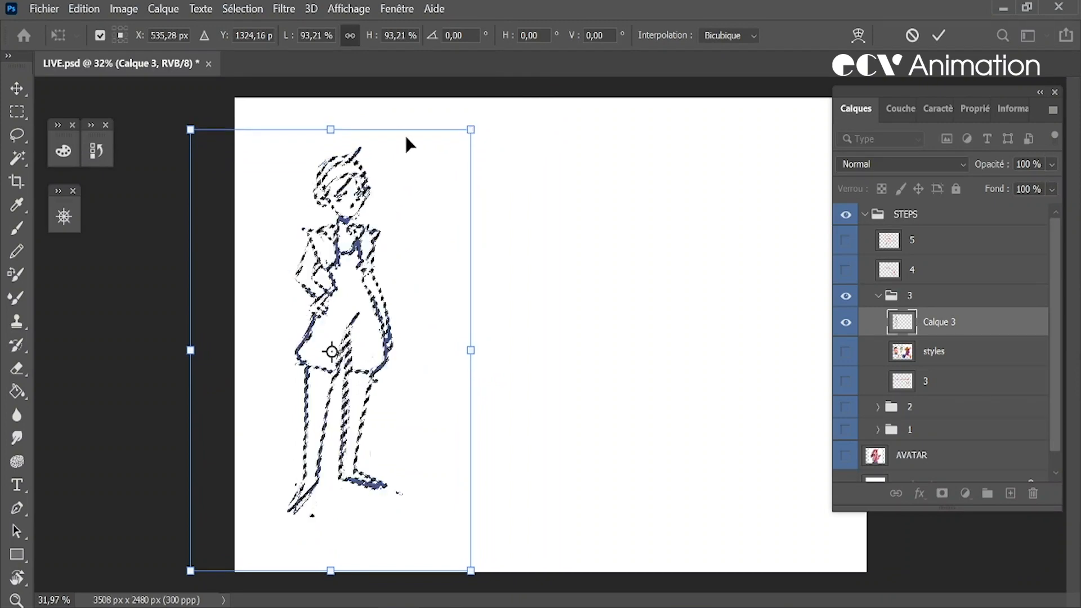
key("Return")
key("ctrl+d")
Sketch an oval head with two protruding ears beside the tall figure, then lasso it and scale it down slightly with Free Transform
key("b")
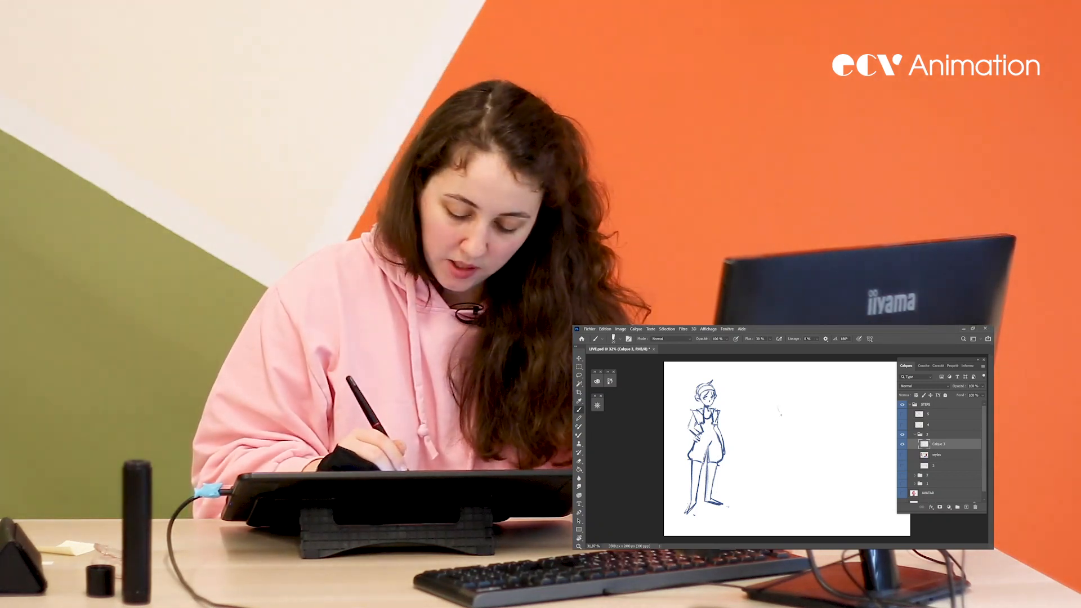
mouse_move(777, 405)
left_mouse_down()
mouse_move(794, 391)
mouse_move(782, 413)
left_mouse_up()
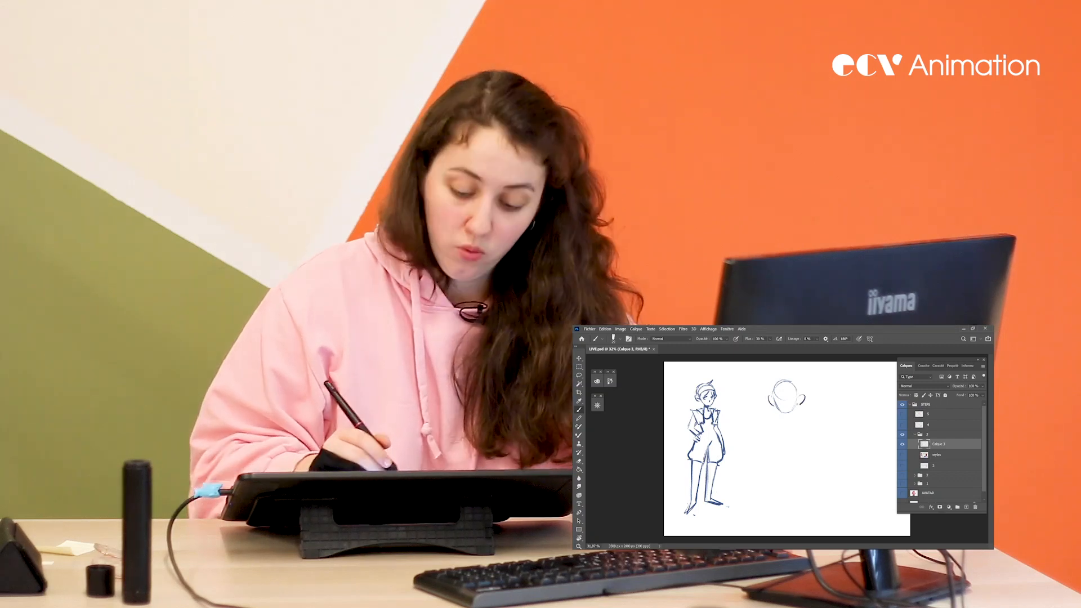
key("l")
mouse_move(828, 422)
left_mouse_down()
mouse_move(766, 405)
mouse_move(826, 424)
left_mouse_up()
key("ctrl+t")
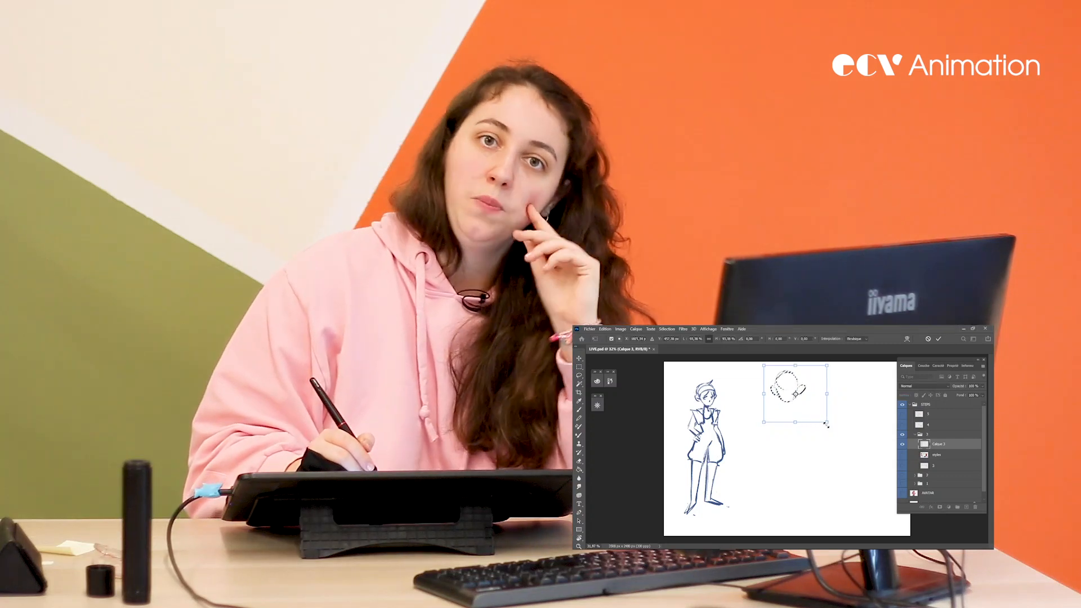
key("Return")
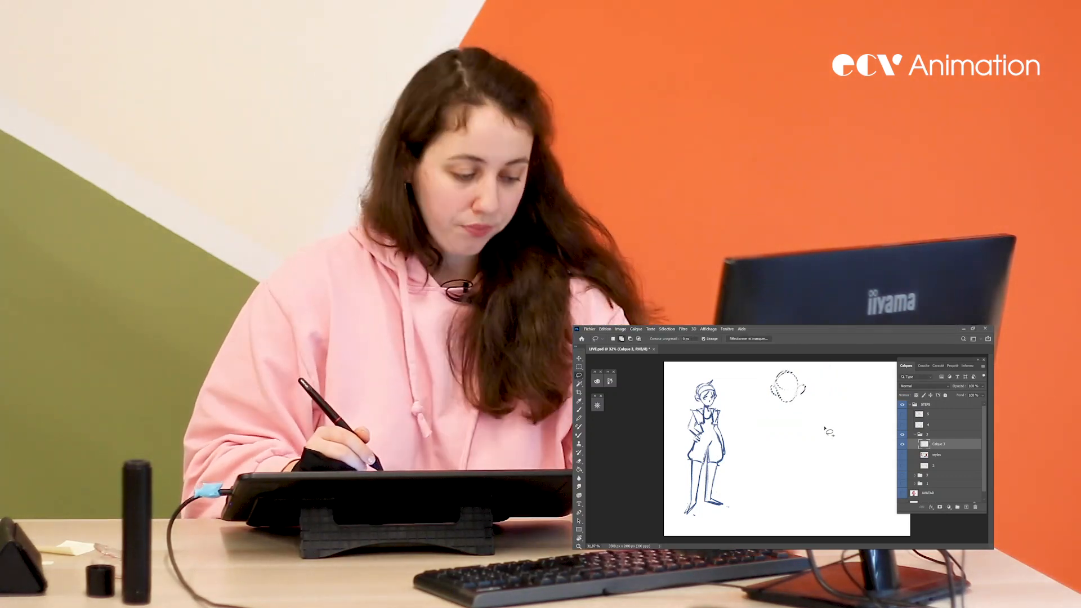
key("ctrl+d")
Sketch the second figure's neck, slanted shoulder line and short tapered torso beneath the oval head
key("b")
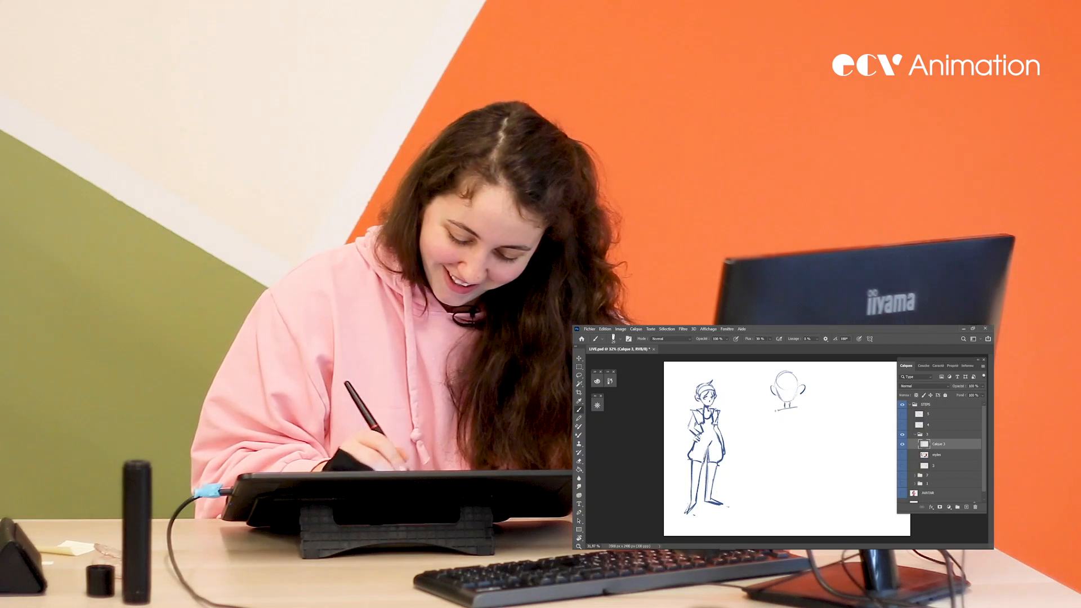
left_click_drag(776, 433, 790, 432)
left_click_drag(799, 409, 794, 425)
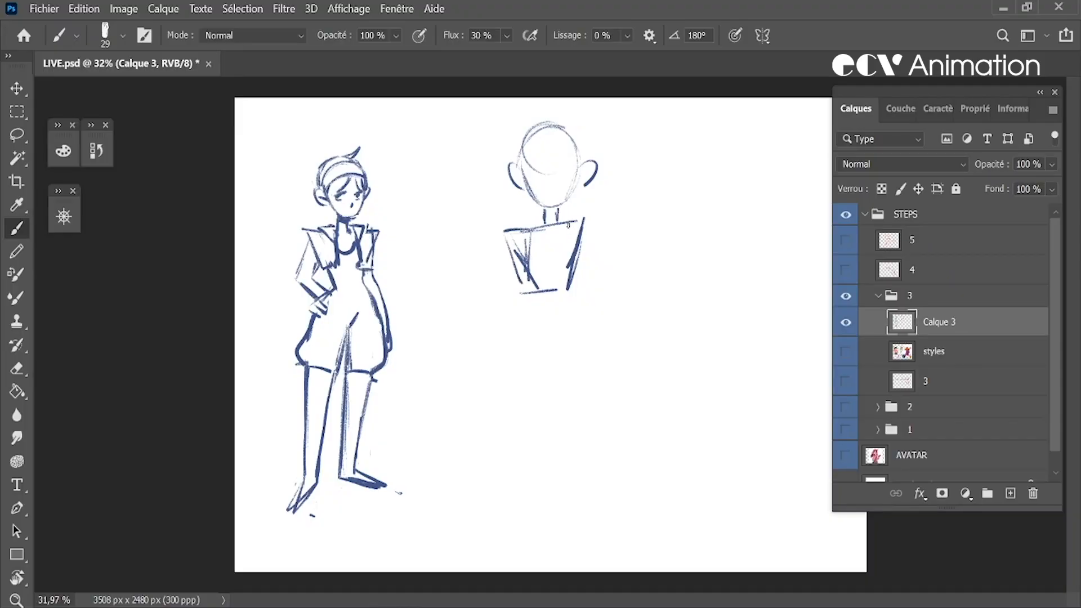
Draw long curved contours for the second figure's wide hips and legs, erasing and redrawing the outer side
left_click_drag(535, 299, 511, 420)
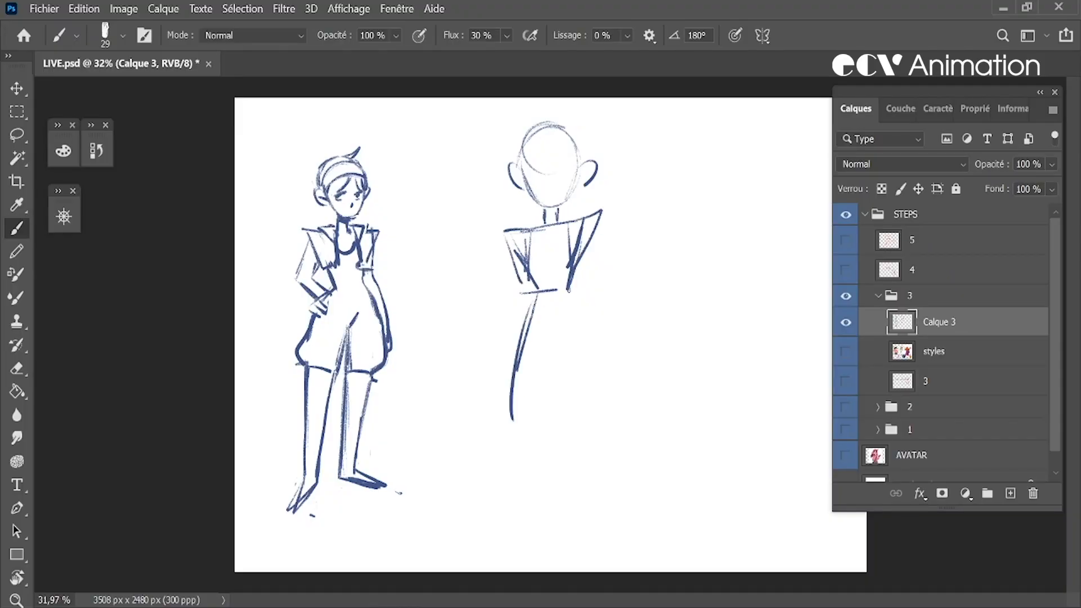
left_click_drag(572, 293, 598, 405)
mouse_move(523, 298)
left_mouse_down()
mouse_move(506, 470)
mouse_move(519, 492)
mouse_move(513, 400)
mouse_move(512, 419)
left_mouse_up()
key("e")
left_click_drag(589, 369, 591, 406)
key("b")
left_click_drag(583, 307, 587, 495)
Lasso the second figure, scale it down and reposition it with Free Transform, and deselect
key("l")
mouse_move(667, 256)
left_mouse_down()
mouse_move(543, 101)
mouse_move(651, 241)
mouse_move(642, 228)
mouse_move(642, 260)
left_mouse_up()
key("ctrl+t")
left_click_drag(663, 559, 619, 448)
key("Return")
key("ctrl+d")
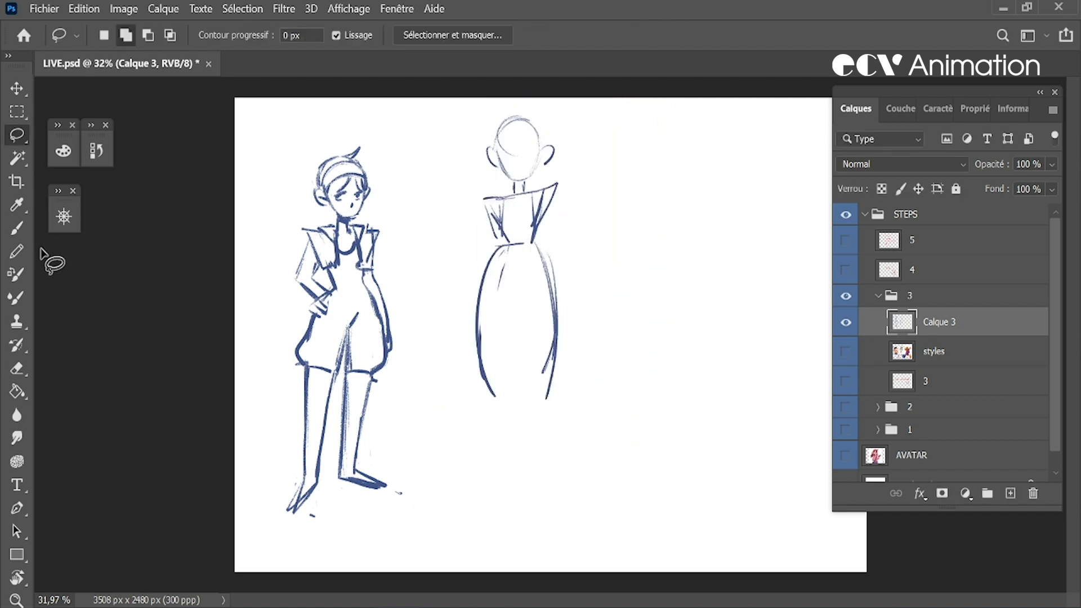
Draw the second figure's inner leg line, tapered lower legs and flared shorts, undoing unwanted strokes
key("b")
left_click_drag(516, 284, 522, 427)
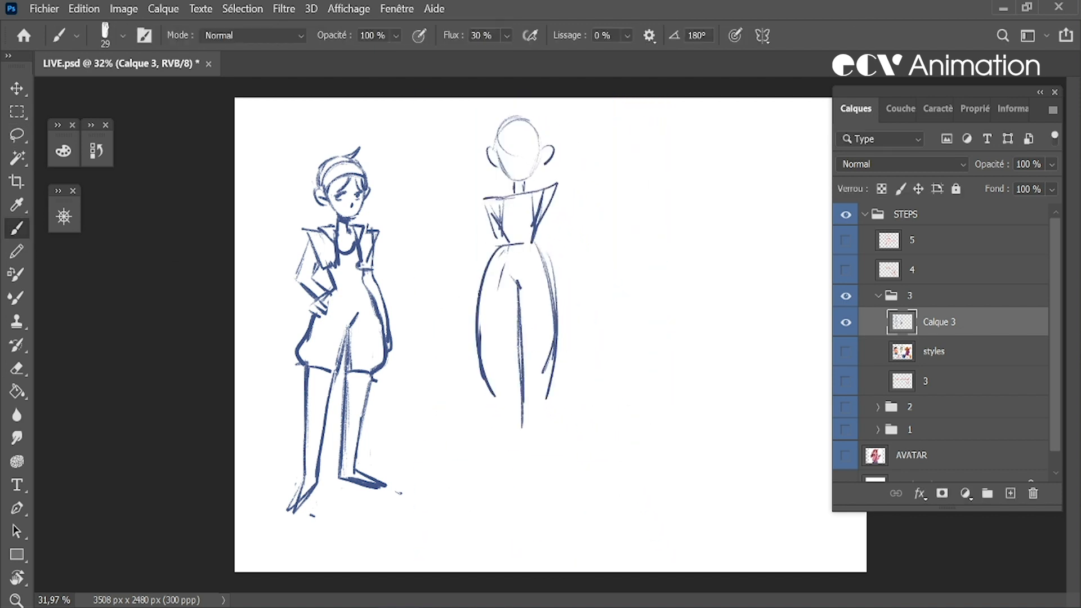
left_click_drag(479, 304, 513, 441)
left_click_drag(548, 310, 557, 406)
left_click_drag(535, 252, 559, 378)
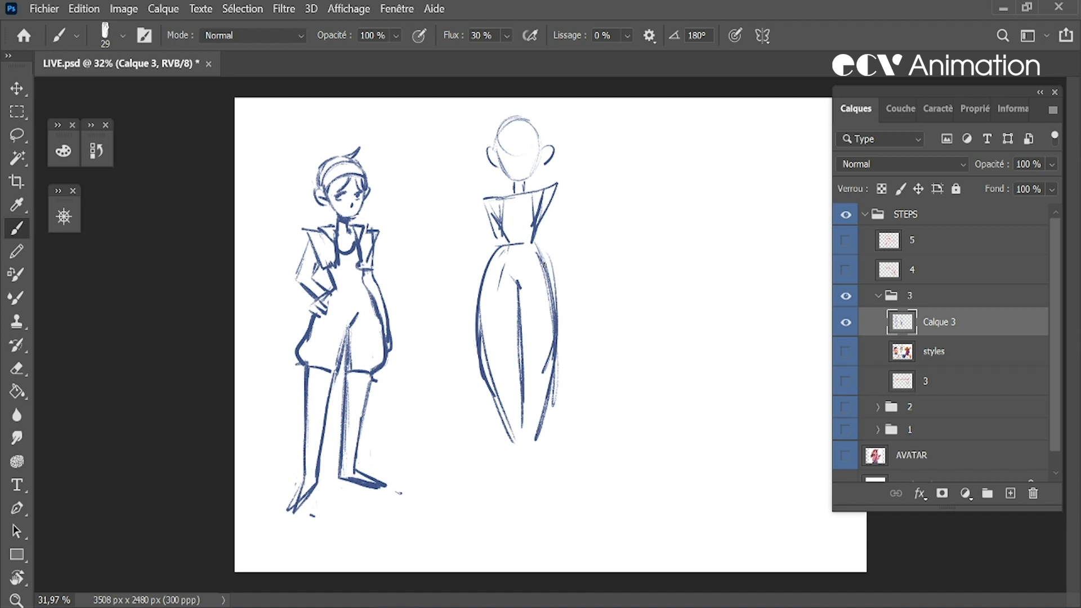
key("ctrl+z")
key("ctrl+z")
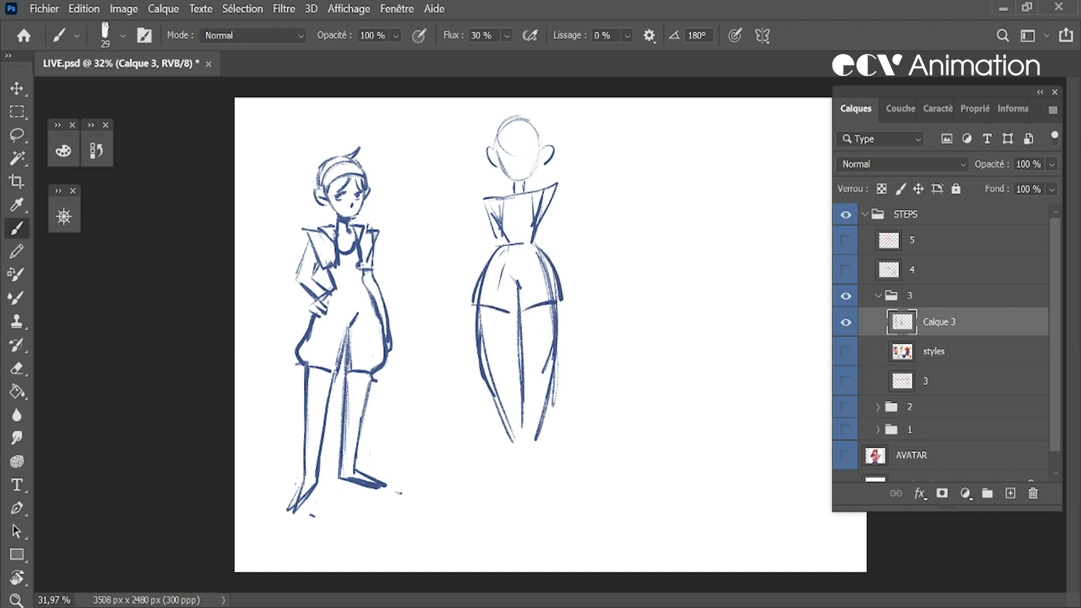
Erase the leftover construction lines inside the second figure's shorts
key("e")
mouse_move(543, 272)
left_mouse_down()
mouse_move(536, 256)
mouse_move(553, 298)
mouse_move(542, 375)
left_mouse_up()
key("b")
key("e")
key("b")
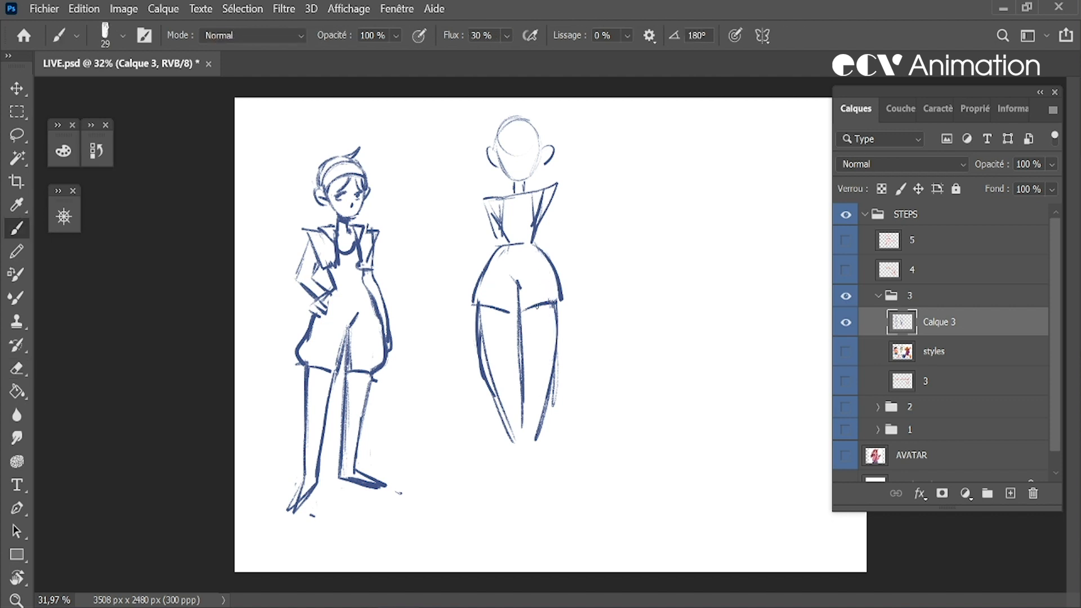
Erase and refine the second figure's outer leg contour below the shorts
key("e")
left_click_drag(473, 316, 502, 404)
mouse_move(476, 334)
left_mouse_down()
mouse_move(493, 414)
mouse_move(510, 436)
left_mouse_up()
key("b")
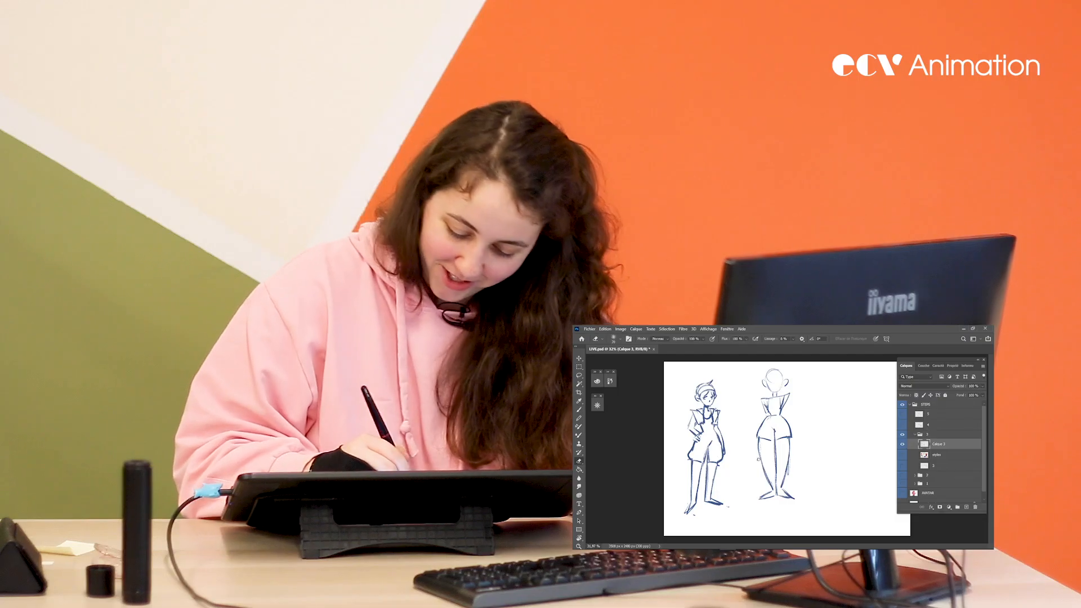
key("b")
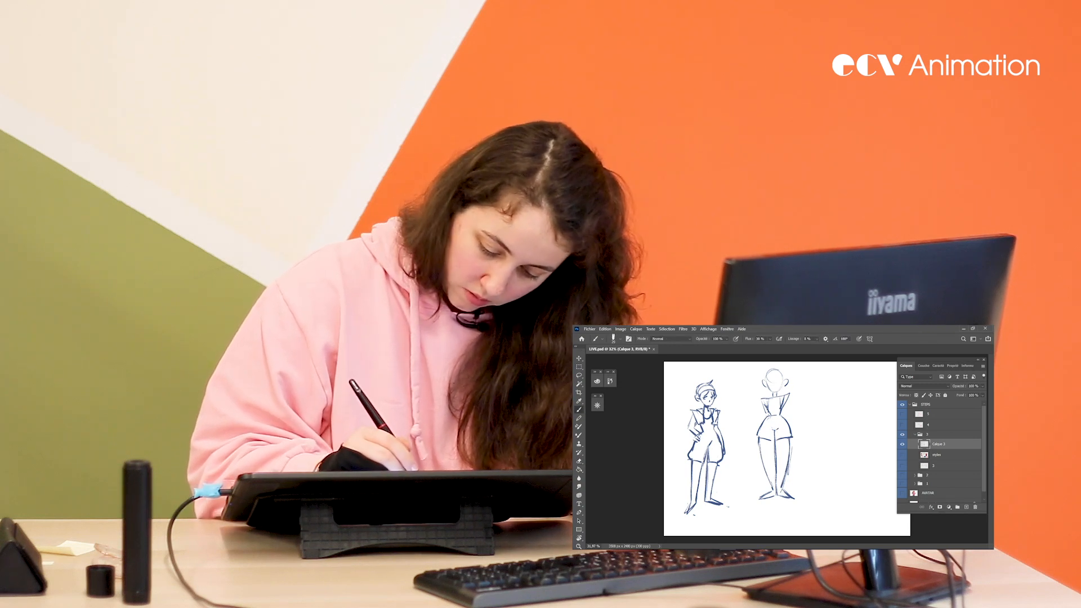
Lasso the second figure's lower body and adjust it slightly with Free Transform
key("l")
mouse_move(811, 485)
left_mouse_down()
mouse_move(747, 480)
mouse_move(791, 417)
mouse_move(804, 450)
mouse_move(794, 495)
mouse_move(811, 486)
left_mouse_up()
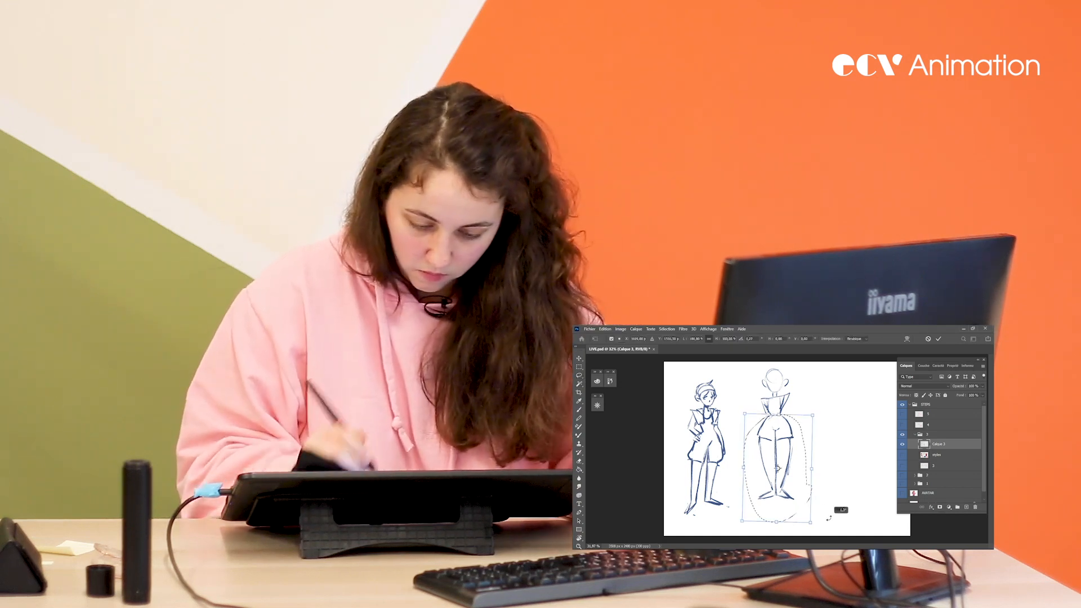
key("ctrl+t")
key("Return")
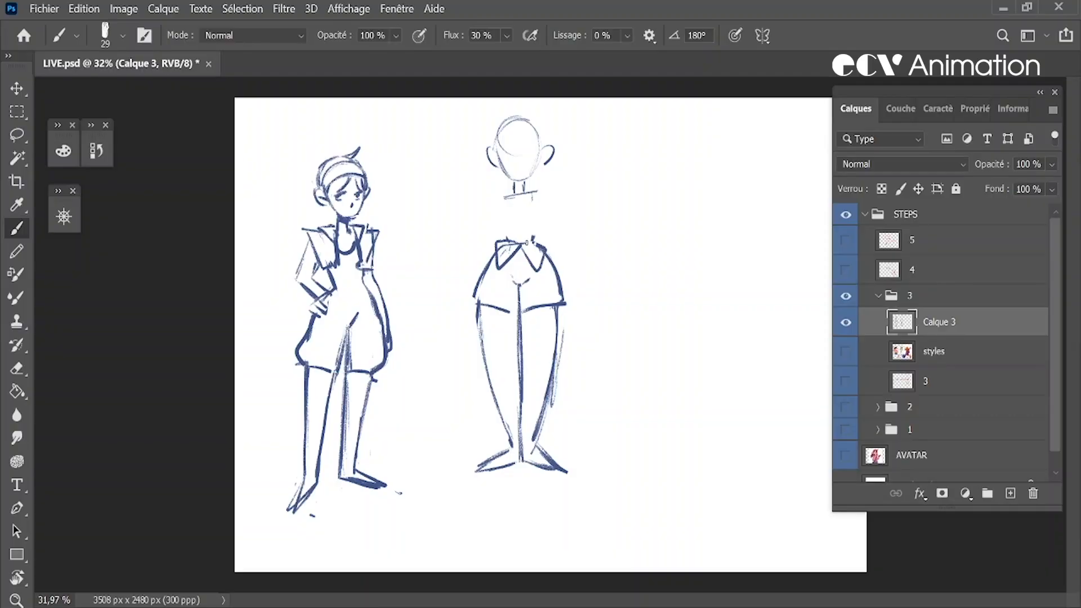
Draw flared fabric panels falling from the second figure's waist, and touch up the head outline and waist bow
left_click_drag(496, 245, 449, 304)
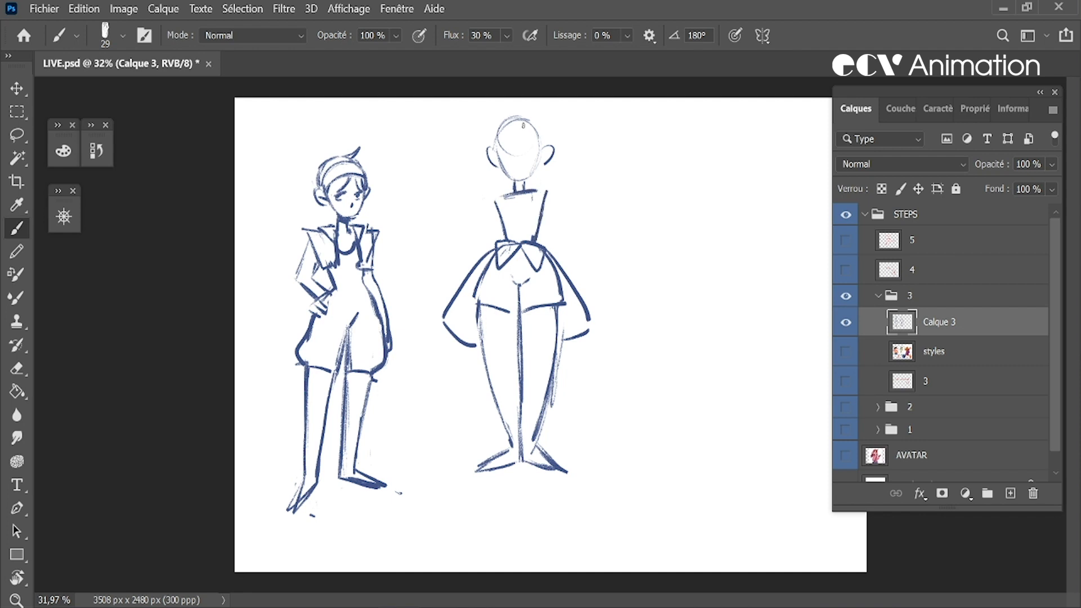
left_click_drag(510, 119, 541, 136)
key("ctrl+z")
key("ctrl+z")
key("ctrl+z")
key("e")
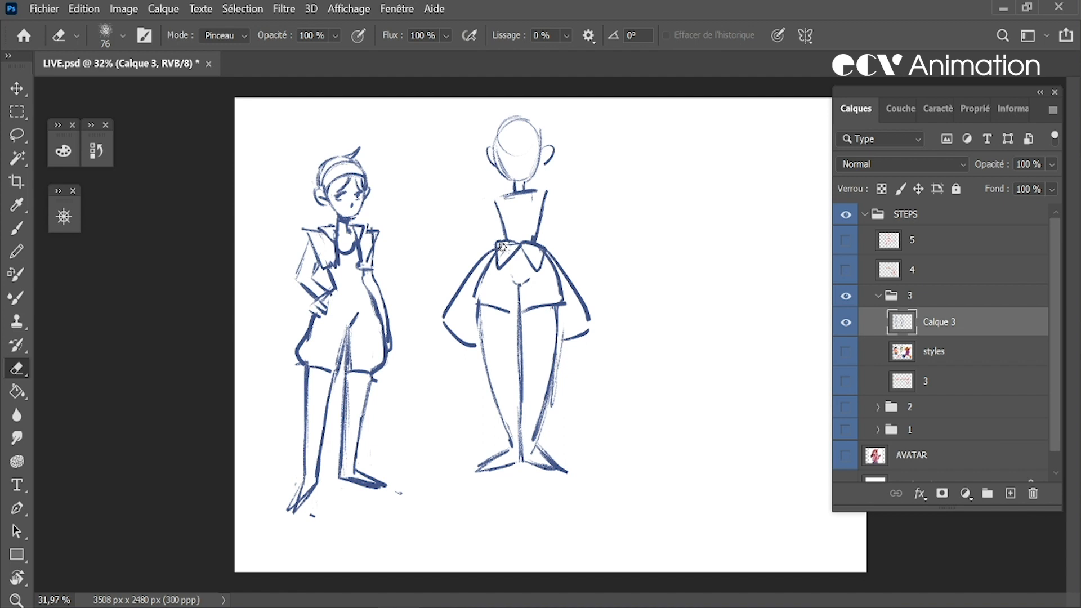
key("b")
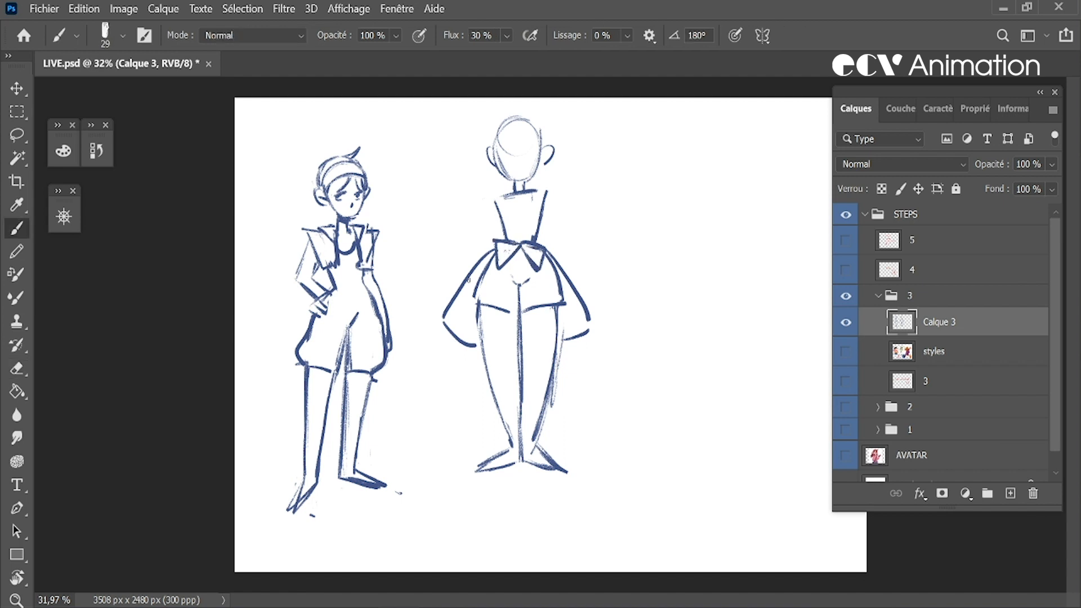
Erase the rounded ends of the flared waist panels and redraw them with straight, pointed hems
key("e")
left_click_drag(445, 323, 470, 345)
key("b")
key("e")
key("b")
key("e")
mouse_move(580, 327)
left_mouse_down()
mouse_move(585, 335)
mouse_move(573, 285)
left_mouse_up()
key("b")
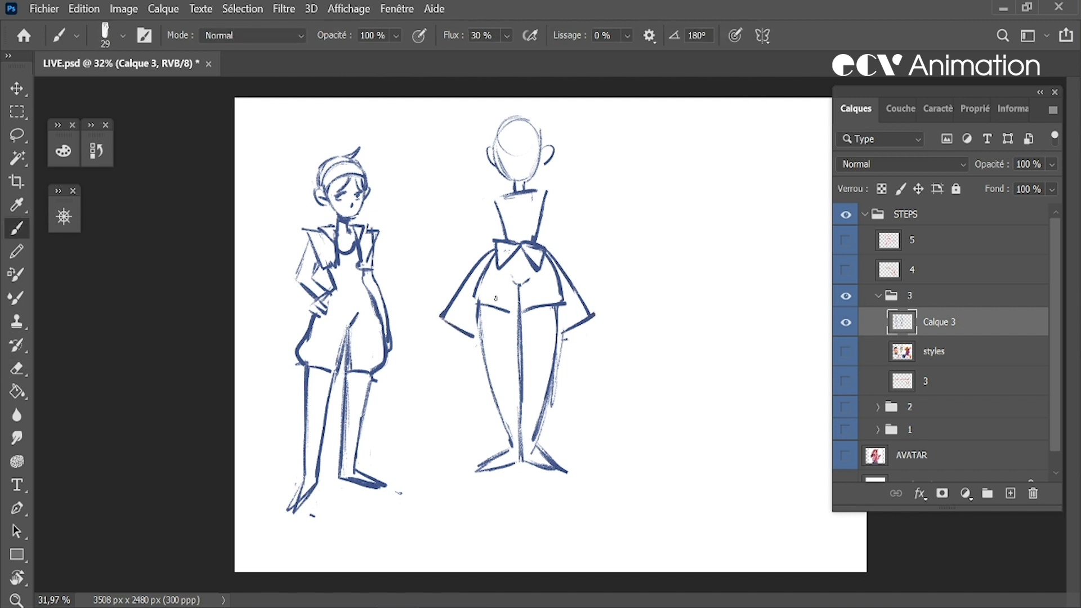
Clean up the hem of the second figure's shorts and draw the shoes with heavier strokes
key("e")
left_click_drag(562, 302, 519, 308)
key("b")
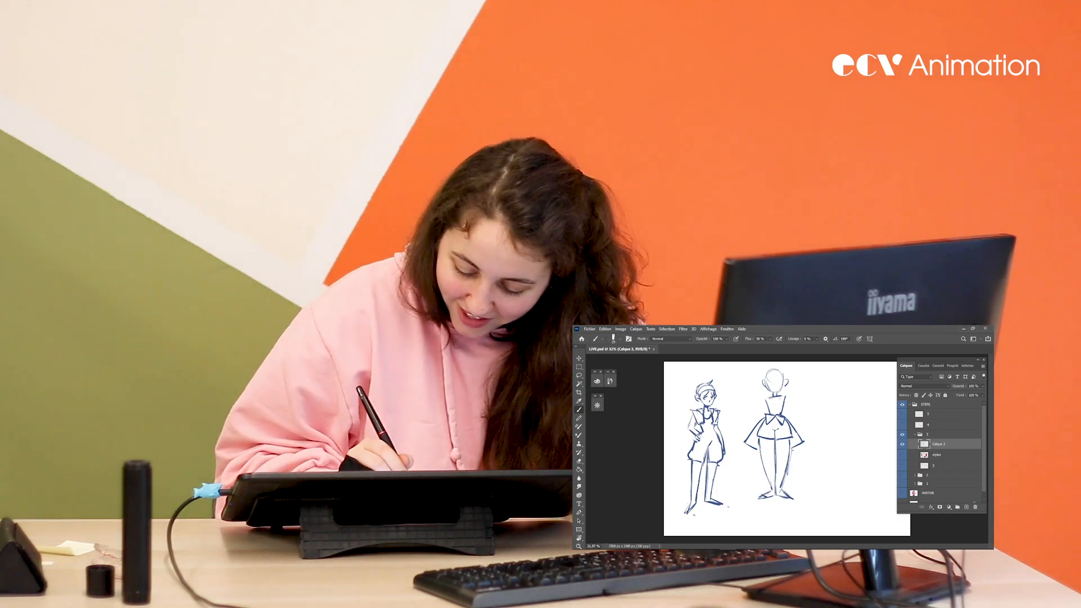
left_click_drag(778, 496, 789, 498)
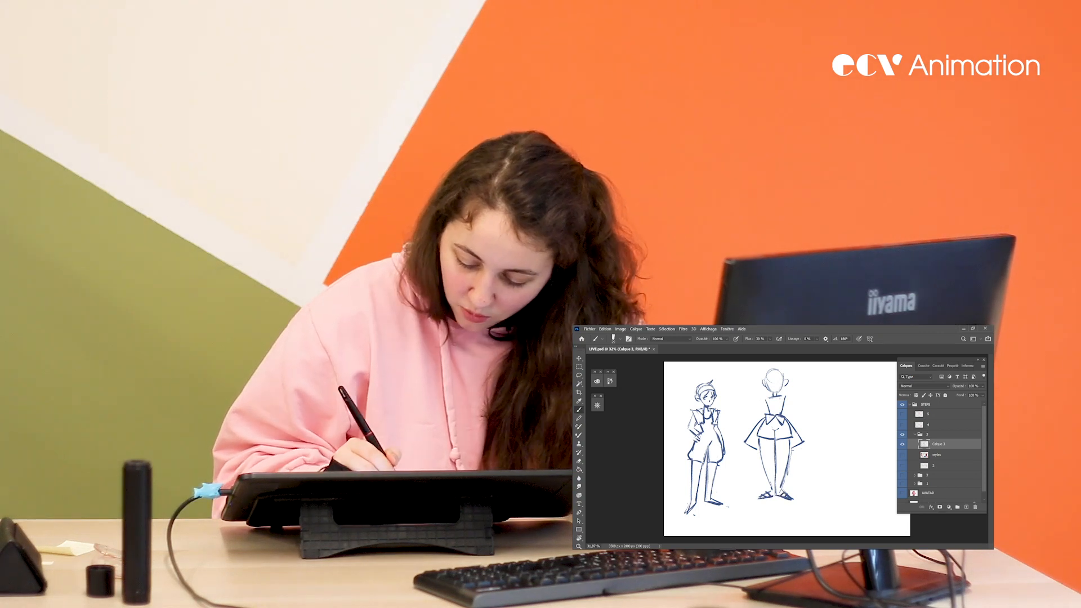
key("e")
key("b")
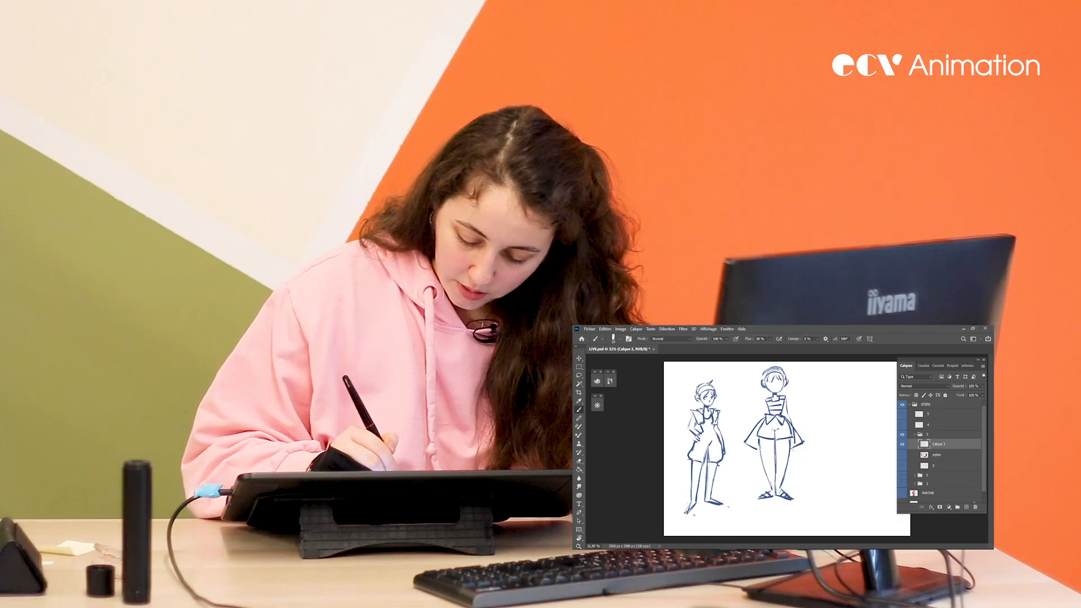
Draw the second figure's arm alongside the striped top and choose a smaller brush size
key("b")
left_click_drag(788, 400, 793, 430)
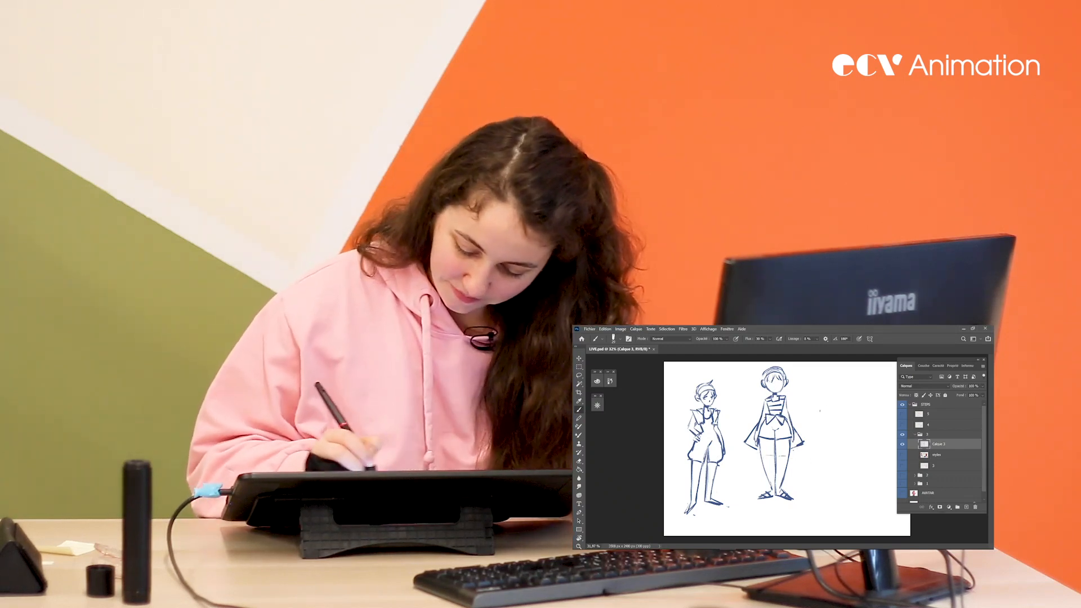
right_click(865, 427)
left_click_drag(892, 421, 890, 422)
key("Return")
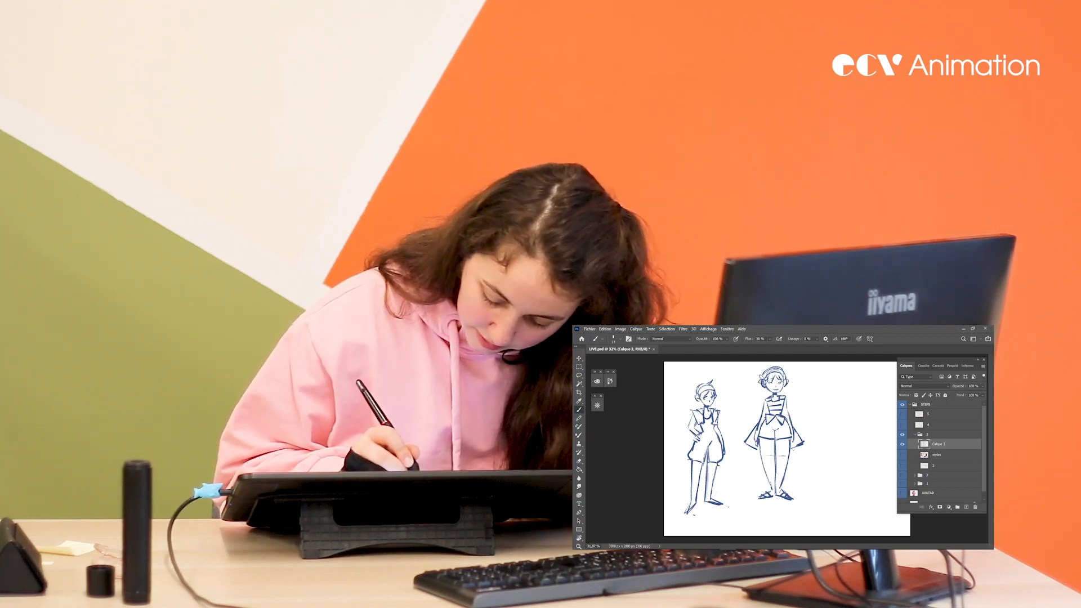
Lasso the second figure, scale it down with Free Transform and place it level with the tall figure
key("l")
mouse_move(816, 397)
left_mouse_down()
mouse_move(765, 358)
mouse_move(745, 411)
mouse_move(765, 528)
mouse_move(819, 403)
left_mouse_up()
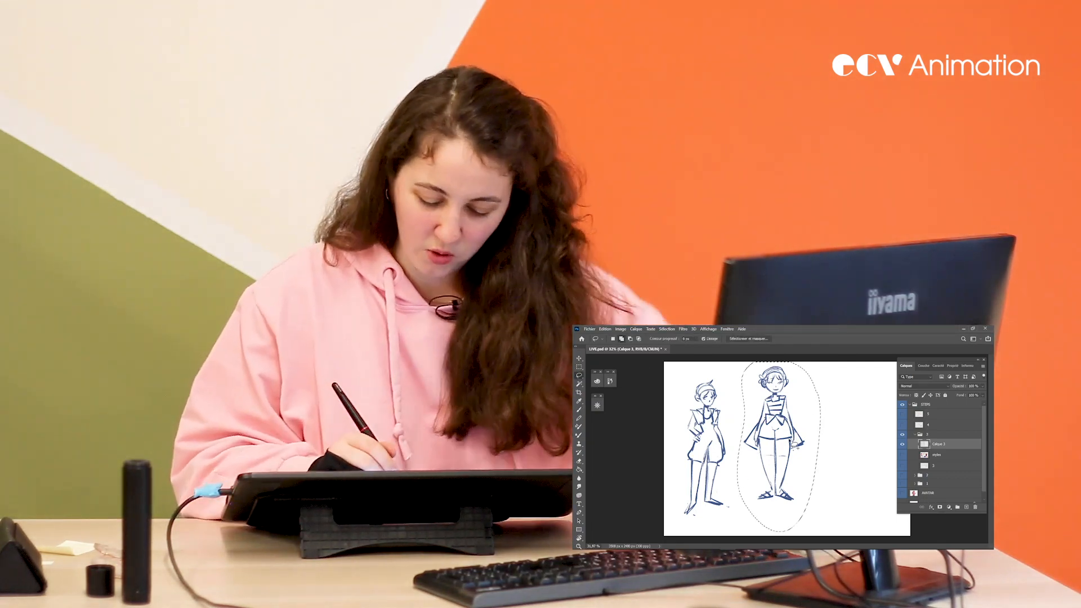
key("ctrl+t")
left_click_drag(798, 448, 793, 467)
left_click_drag(816, 373, 813, 382)
left_click_drag(784, 404, 781, 400)
key("Return")
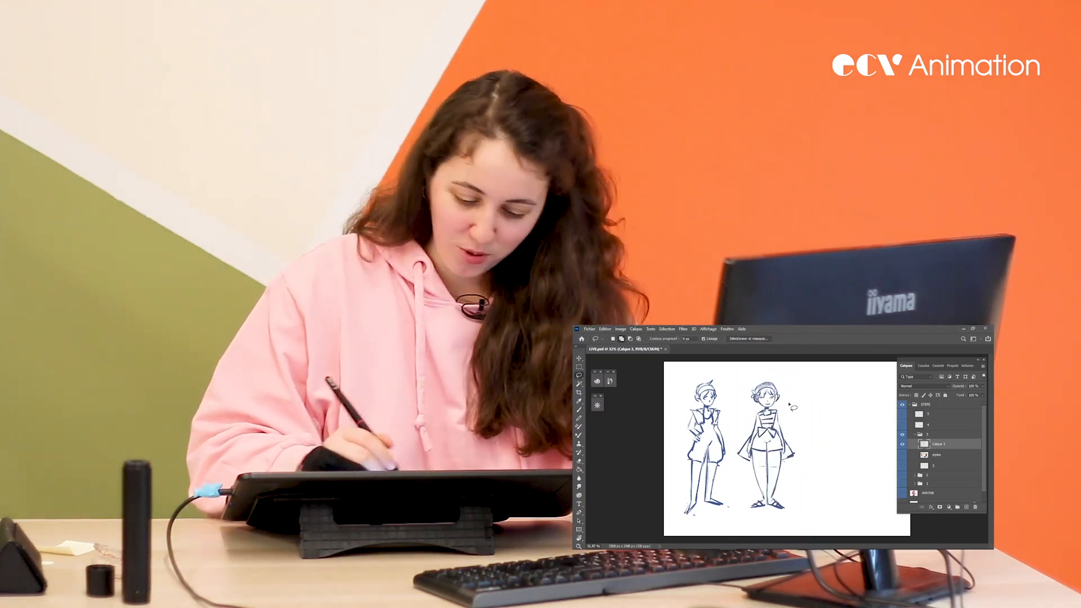
Move both figures right with Free Transform, lasso and nudge the second figure into place, and deselect
key("ctrl+t")
left_click_drag(780, 454, 796, 452)
key("Return")
mouse_move(814, 409)
left_mouse_down()
mouse_move(780, 371)
mouse_move(748, 473)
mouse_move(816, 407)
left_mouse_up()
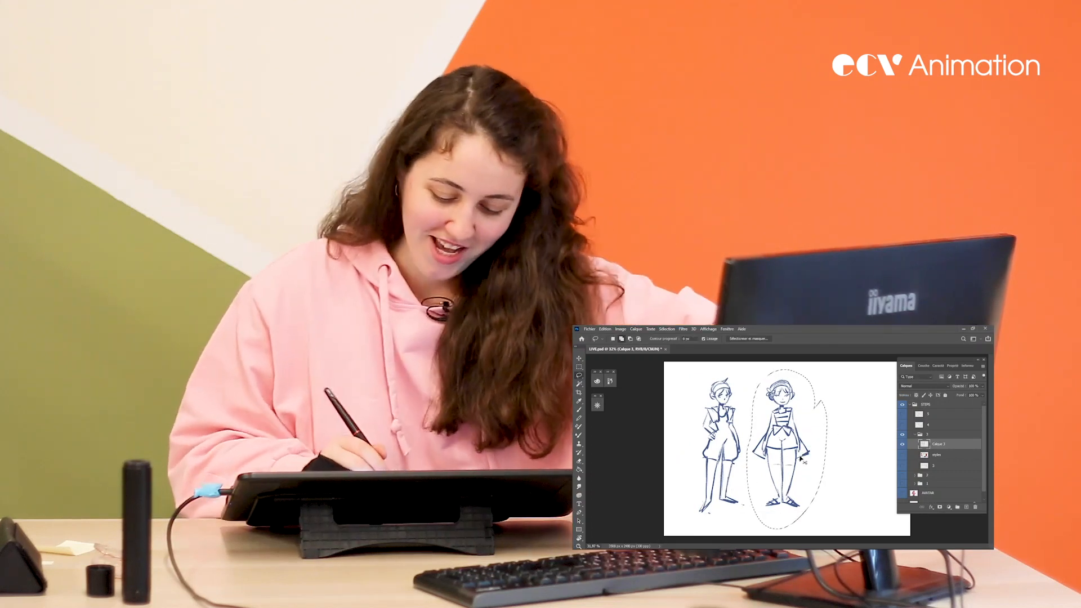
key("ctrl+t")
left_click_drag(798, 474, 802, 474)
key("Return")
key("ctrl+d")
key("b")
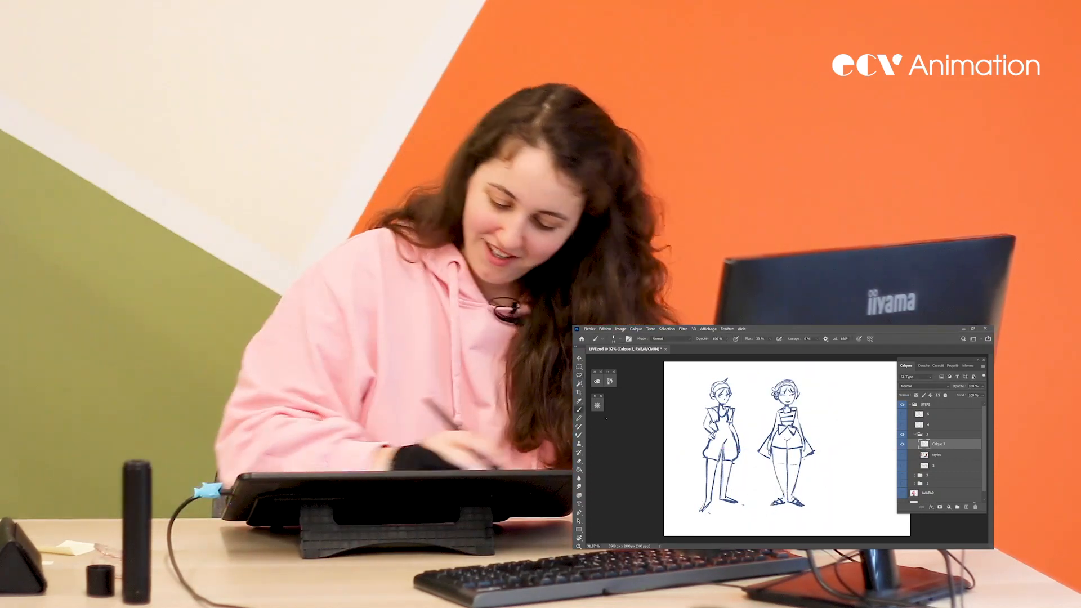
Adjust the brush size, settling on 11 px
right_click(850, 434)
left_click_drag(888, 421, 894, 421)
key("Return")
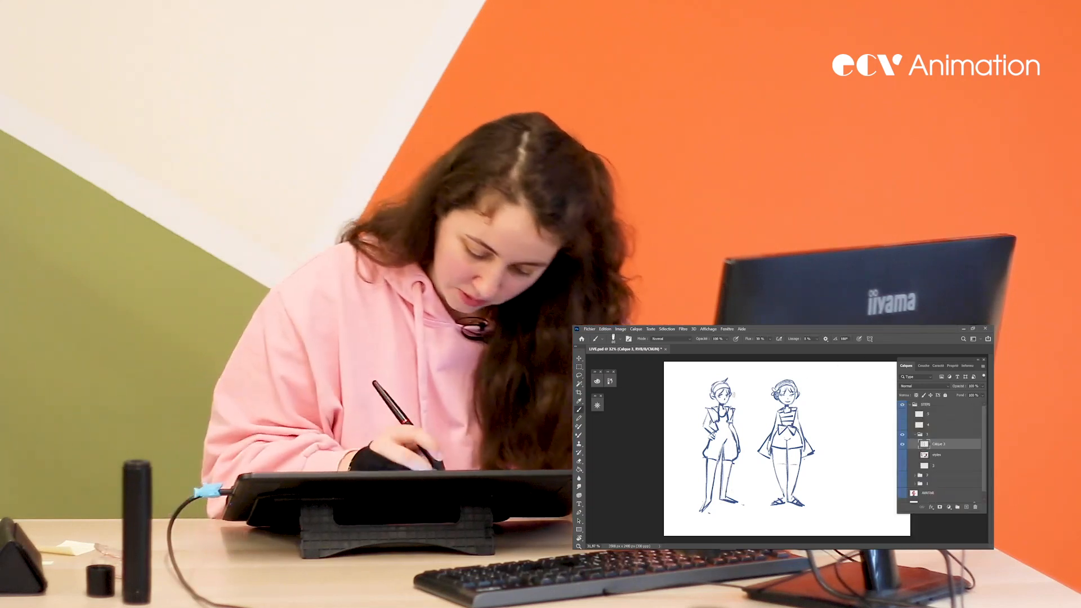
right_click(777, 412)
left_click_drag(819, 421, 813, 421)
key("Return")
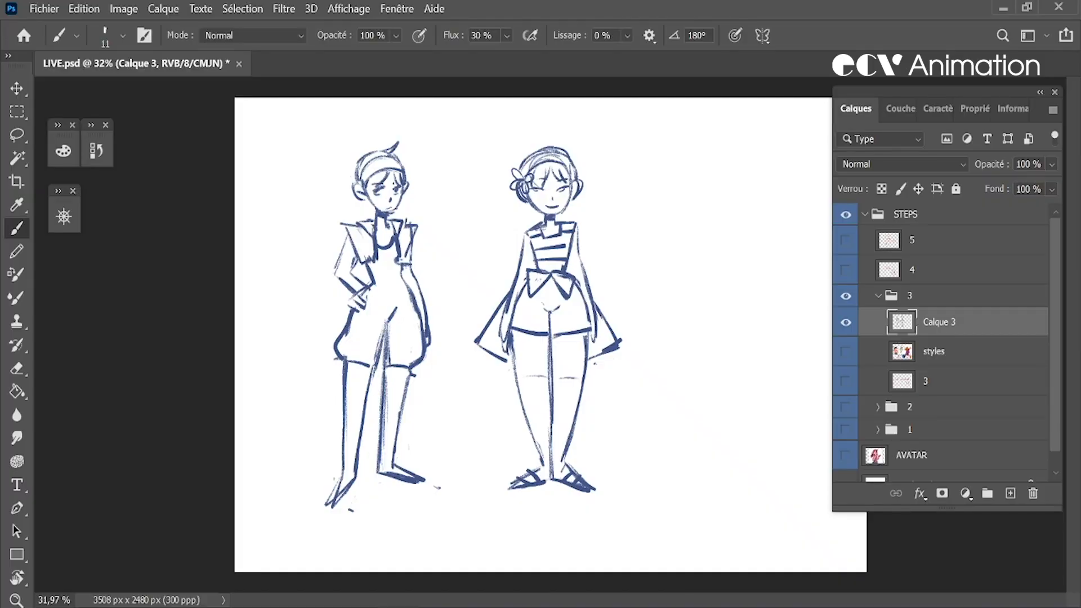
Set the brush size to 36 px and save the document
right_click(712, 372)
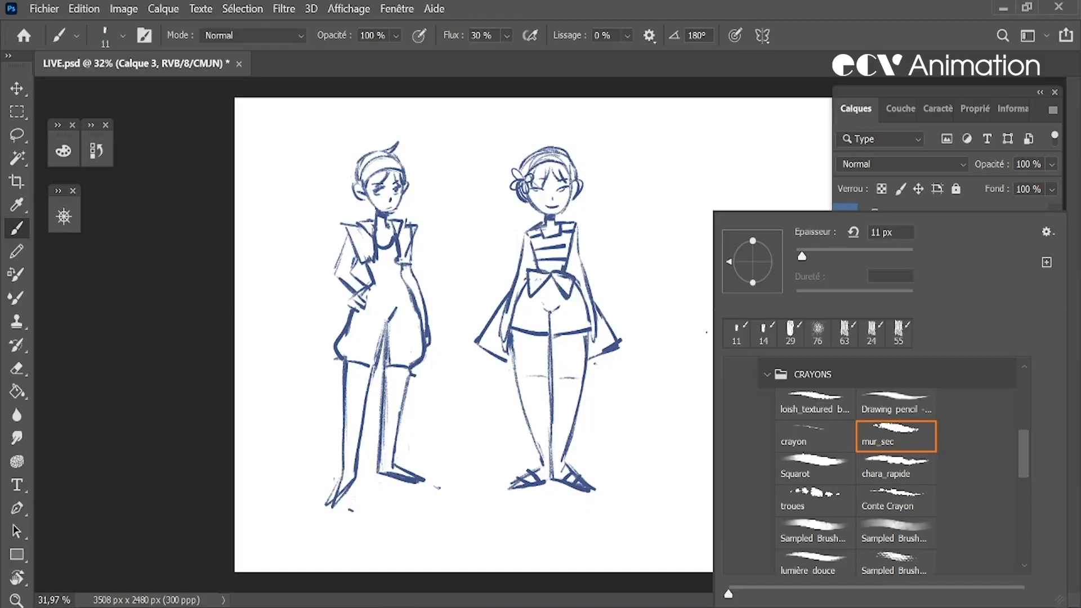
left_click_drag(805, 259, 814, 259)
left_click(831, 82)
key("ctrl+s")
mouse_move(698, 168)
left_mouse_down()
mouse_move(688, 202)
mouse_move(695, 182)
mouse_move(720, 210)
mouse_move(702, 200)
mouse_move(713, 158)
mouse_move(707, 214)
mouse_move(735, 200)
mouse_move(701, 172)
mouse_move(731, 148)
mouse_move(691, 173)
mouse_move(704, 222)
left_mouse_up()
key("ctrl+z")
key("ctrl+z")
key("ctrl+z")
key("ctrl+z")
key("ctrl+z")
Sketch a third rounded head with a short neck beside the second figure, lasso it and scale it down slightly
left_click_drag(691, 165, 705, 219)
mouse_move(702, 157)
left_mouse_down()
mouse_move(751, 165)
mouse_move(735, 214)
mouse_move(706, 149)
mouse_move(698, 215)
mouse_move(753, 192)
mouse_move(732, 225)
left_mouse_up()
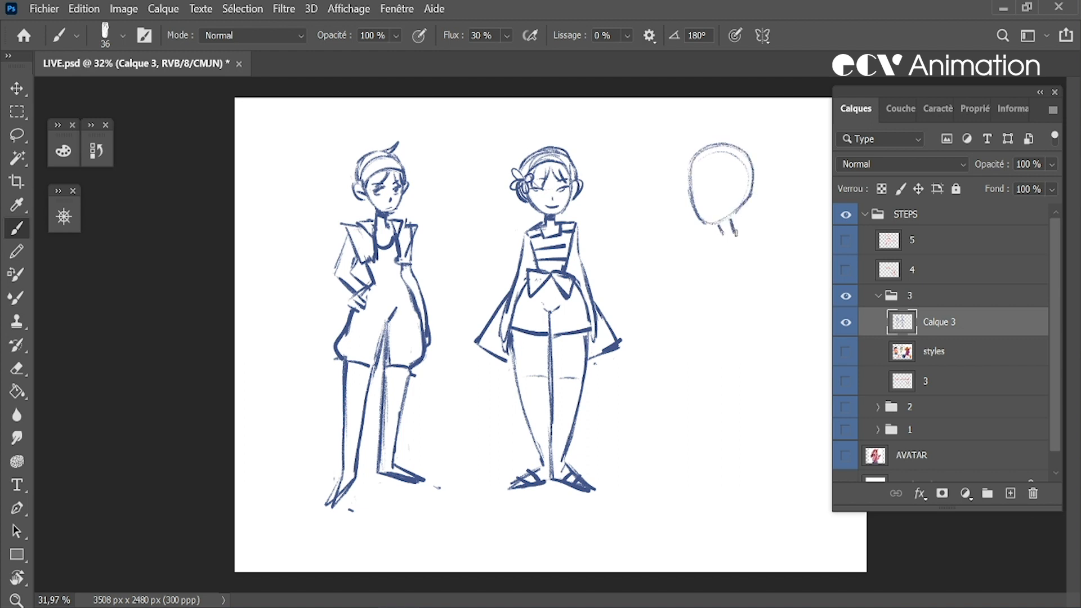
key("l")
mouse_move(777, 262)
left_mouse_down()
mouse_move(755, 281)
mouse_move(780, 262)
left_mouse_up()
key("ctrl+t")
key("Return")
key("ctrl+d")
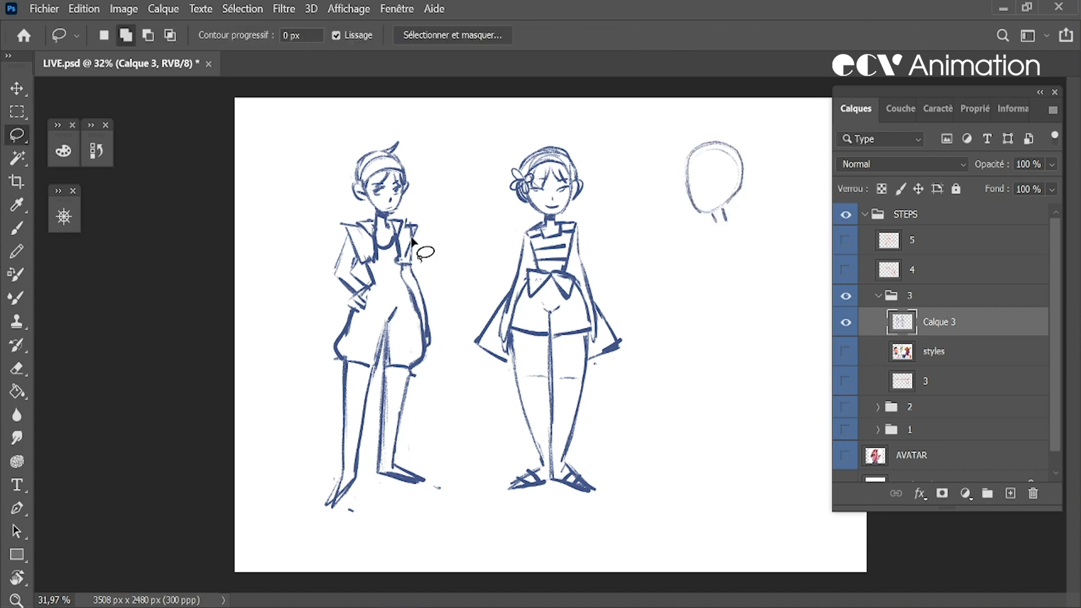
Strengthen the third head's outline, add the shoulder line and draw a long curve from the back to the foot
key("b")
left_click_drag(696, 209, 706, 146)
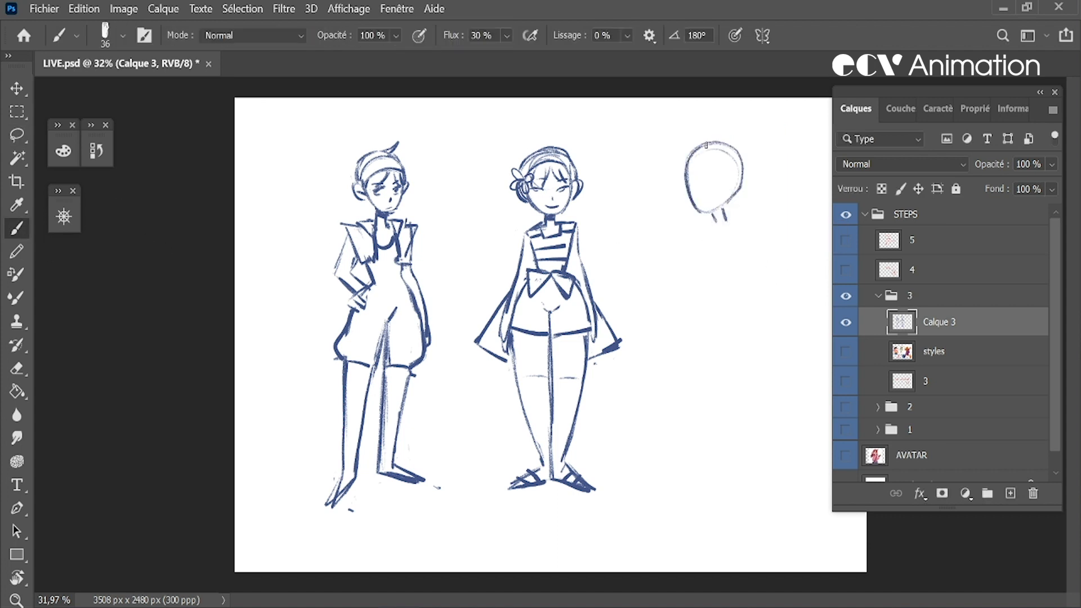
left_click_drag(711, 227, 735, 230)
left_click_drag(743, 245, 694, 462)
key("ctrl+z")
left_click_drag(747, 252, 691, 484)
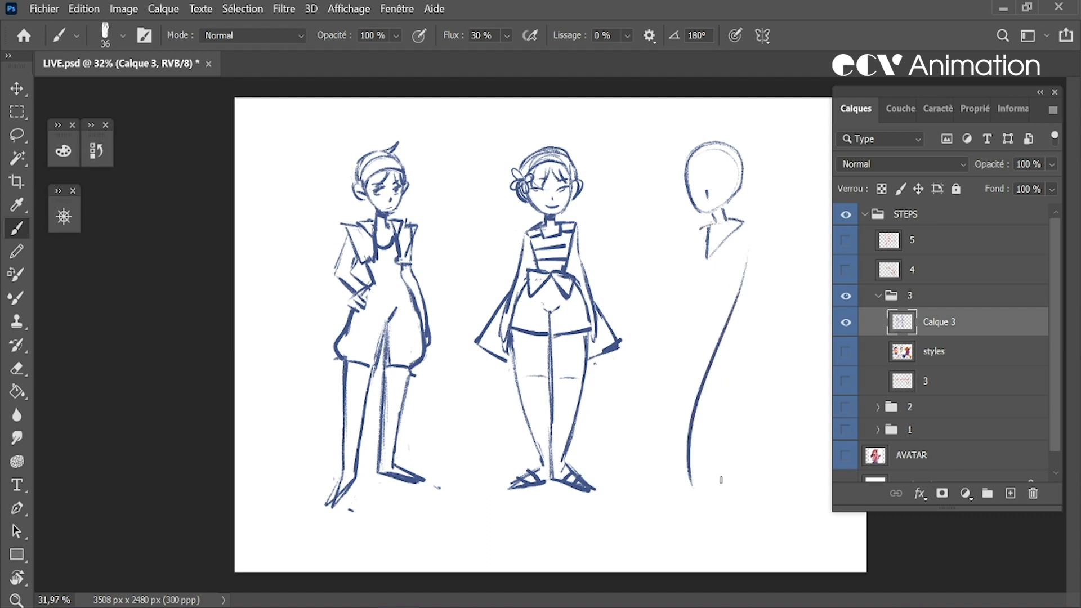
Draw the third figure's front body line and crossed legs with long overlapping strokes
mouse_move(696, 306)
left_mouse_down()
mouse_move(695, 249)
mouse_move(724, 495)
left_mouse_up()
left_click_drag(687, 459, 684, 530)
left_click_drag(693, 425, 687, 485)
left_click_drag(726, 352, 703, 433)
left_click_drag(731, 328, 701, 438)
left_click_drag(741, 315, 700, 459)
left_click_drag(712, 357, 681, 520)
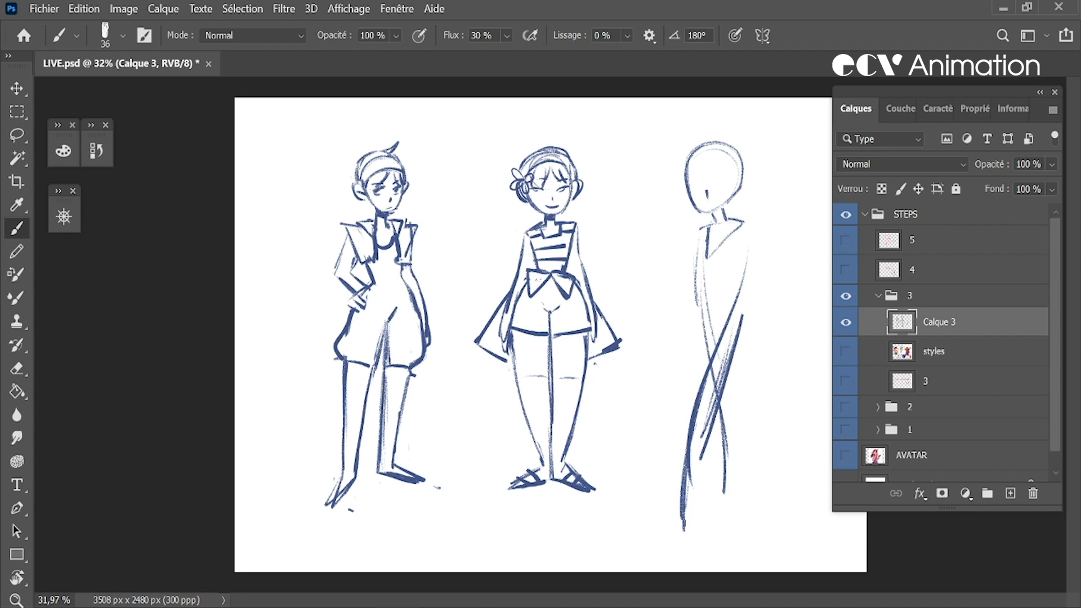
left_click_drag(752, 311, 720, 408)
mouse_move(752, 306)
left_mouse_down()
mouse_move(739, 385)
mouse_move(748, 362)
mouse_move(698, 473)
left_mouse_up()
key("ctrl+z")
key("ctrl+z")
key("ctrl+z")
Draw the third figure's curved hip and thigh outline, extend the front leg and add a pointed foot
left_click_drag(756, 350, 709, 437)
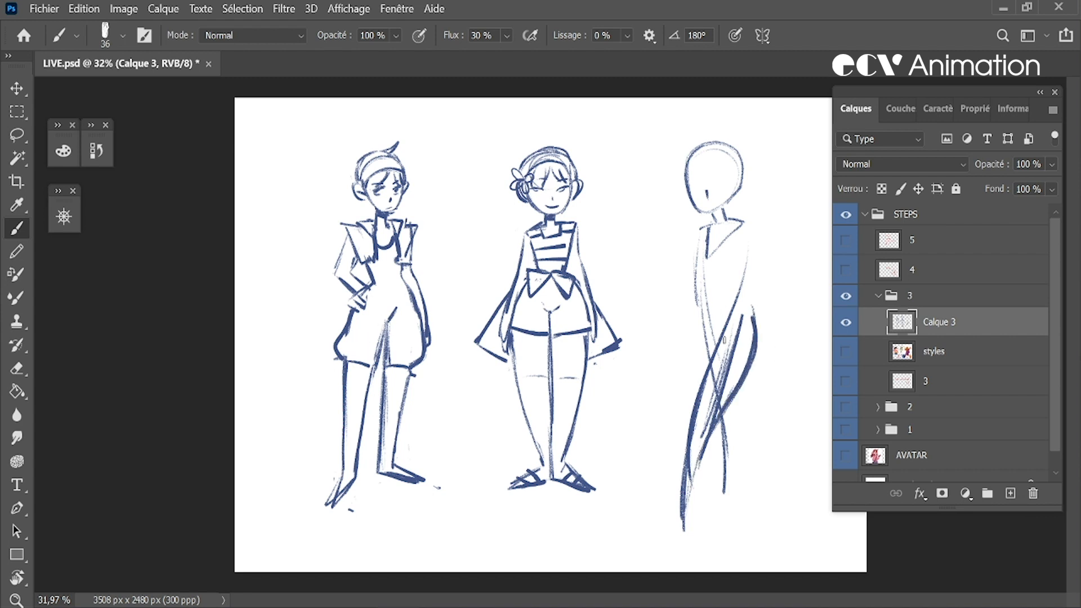
left_click_drag(692, 320, 705, 389)
mouse_move(723, 427)
left_mouse_down()
mouse_move(714, 507)
mouse_move(681, 529)
left_mouse_up()
key("ctrl+z")
left_click_drag(661, 489, 681, 531)
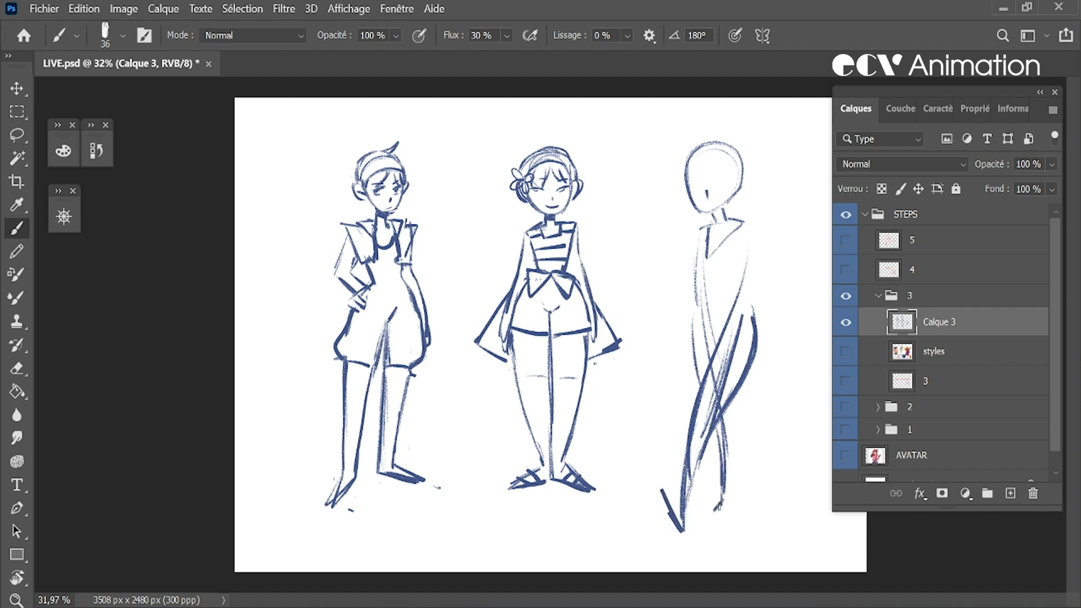
Erase the overlapping strokes at the third figure's thigh, restate the back and hip line and rough in the rear foot
key("e")
mouse_move(738, 325)
left_mouse_down()
mouse_move(694, 440)
mouse_move(741, 317)
left_mouse_up()
key("b")
left_click_drag(748, 228, 730, 292)
left_click_drag(738, 293, 755, 342)
left_click_drag(701, 506, 714, 445)
key("ctrl+z")
left_click_drag(713, 500, 701, 516)
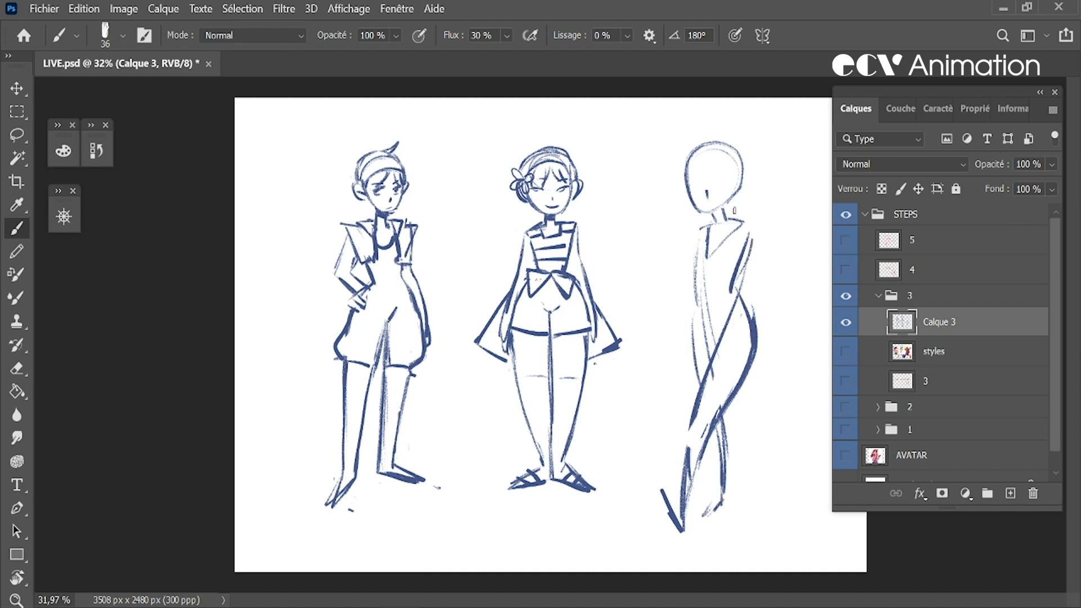
Draw the third figure's neckline, short vest and waist, and redraw the rear leg stepping backward
left_click_drag(689, 252, 717, 269)
key("ctrl+z")
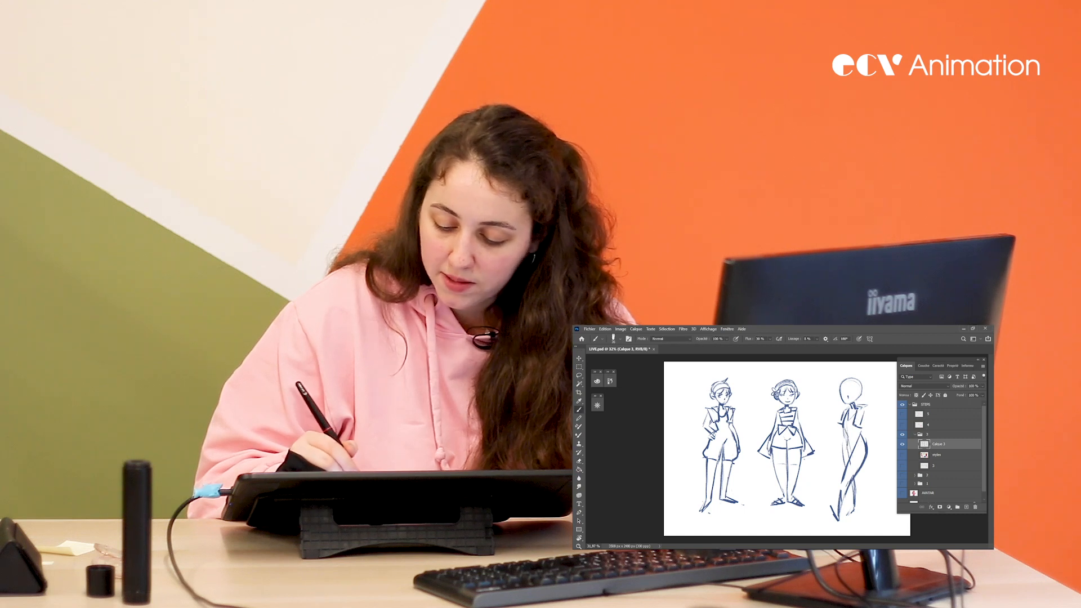
key("e")
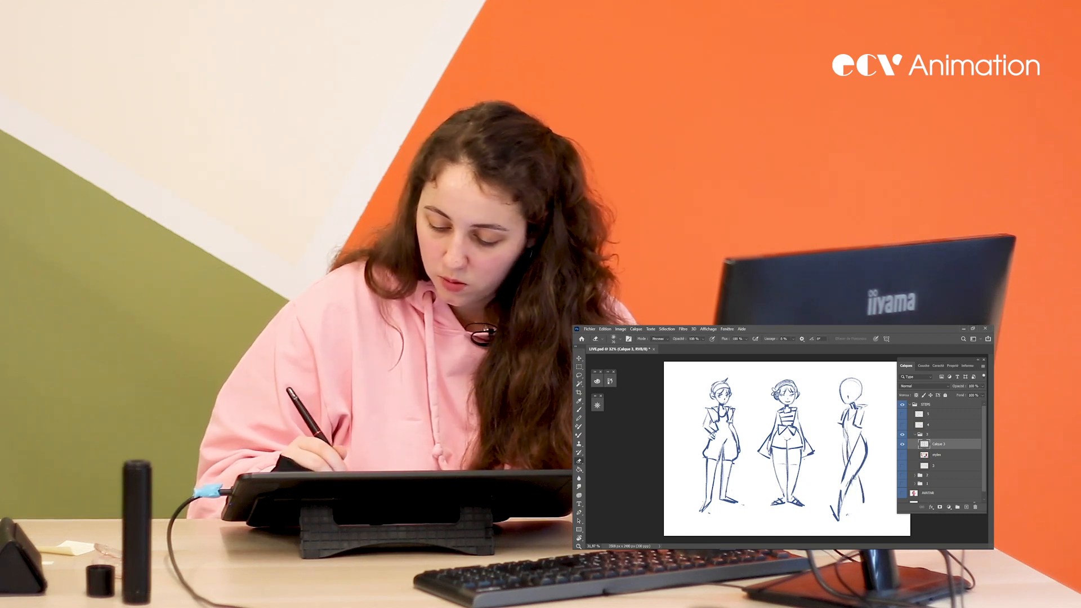
key("b")
left_click_drag(860, 480, 867, 505)
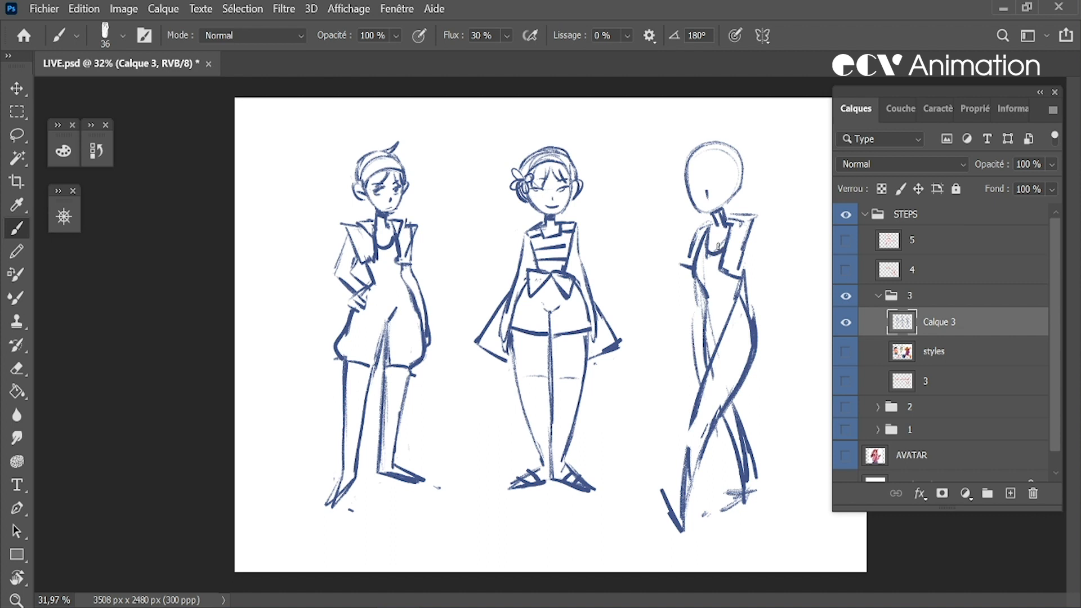
Draw the third figure's long hanging arm and hand, lasso the hand and adjust it with a free transform
mouse_move(754, 242)
left_mouse_down()
mouse_move(772, 328)
mouse_move(779, 320)
mouse_move(770, 361)
left_mouse_up()
left_click_drag(775, 319, 772, 390)
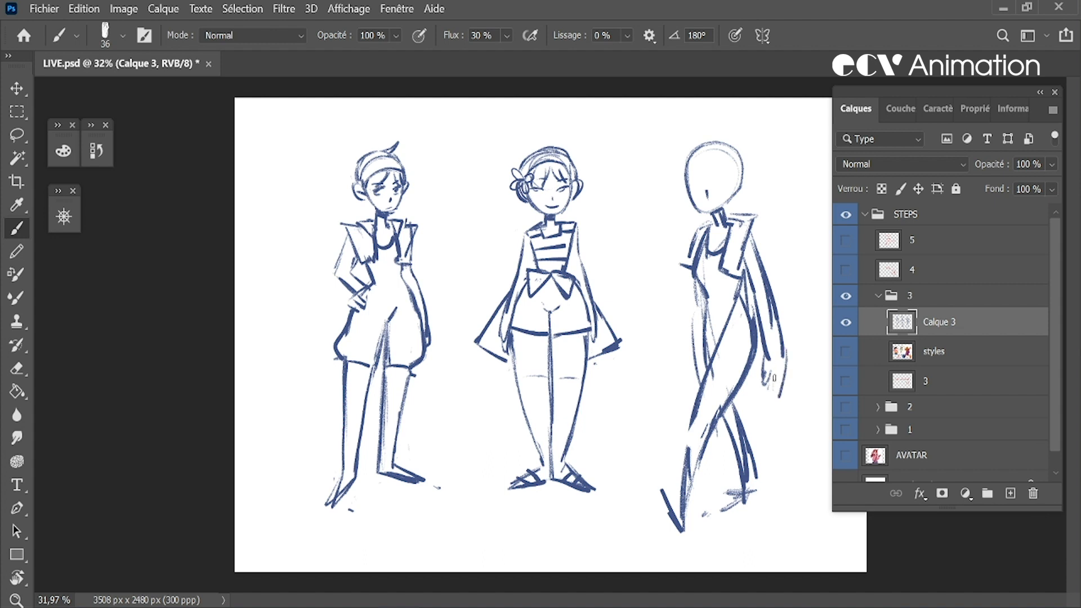
key("l")
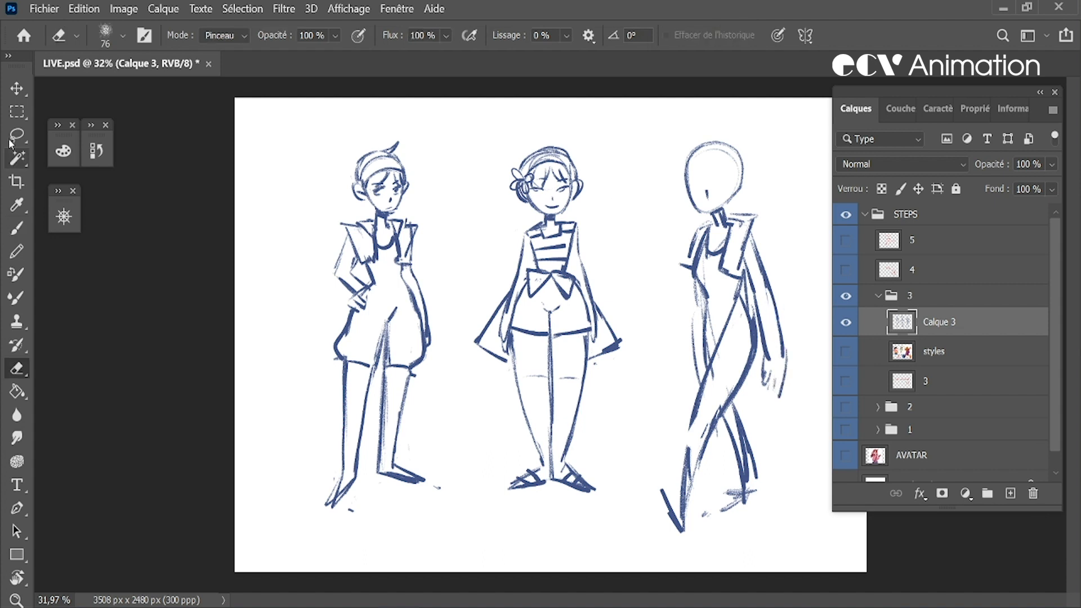
mouse_move(798, 354)
left_mouse_down()
mouse_move(759, 359)
mouse_move(744, 244)
mouse_move(803, 328)
left_mouse_up()
key("ctrl+t")
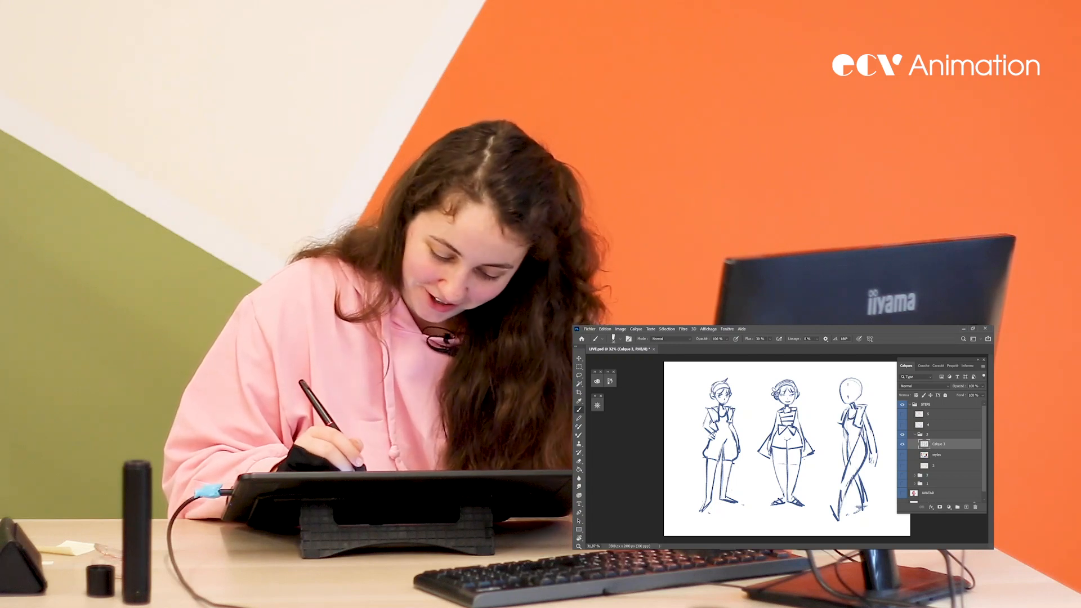
Draw the third figure's fringe, headband, high ponytail and facial features, cleaning up the lines with the eraser
left_click_drag(846, 378, 836, 397)
left_click_drag(844, 379, 861, 396)
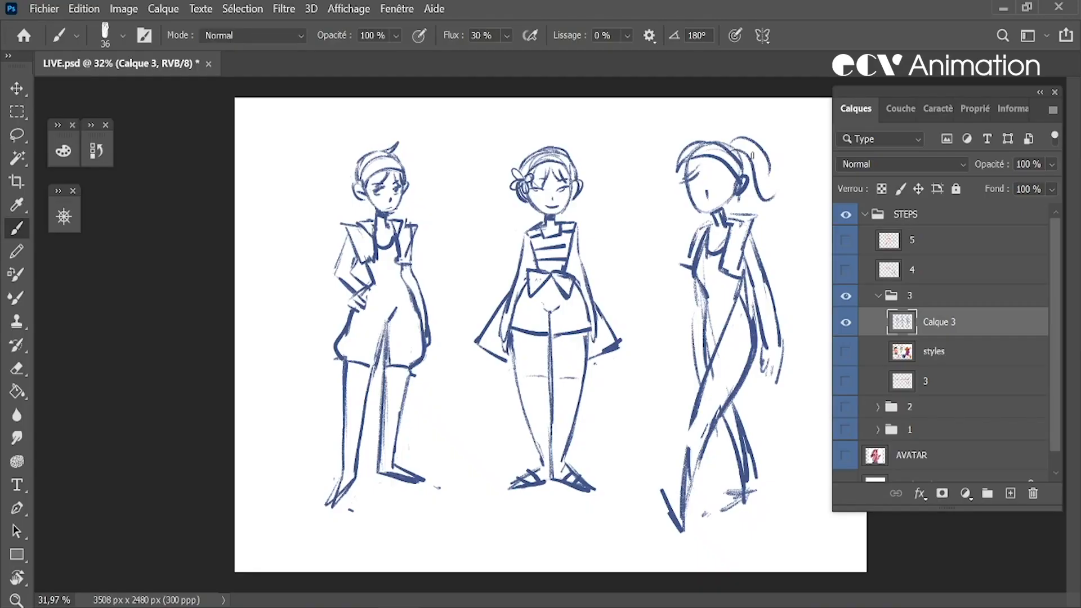
mouse_move(752, 155)
left_mouse_down()
mouse_move(768, 211)
mouse_move(756, 199)
mouse_move(773, 174)
mouse_move(782, 202)
mouse_move(736, 199)
left_mouse_up()
key("e")
key("b")
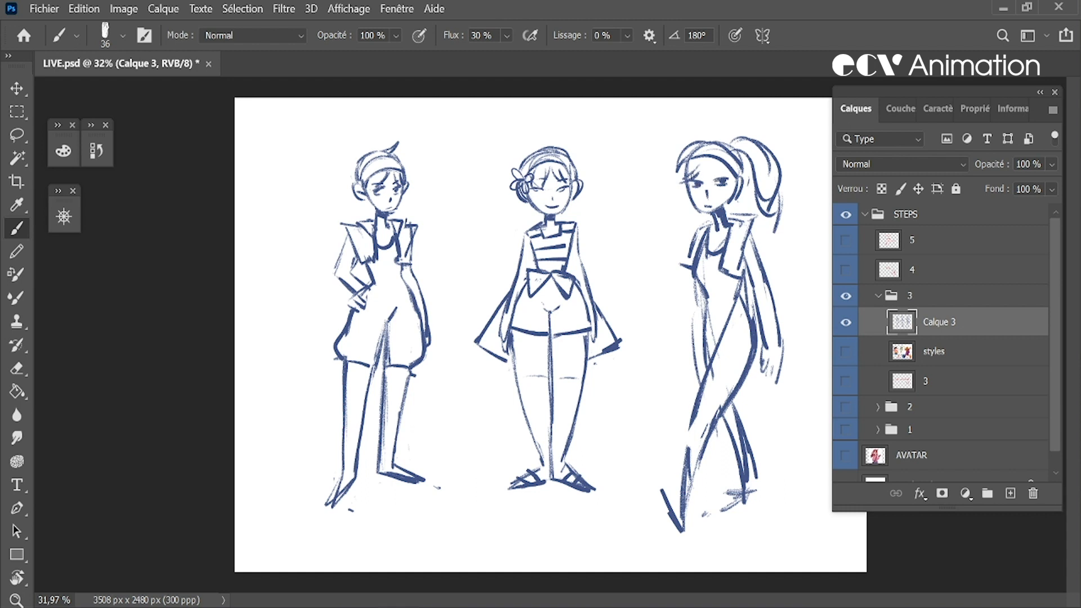
key("e")
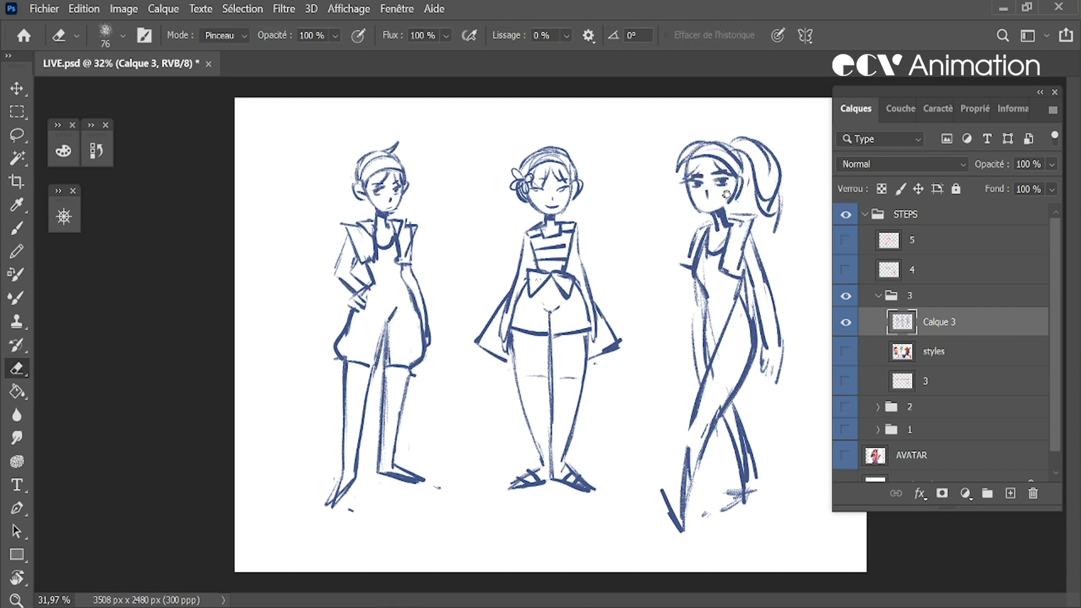
key("b")
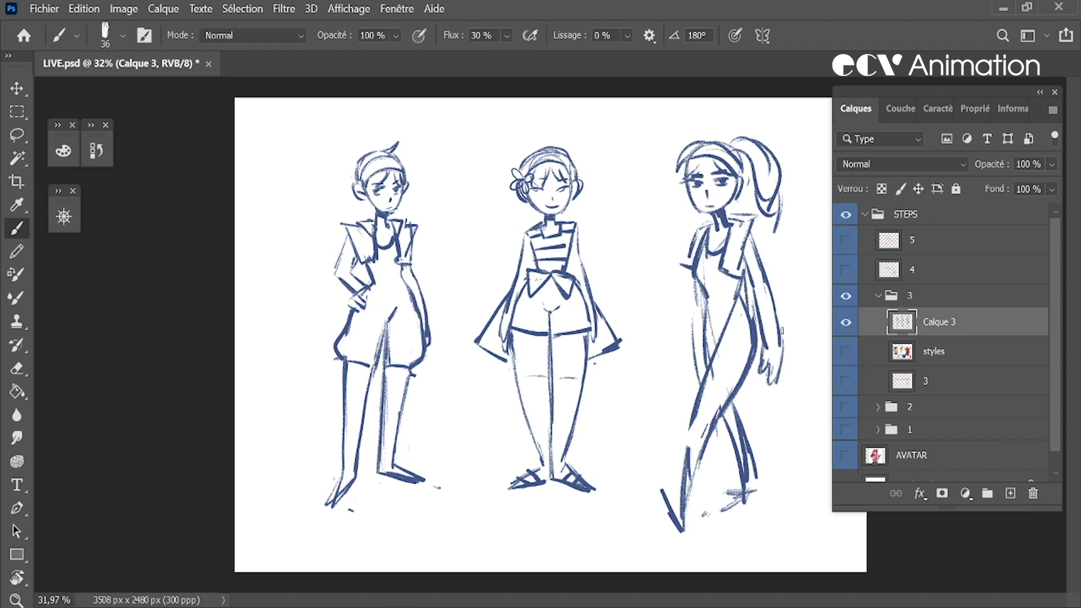
Lasso the third figure's striding lower body and delete it
key("l")
mouse_move(635, 474)
left_mouse_down()
mouse_move(775, 540)
mouse_move(770, 387)
mouse_move(708, 307)
mouse_move(667, 283)
left_mouse_up()
key("Delete")
Lasso the third figure's upper body, scale it down slightly, shift it toward the second figure and deselect it
mouse_move(668, 403)
left_mouse_down()
mouse_move(742, 458)
mouse_move(652, 240)
mouse_move(666, 393)
left_mouse_up()
key("ctrl+t")
left_click_drag(821, 454, 798, 411)
left_click_drag(741, 262, 712, 265)
left_click_drag(771, 118, 779, 103)
left_click_drag(733, 163, 746, 171)
key("Return")
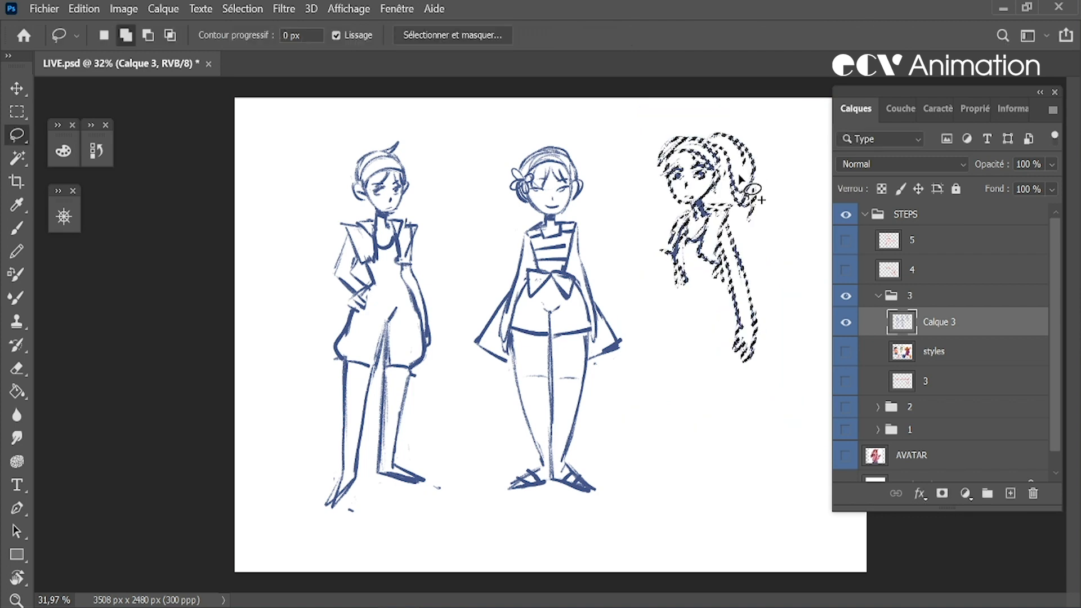
key("ctrl+d")
Draw the third figure's new waist, wide hips and knee-length shorts, and rough in the outer leg lines
key("b")
left_click_drag(720, 259, 710, 402)
left_click_drag(680, 285, 657, 382)
left_click_drag(656, 326, 675, 443)
key("ctrl+z")
left_click_drag(722, 274, 713, 462)
left_click_drag(716, 368, 718, 477)
mouse_move(674, 285)
left_mouse_down()
mouse_move(667, 391)
mouse_move(684, 486)
left_mouse_up()
left_click_drag(752, 374, 716, 492)
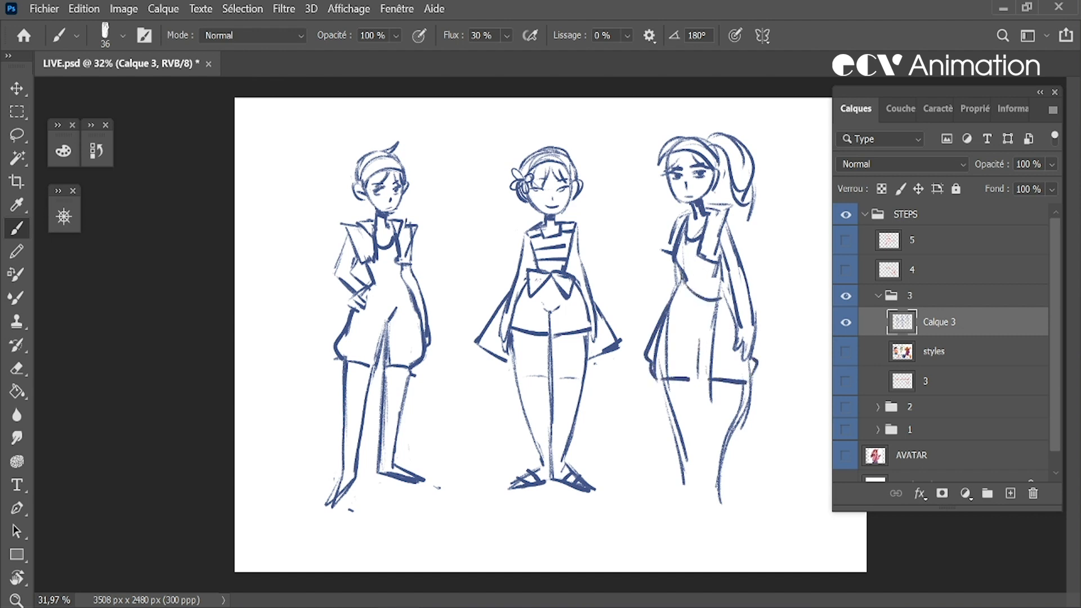
Draw both of the third figure's legs, erase the stray curved line and extend the inner leg line up to the crotch
left_click_drag(658, 393, 687, 495)
left_click_drag(692, 380, 702, 492)
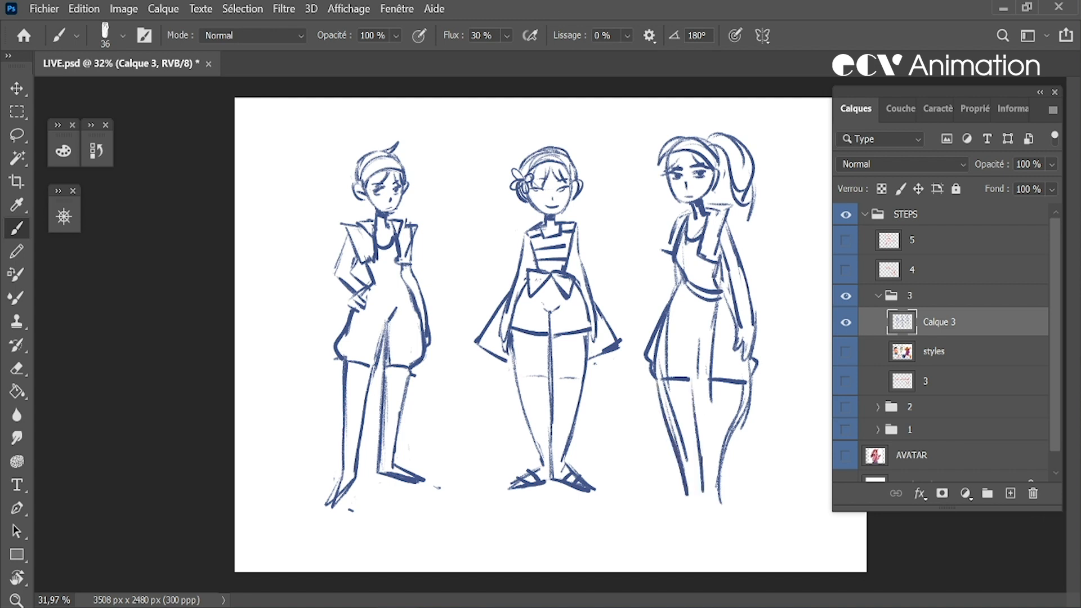
left_click_drag(745, 365, 754, 494)
left_click_drag(712, 397, 738, 509)
key("e")
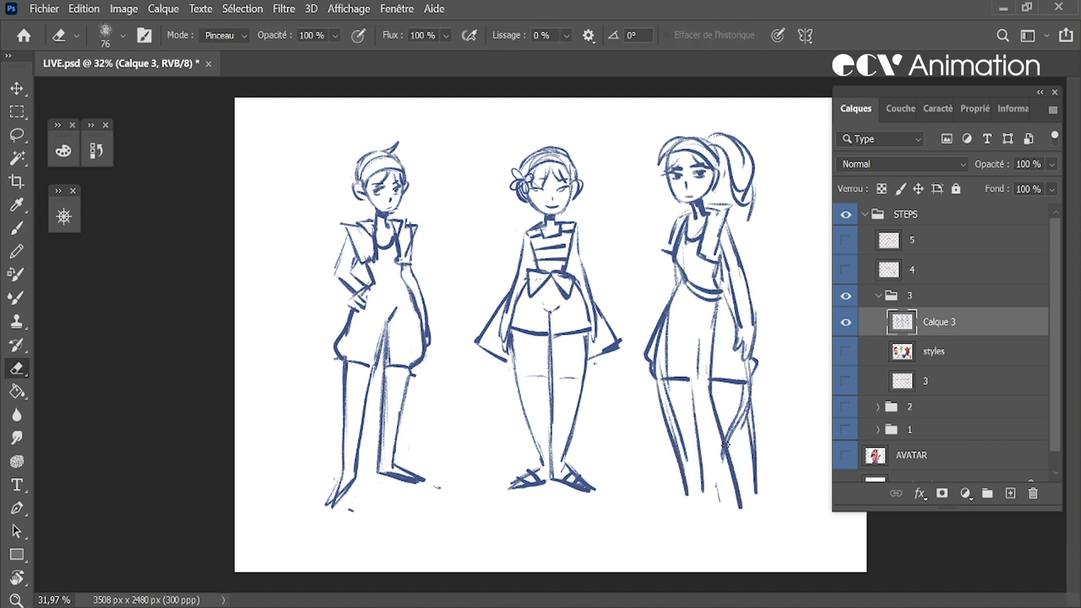
key("b")
left_click_drag(694, 358, 728, 469)
left_click_drag(688, 311, 708, 393)
key("e")
key("b")
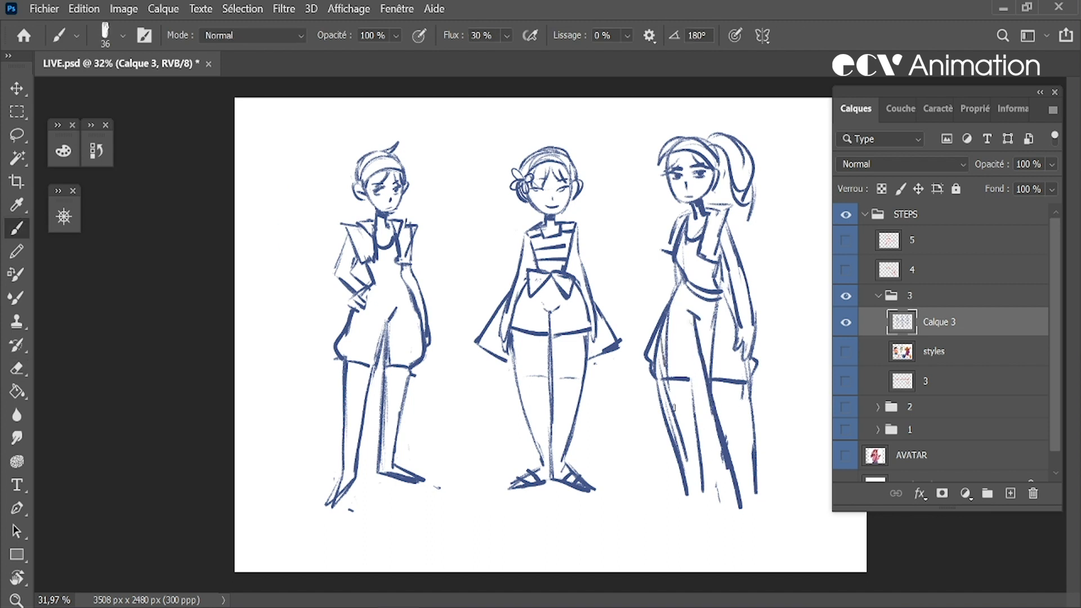
Erase the third figure's front leg outline, redraw both legs straighter below the shorts and add pointed feet
key("e")
left_click_drag(665, 375, 692, 507)
key("b")
left_click_drag(699, 379, 715, 483)
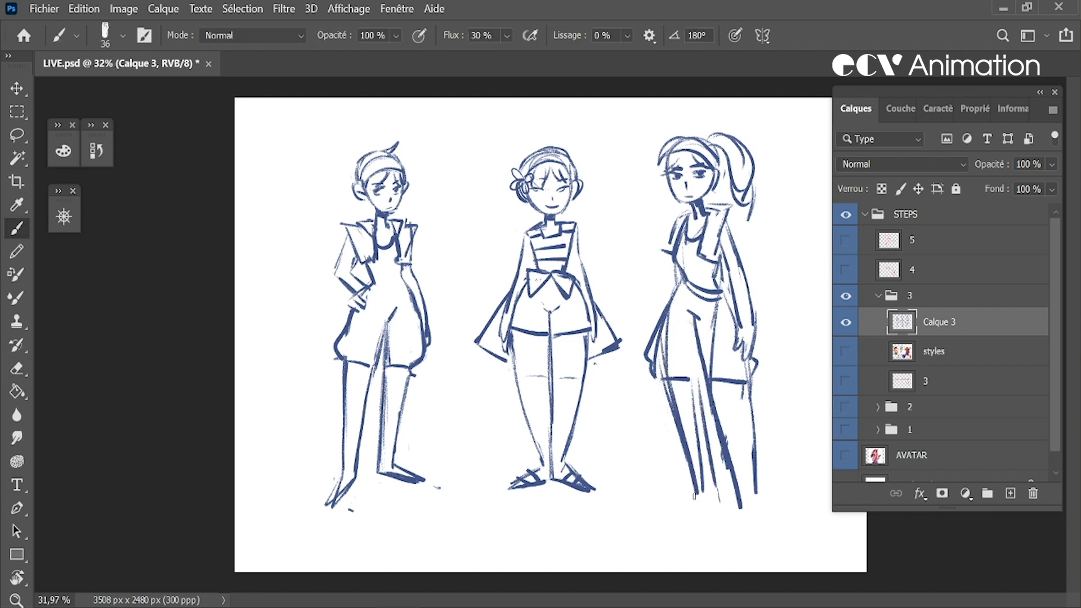
left_click_drag(746, 386, 760, 510)
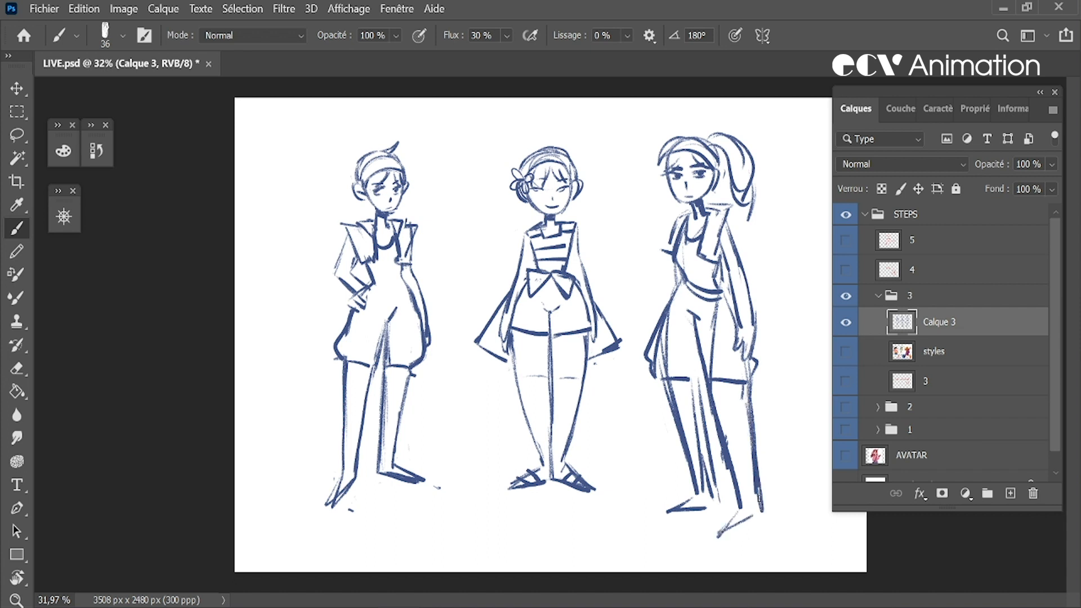
Refine the third figure's face, flared sleeve, long glove, shorts and shoes, alternating between brush and eraser
key("e")
left_click_drag(693, 206, 692, 216)
key("b")
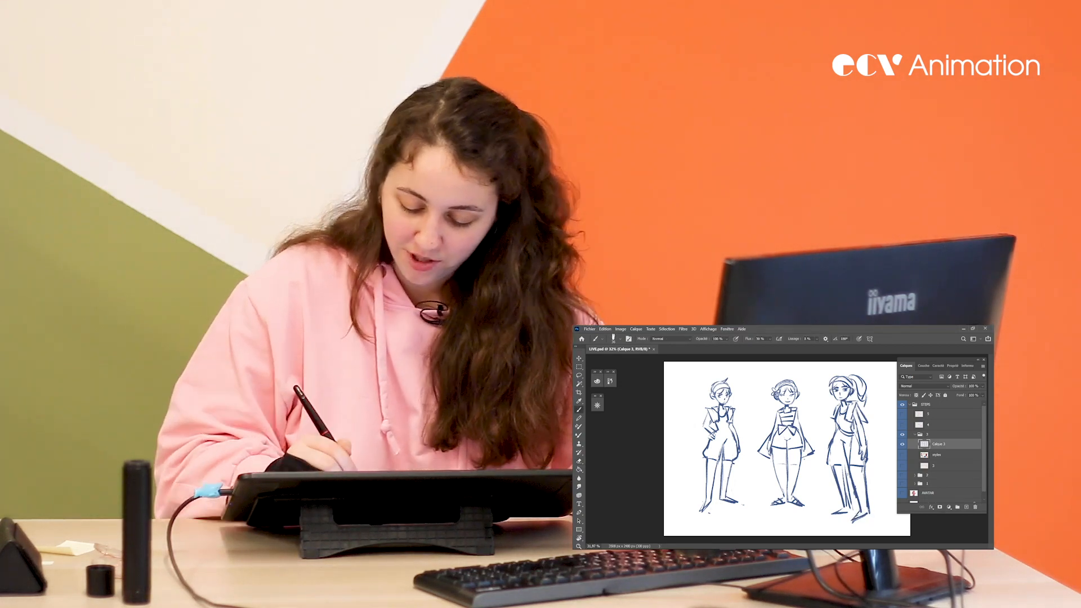
key("e")
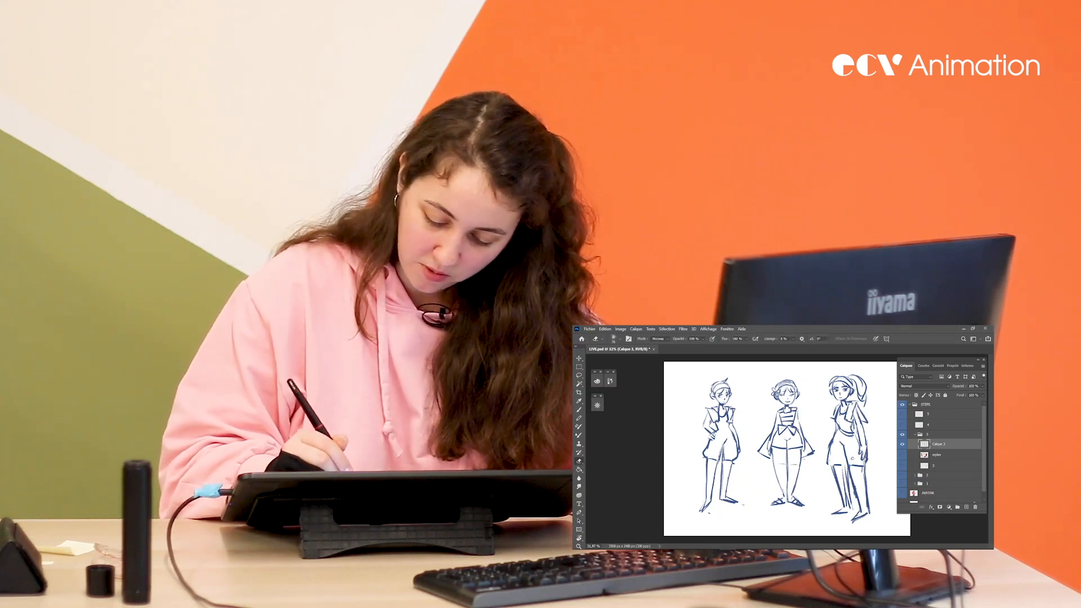
key("b")
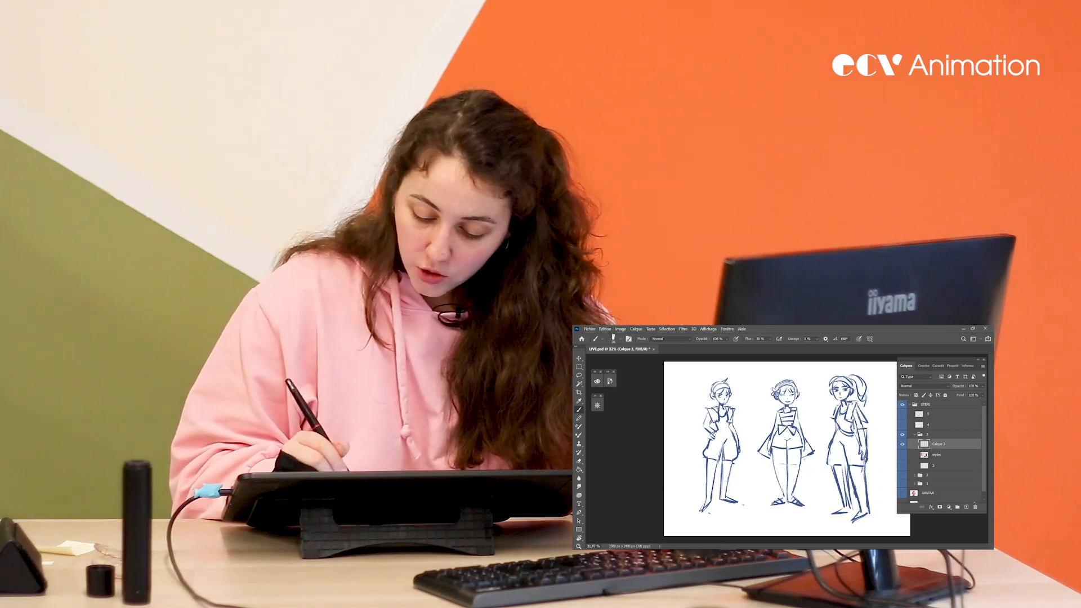
key("e")
key("b")
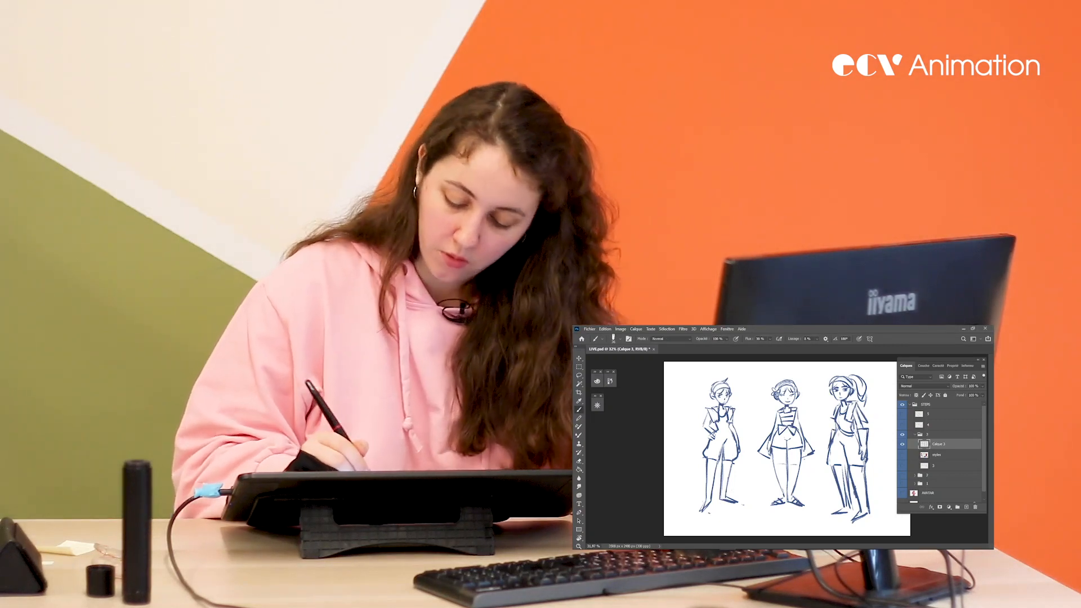
key("e")
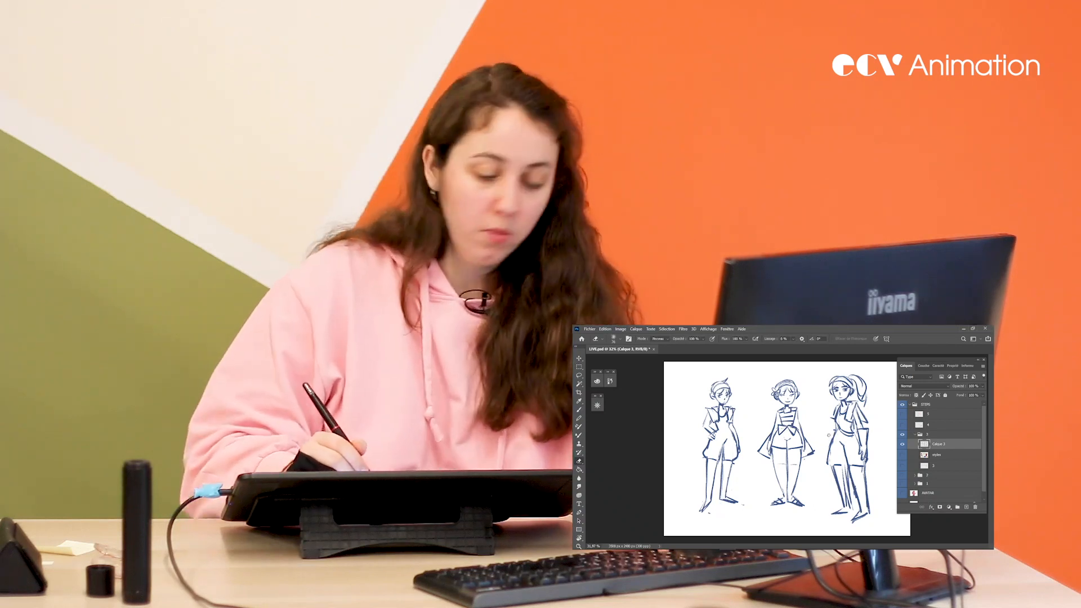
key("b")
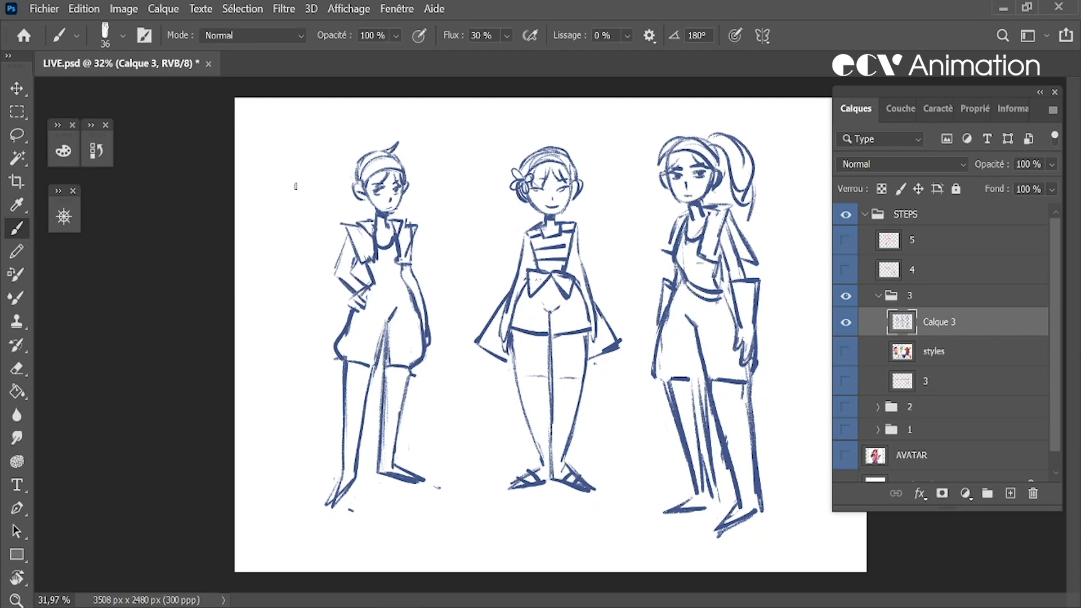
Lasso the whole third figure, shorten it slightly with a free transform, deselect it and save the document
key("l")
mouse_move(644, 526)
left_mouse_down()
mouse_move(822, 535)
mouse_move(641, 164)
mouse_move(649, 509)
left_mouse_up()
key("ctrl+t")
left_click_drag(642, 108, 646, 122)
left_click_drag(733, 218, 736, 196)
left_click_drag(649, 99, 651, 105)
left_click_drag(730, 198, 727, 191)
key("Return")
key("ctrl+d")
key("z")
mouse_move(690, 449)
left_mouse_down()
mouse_move(675, 443)
mouse_move(688, 443)
left_mouse_up()
key("ctrl+s")
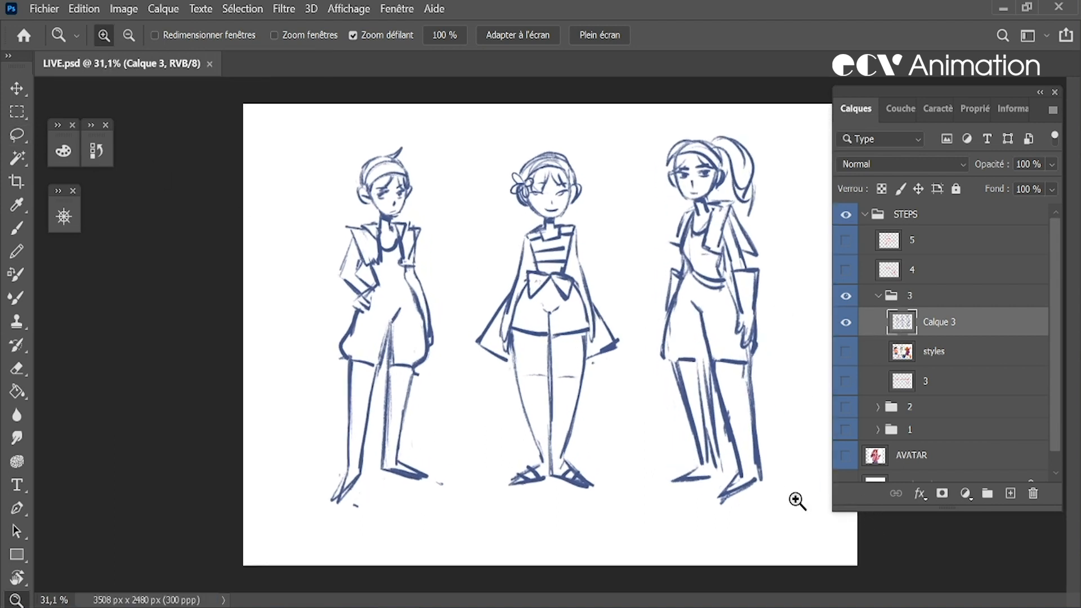
Mirror the canvas horizontally, lasso the ponytailed figure and adjust it with a free transform, and flip the canvas back
key("ctrl+shift+h")
left_click_drag(378, 105, 331, 116)
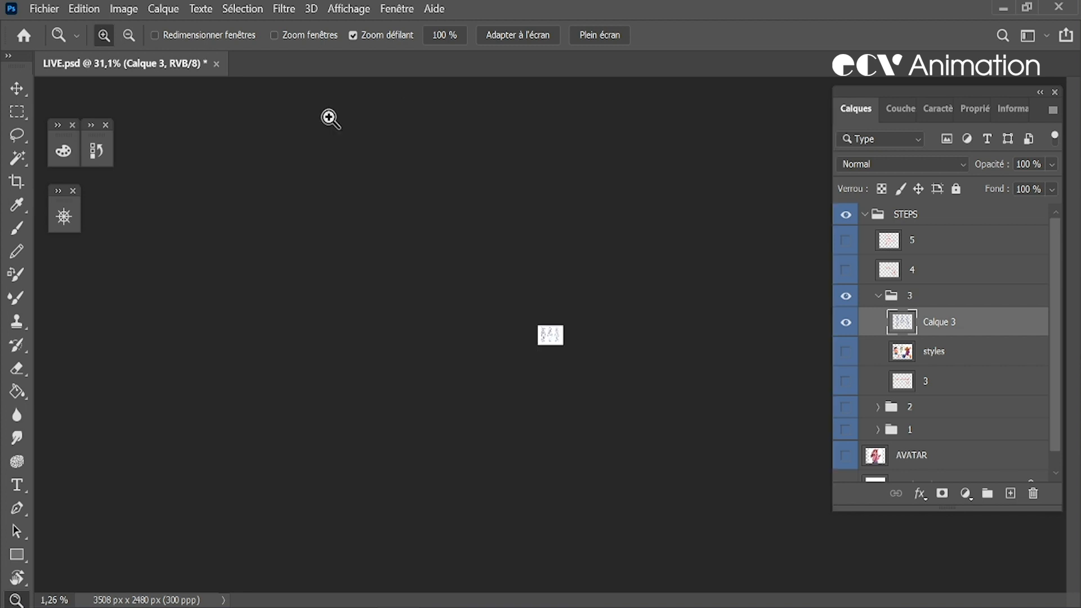
mouse_move(629, 374)
left_mouse_down()
mouse_move(704, 417)
mouse_move(757, 475)
mouse_move(758, 489)
left_mouse_up()
key("l")
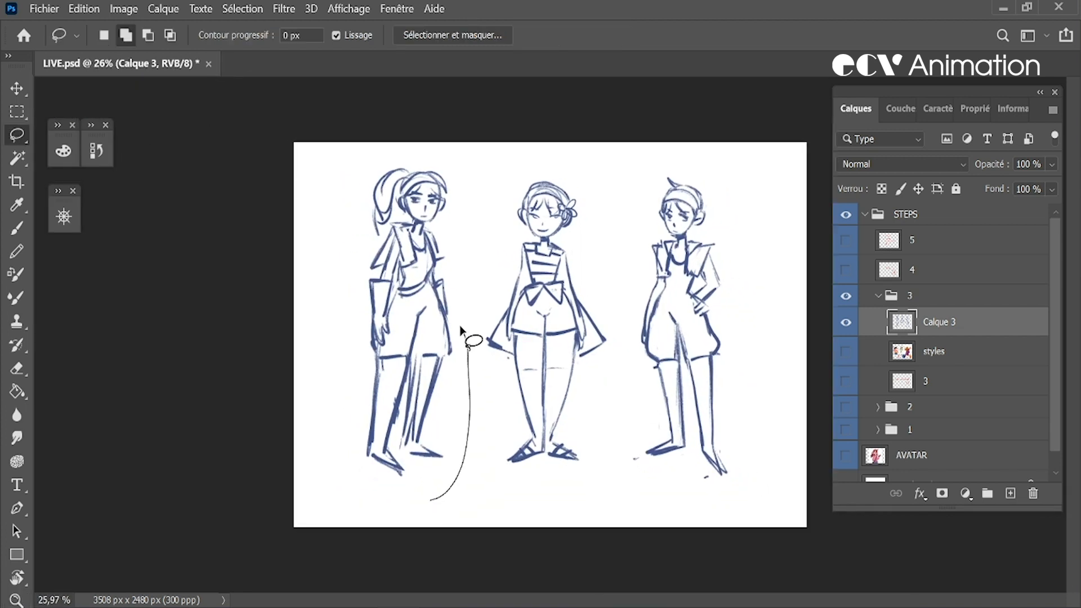
left_click_drag(378, 347, 394, 293)
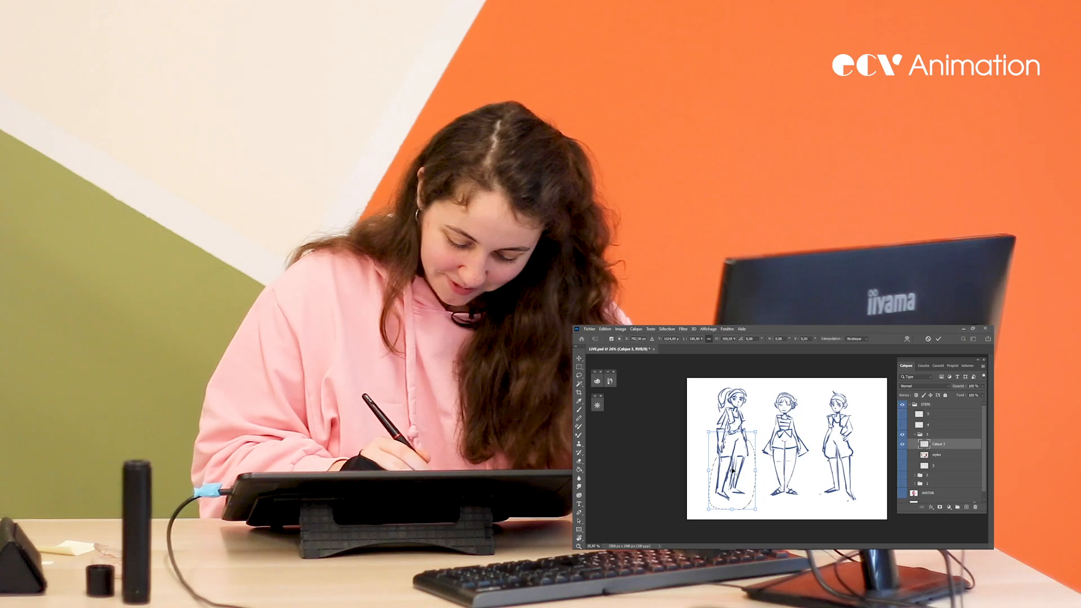
key("ctrl+t")
left_click_drag(506, 507, 542, 516)
left_click_drag(784, 515, 781, 513)
key("Return")
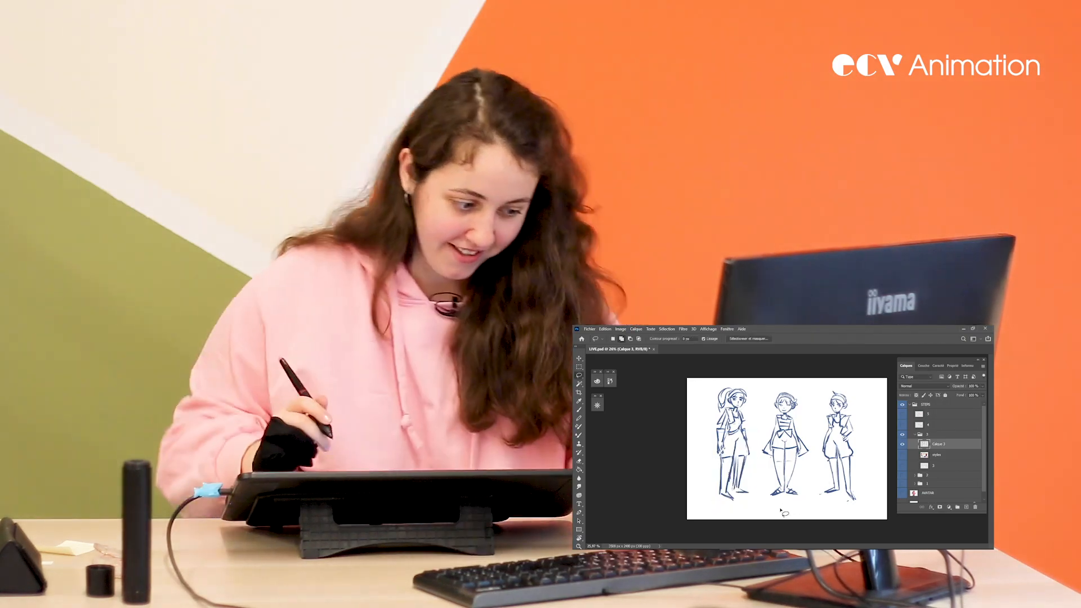
key("ctrl+d")
key("ctrl+shift+h")
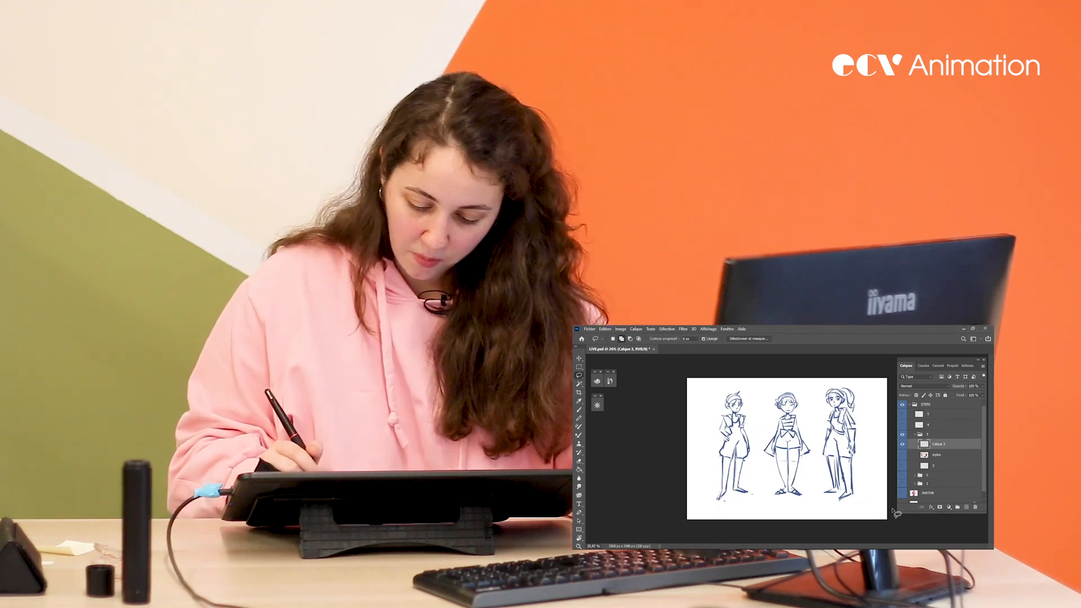
Lasso the first figure and move it outward, away from the second figure
key("b")
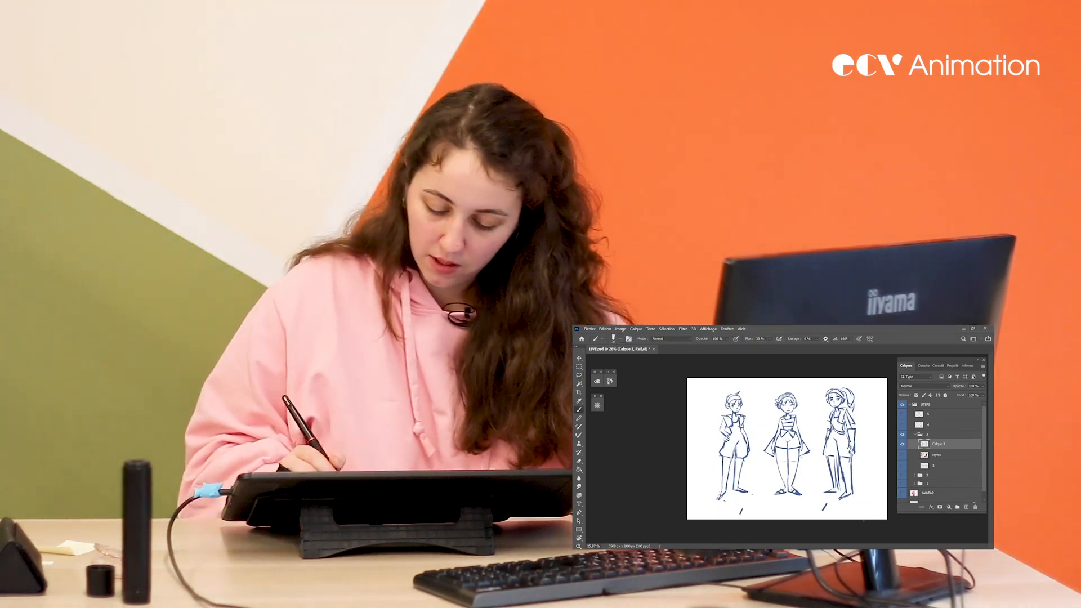
key("l")
mouse_move(738, 378)
left_mouse_down()
mouse_move(726, 518)
mouse_move(756, 428)
mouse_move(734, 427)
left_mouse_up()
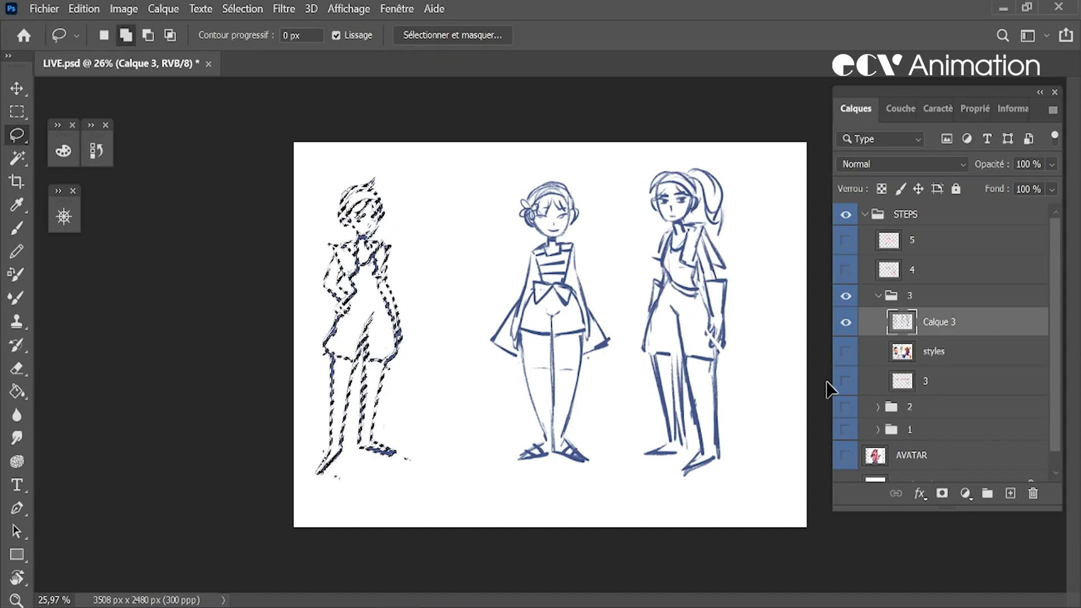
Copy the first figure to its own layer above group 3, lasso it and move the copy inward with a free transform
key("ctrl+j")
left_click_drag(915, 332, 904, 283)
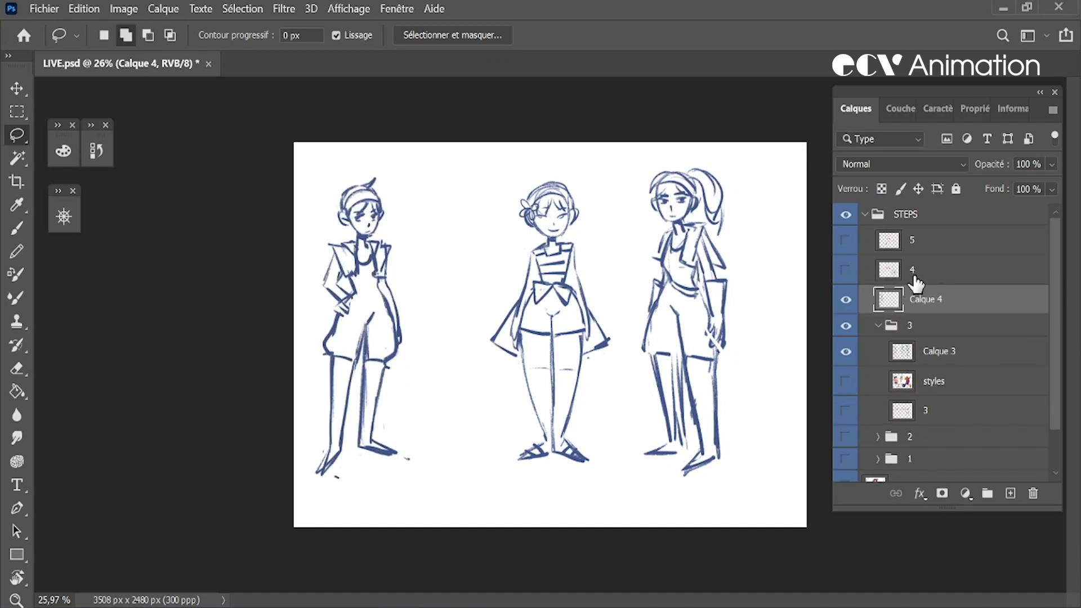
mouse_move(426, 232)
left_mouse_down()
mouse_move(439, 420)
mouse_move(427, 239)
left_mouse_up()
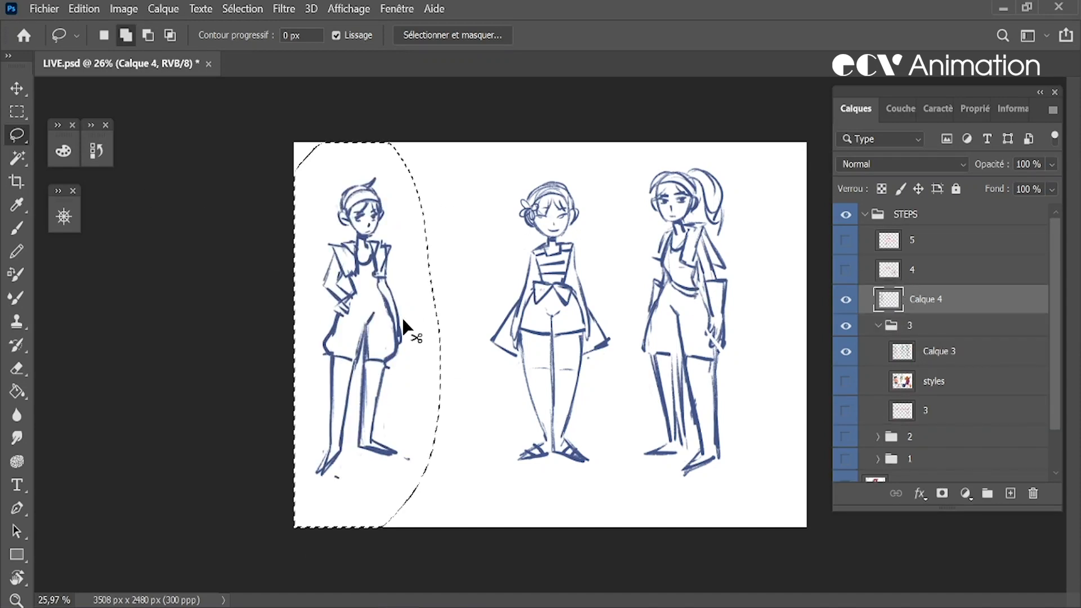
key("ctrl+t")
left_click_drag(377, 351, 430, 357)
key("Return")
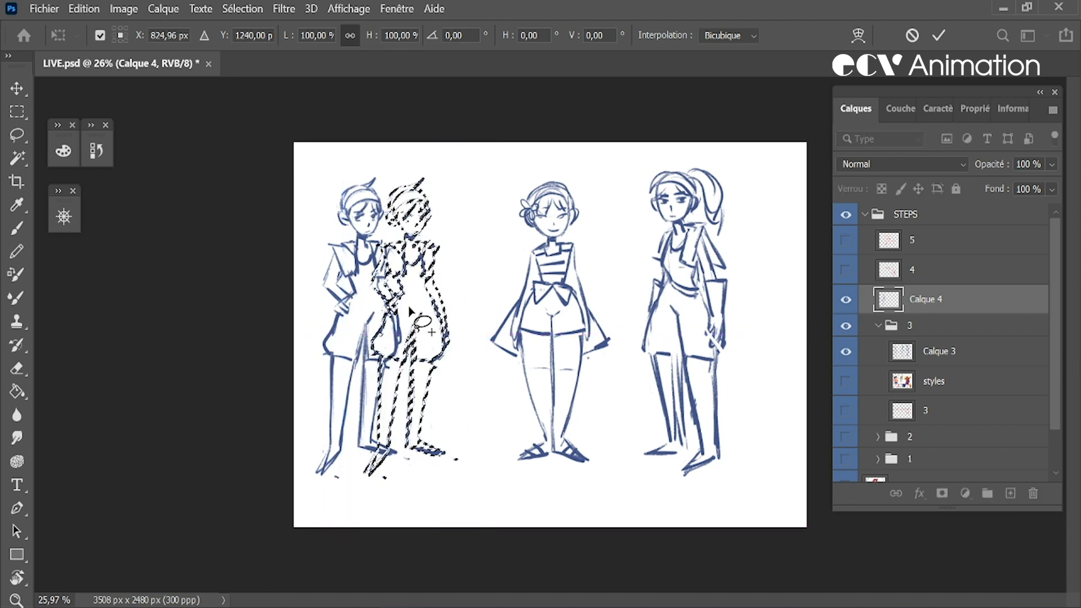
Hide Calque 4, then lasso the first figure on Calque 3, move it closer to the second figure and deselect
left_click(846, 299)
left_click(928, 360)
mouse_move(433, 275)
left_mouse_down()
mouse_move(259, 349)
mouse_move(402, 241)
left_mouse_up()
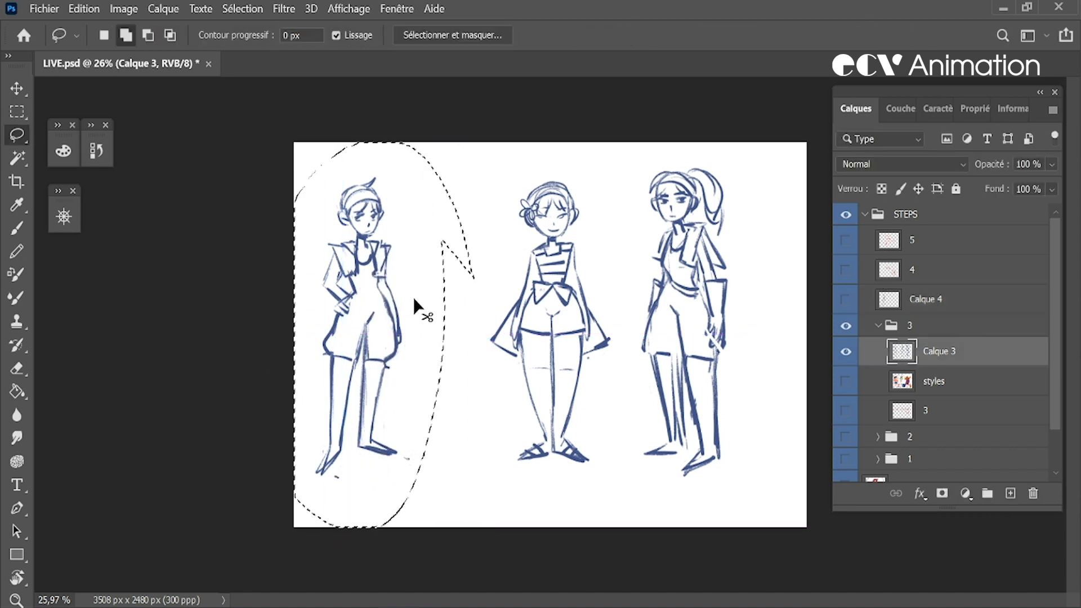
key("ctrl+t")
left_click_drag(386, 357, 423, 356)
key("Return")
key("ctrl+d")
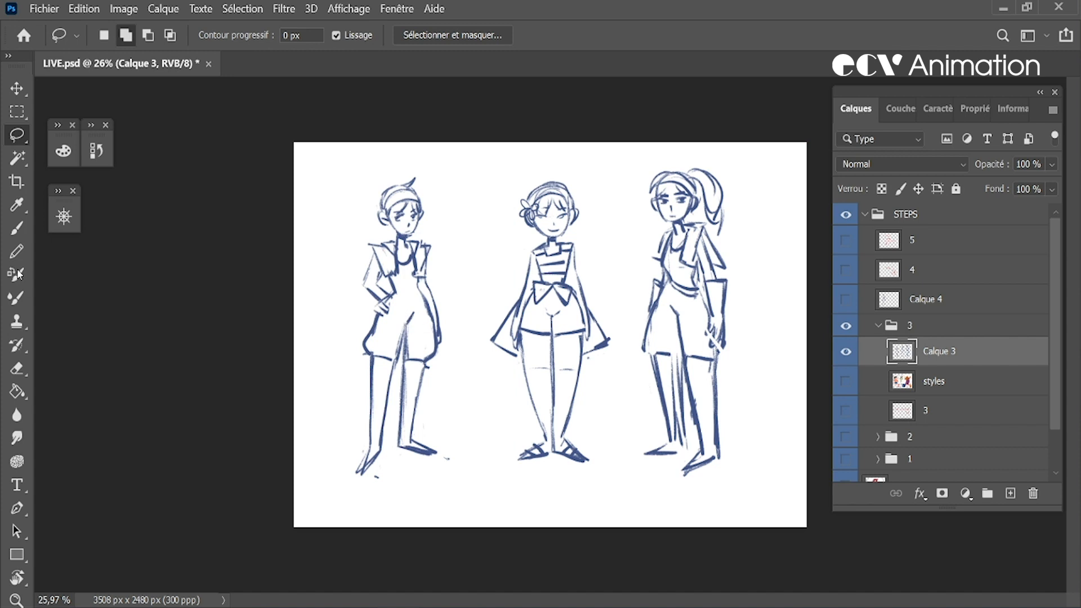
Number the figures 1, 2 and 3 beneath their feet with the brush and save the document
key("b")
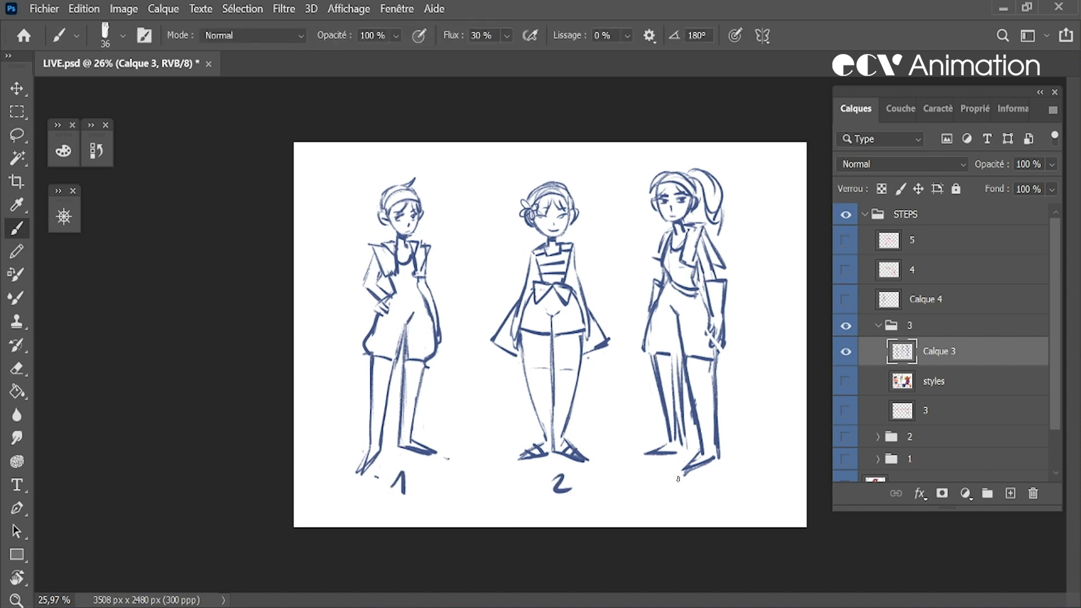
key("ctrl+s")
Collapse and hide group 3, then show layer 4 with the Polish title in full-screen view
left_click(923, 325)
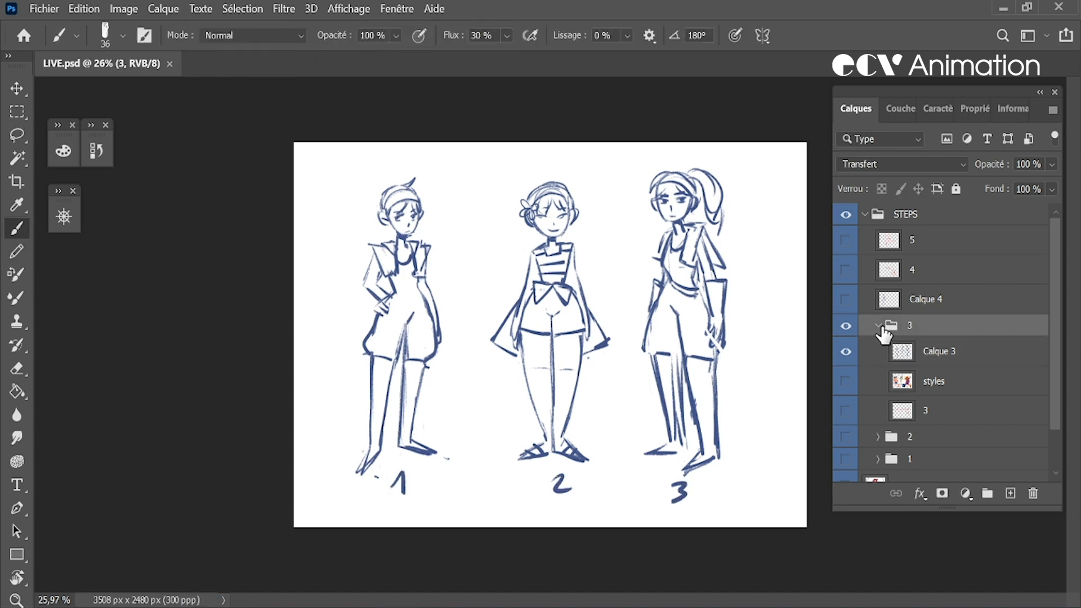
left_click(878, 325)
left_click(846, 326)
left_click(845, 271)
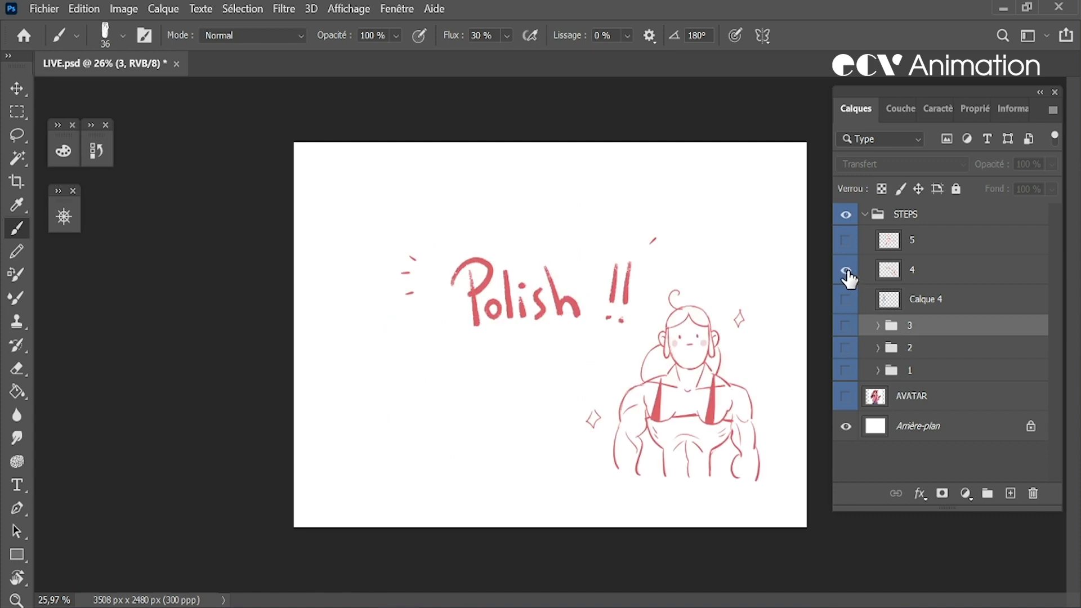
key("f")
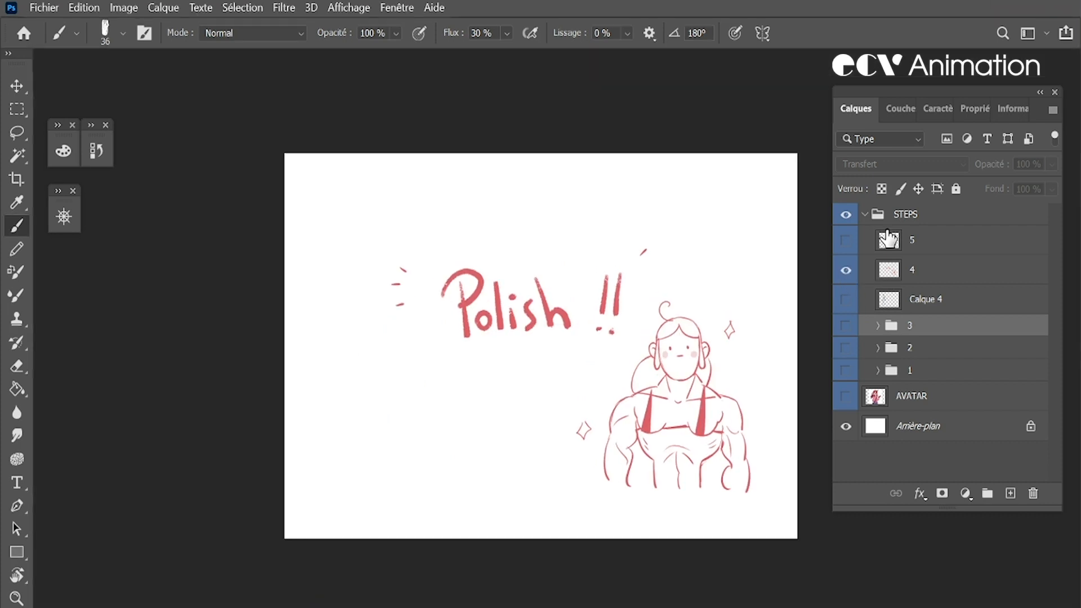
key("f")
left_click_drag(702, 368, 728, 386)
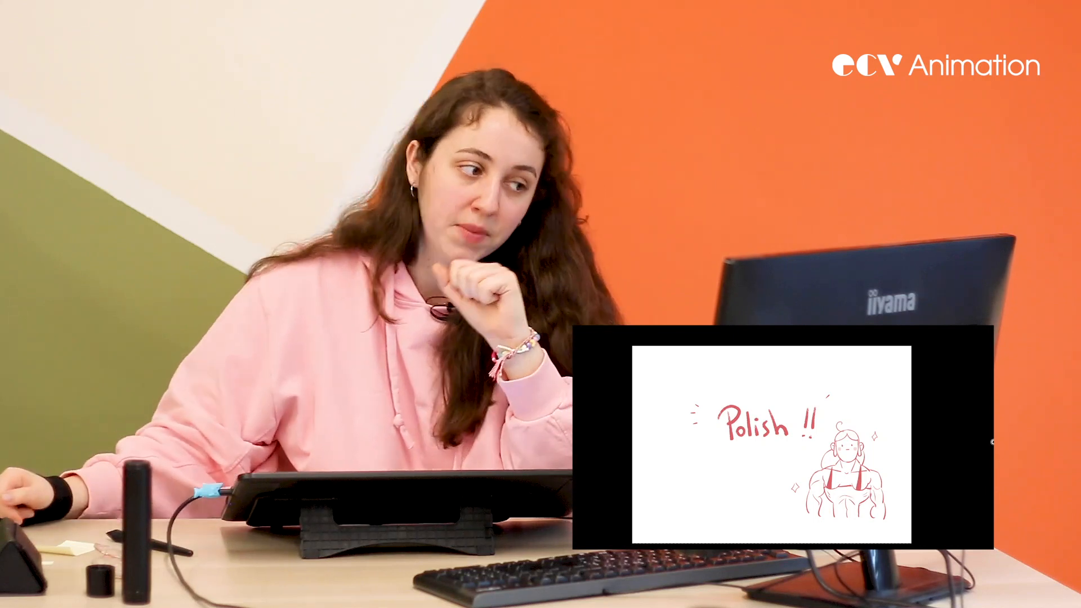
Leave full-screen view, hide layer 4, group it with Calque 4 and name the group 4
key("f")
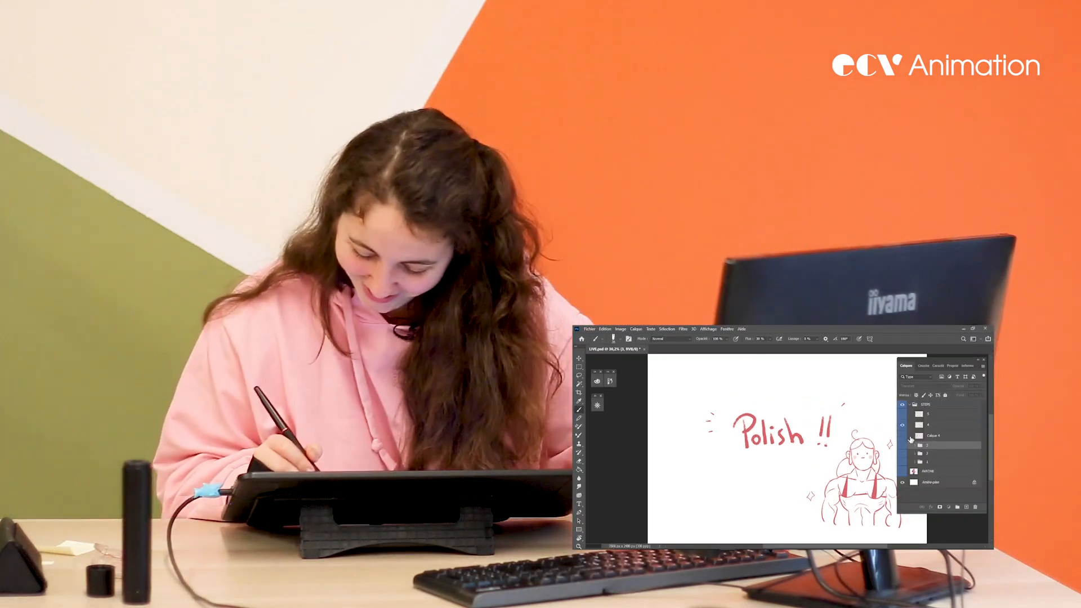
left_click(901, 425)
left_click(901, 414)
left_click(901, 415)
left_click(932, 427)
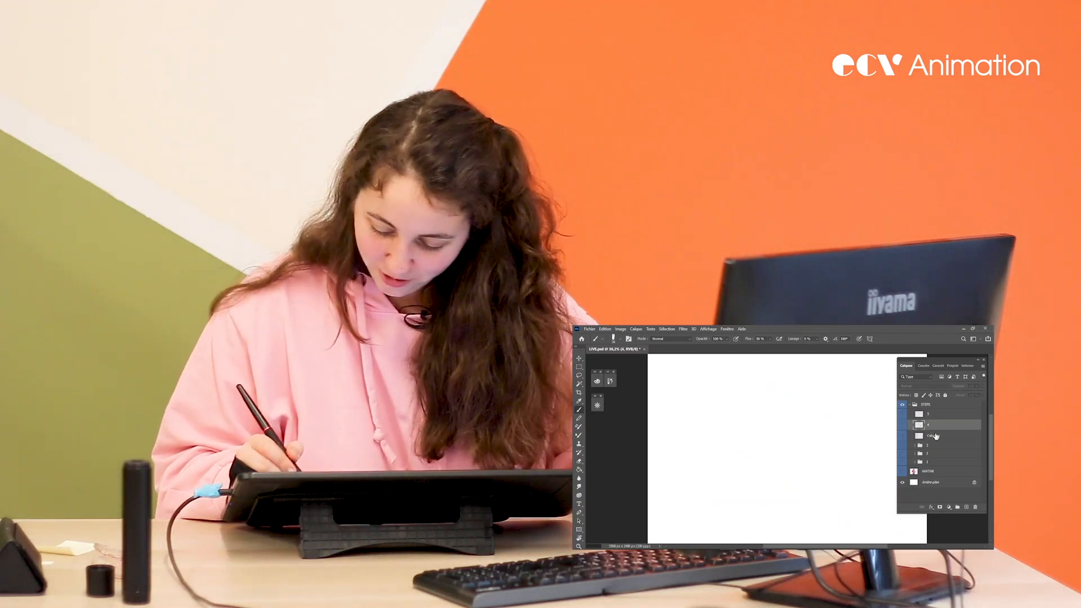
left_click(936, 436, "shift")
key("ctrl+g")
double_click(932, 423)
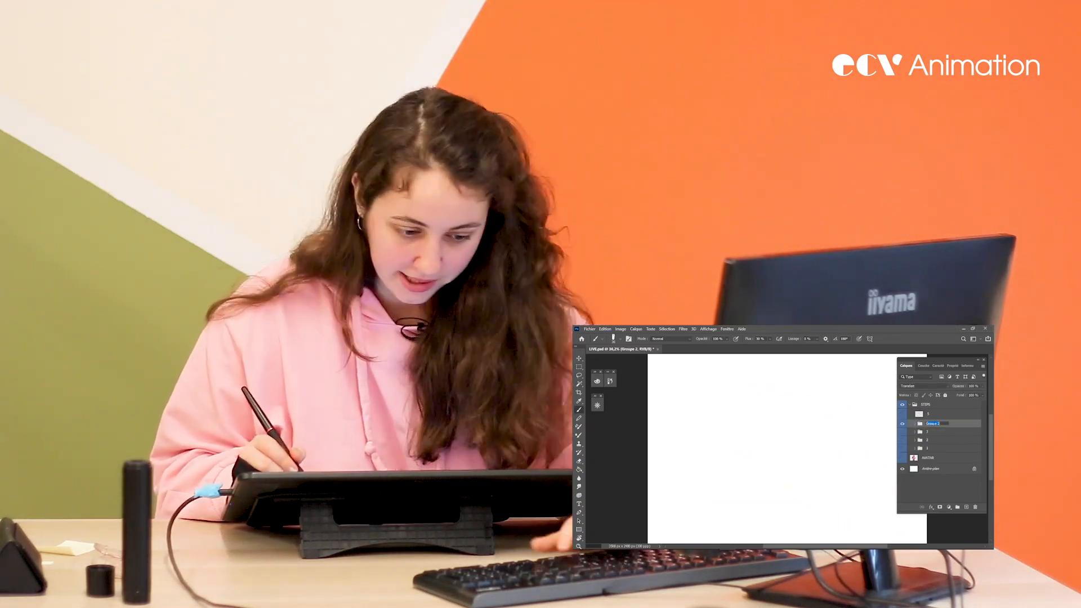
type("4")
key("Return")
Expand group 4, make Calque 4 visible and move it above layer 4 within the group
left_click(916, 424)
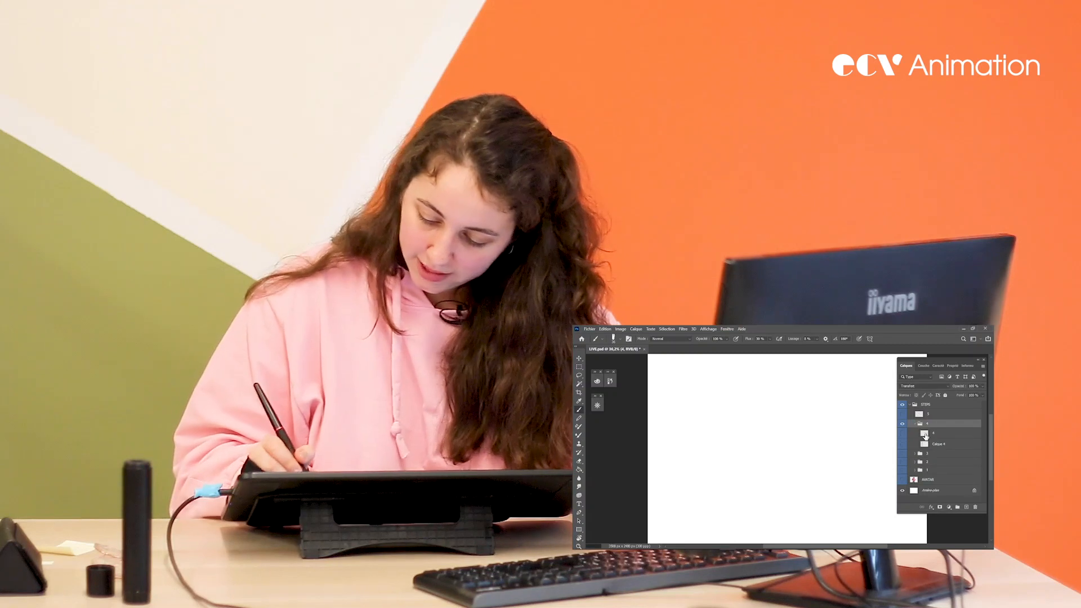
left_click(921, 432)
left_click(902, 444)
key("ctrl+space")
left_click_drag(869, 466, 851, 473)
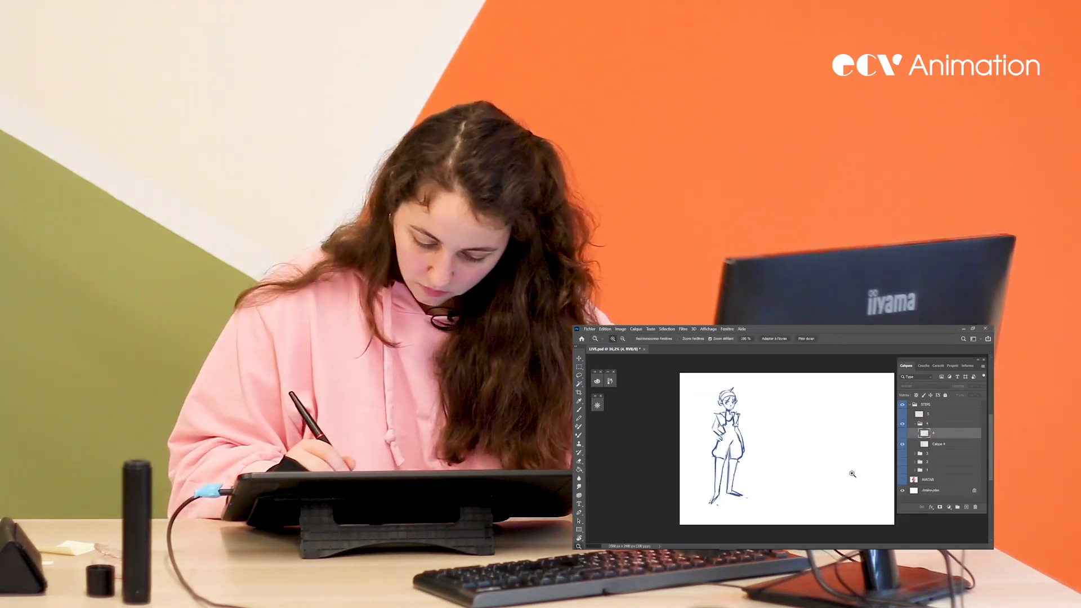
left_click_drag(937, 444, 935, 429)
Lasso the figure on Calque 4 and paste a copy of it as a base for the clean drawing
key("ctrl+space")
left_click_drag(861, 475, 866, 480)
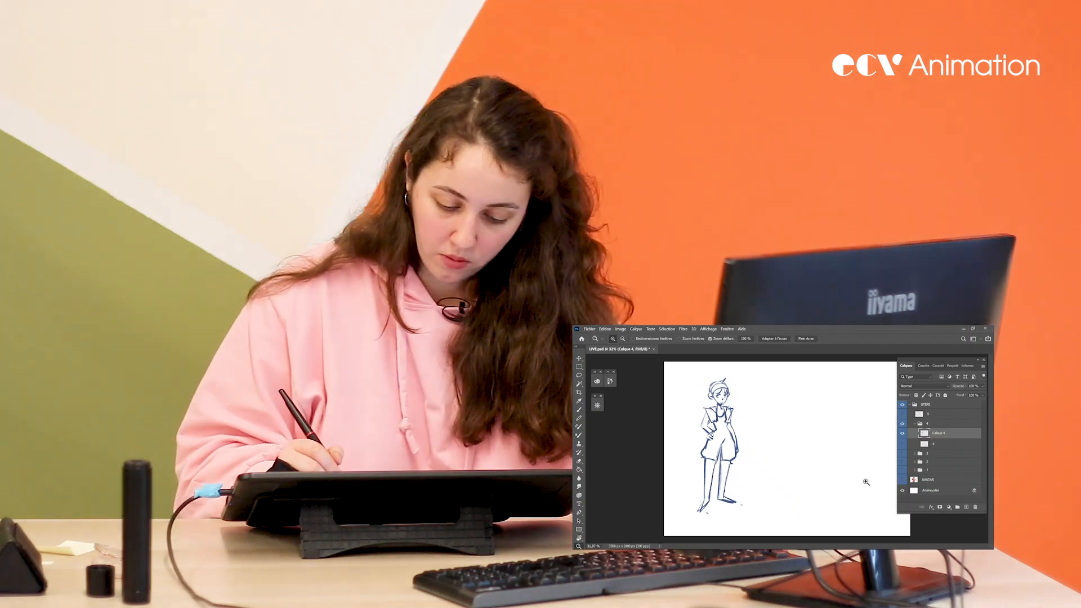
key("l")
mouse_move(785, 439)
left_mouse_down()
mouse_move(655, 496)
mouse_move(778, 449)
left_mouse_up()
key("ctrl+c")
key("ctrl+v")
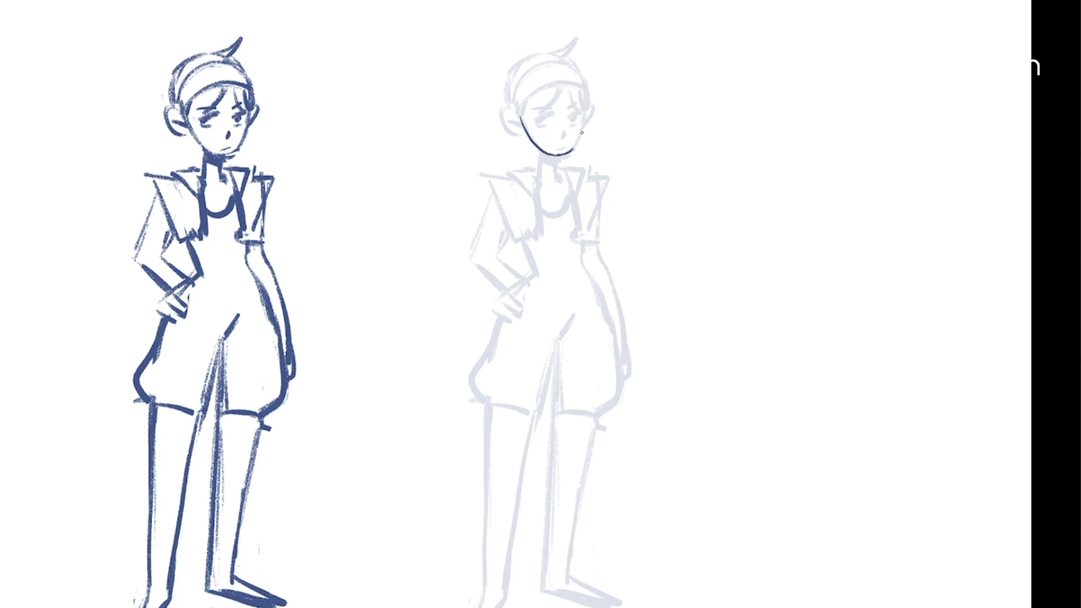
Trace the face, ears, headband, neck and collar in thin lines over the faded figure, undoing unsatisfactory strokes
key("ctrl+z")
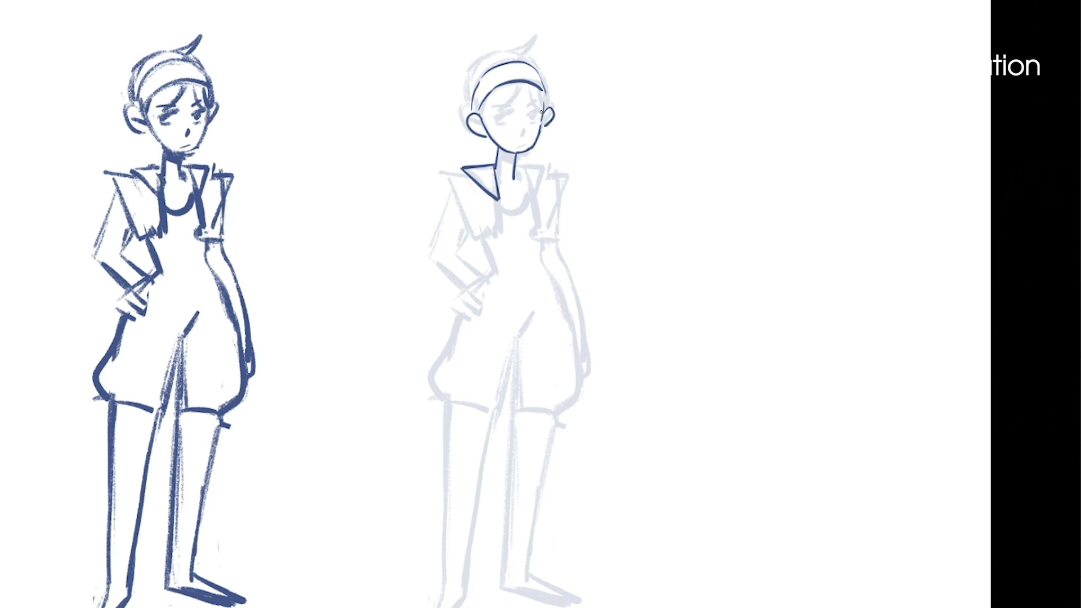
key("ctrl+z")
left_click_drag(598, 223, 582, 217)
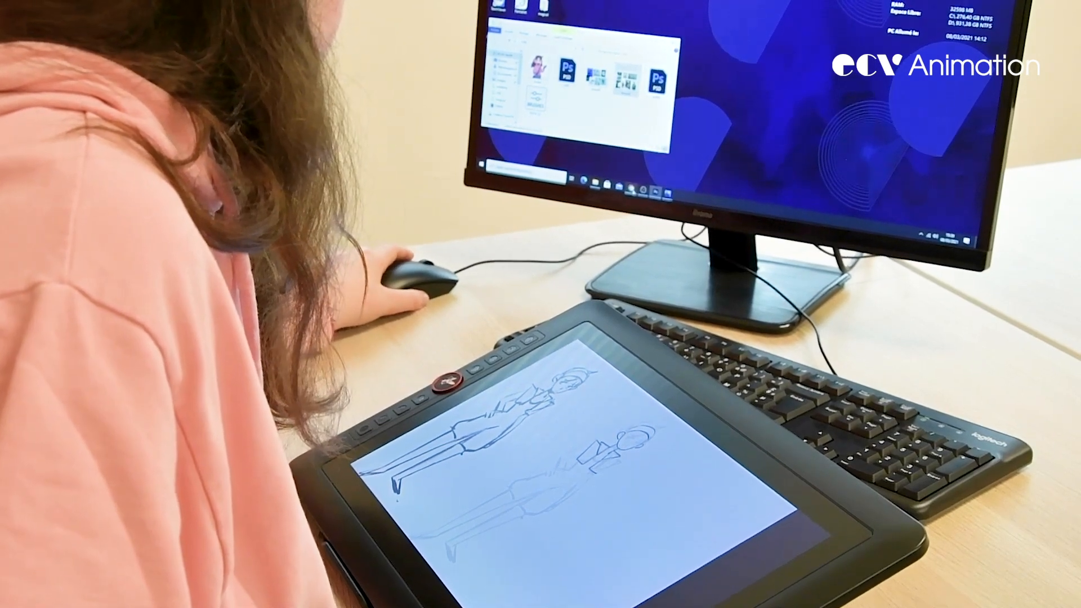
Switch to the browser's clothing reference images and search for "gilet"
left_click(630, 187)
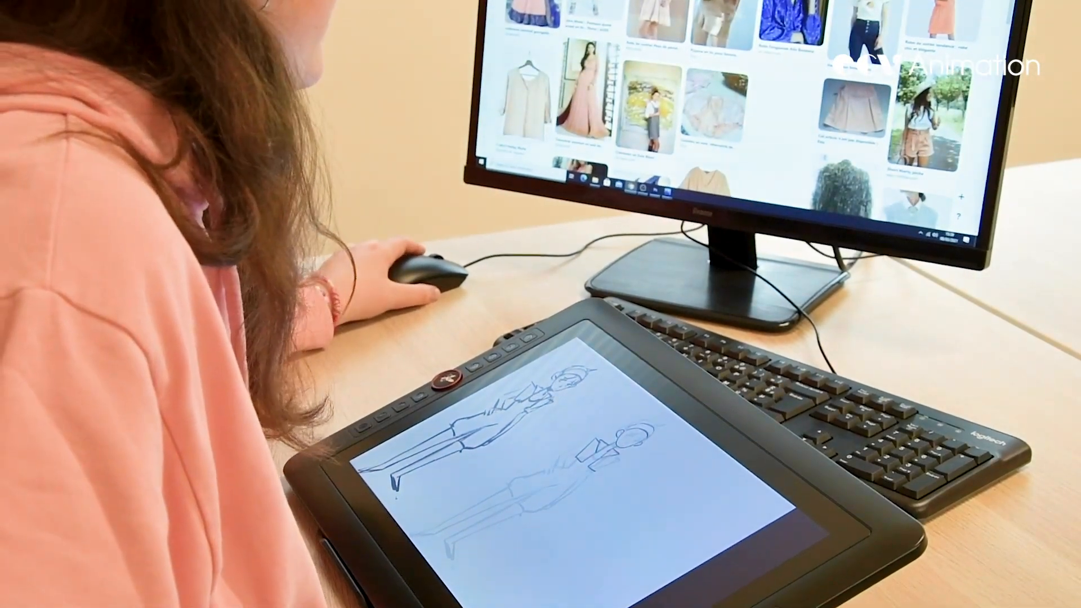
left_click(731, 2)
key("BackSpace")
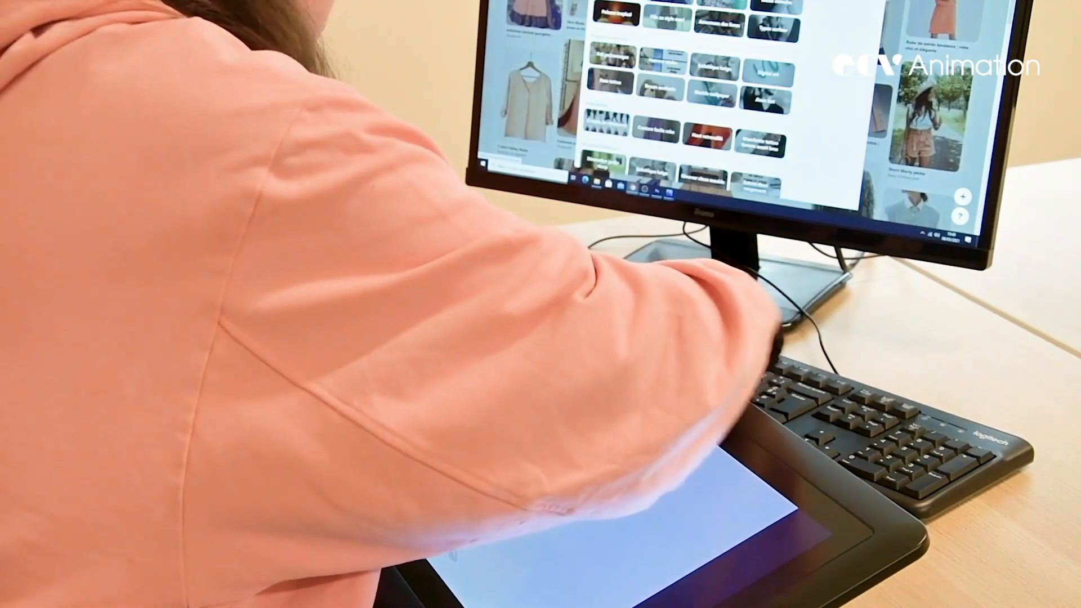
type("gilet")
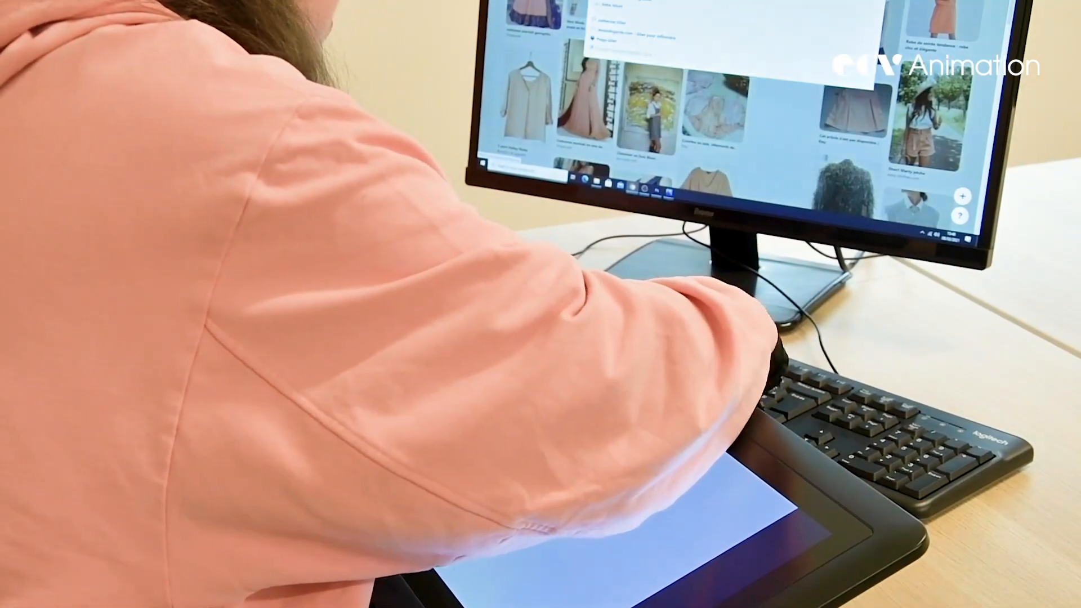
key("Return")
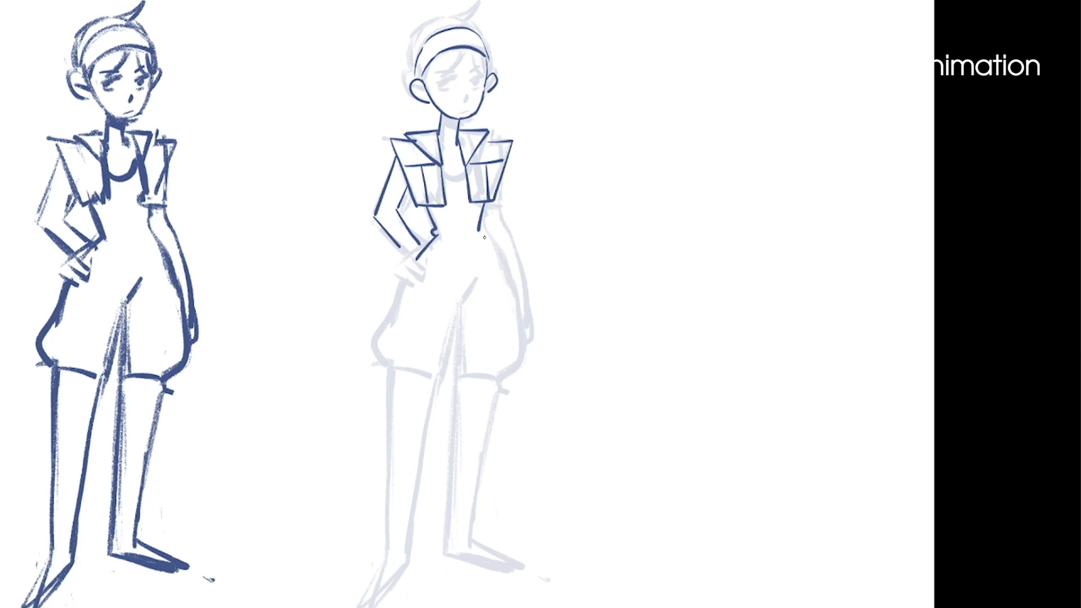
Trace the torso's side and the outer contours of the puffy shorts over the faded figure
left_click_drag(484, 237, 516, 298)
left_click_drag(526, 339, 503, 374)
left_click_drag(397, 317, 380, 371)
key("ctrl+z")
left_click_drag(393, 302, 396, 368)
key("space")
left_click_drag(589, 359, 549, 366)
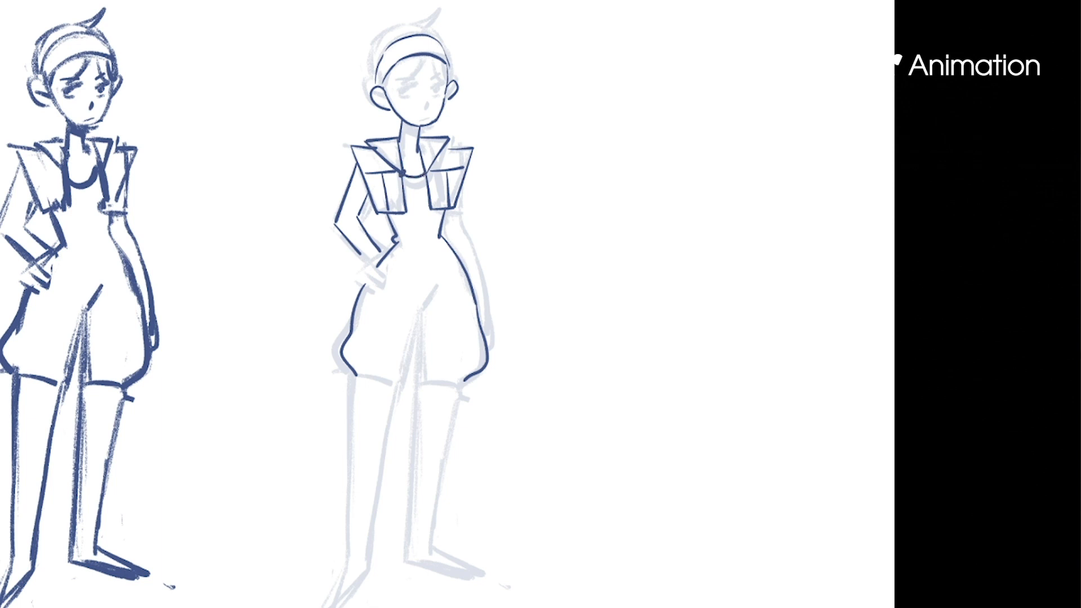
Rework the neckline and trace the shorts' angular hems, inseam and first leg lines, undoing poor strokes
key("ctrl+z")
key("ctrl+z")
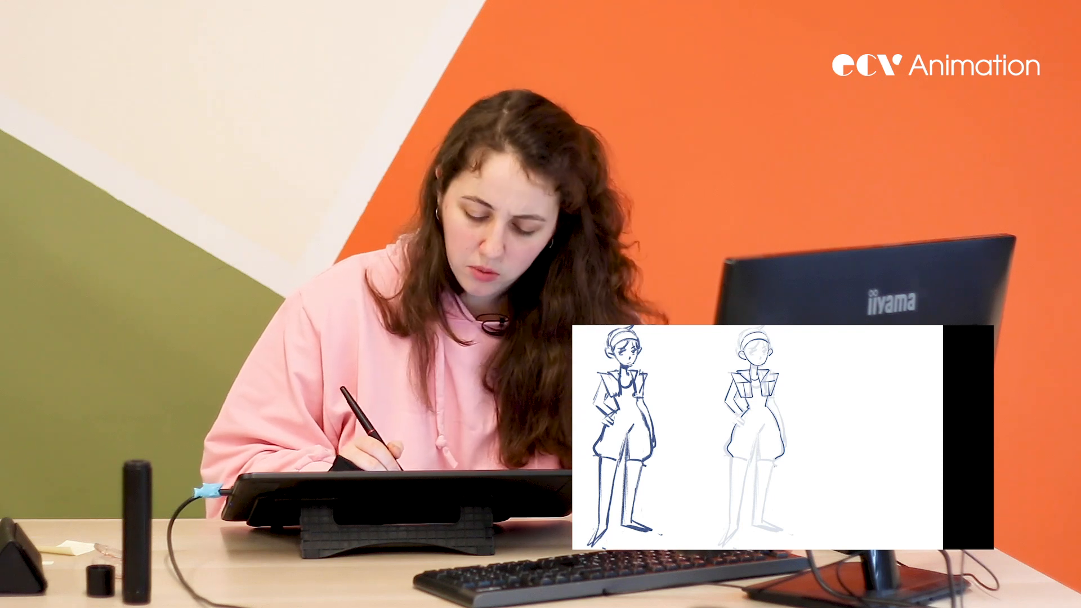
left_click_drag(791, 467, 784, 471)
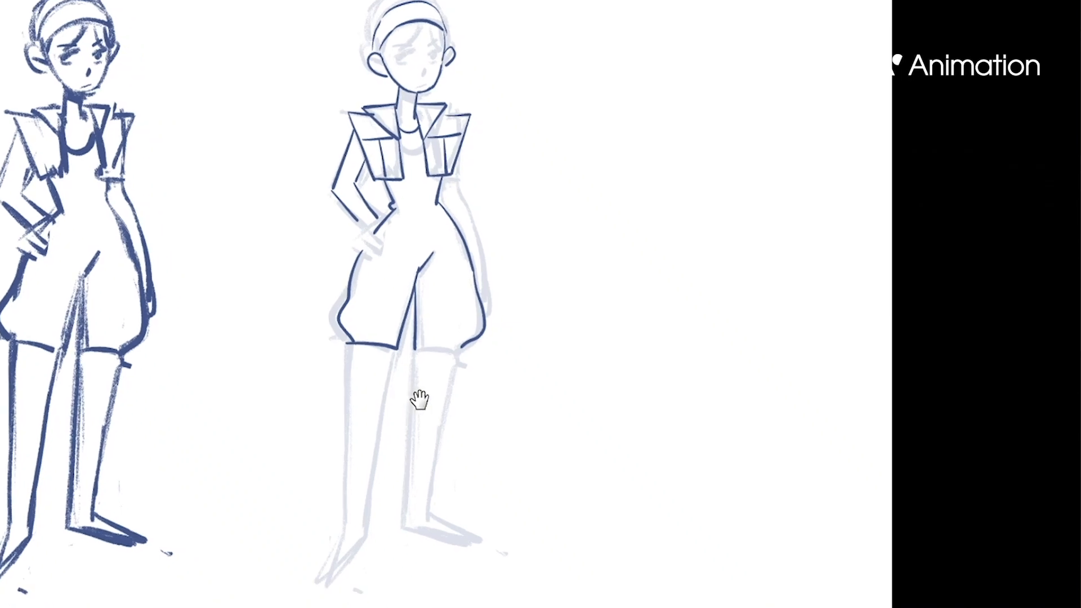
key("ctrl+z")
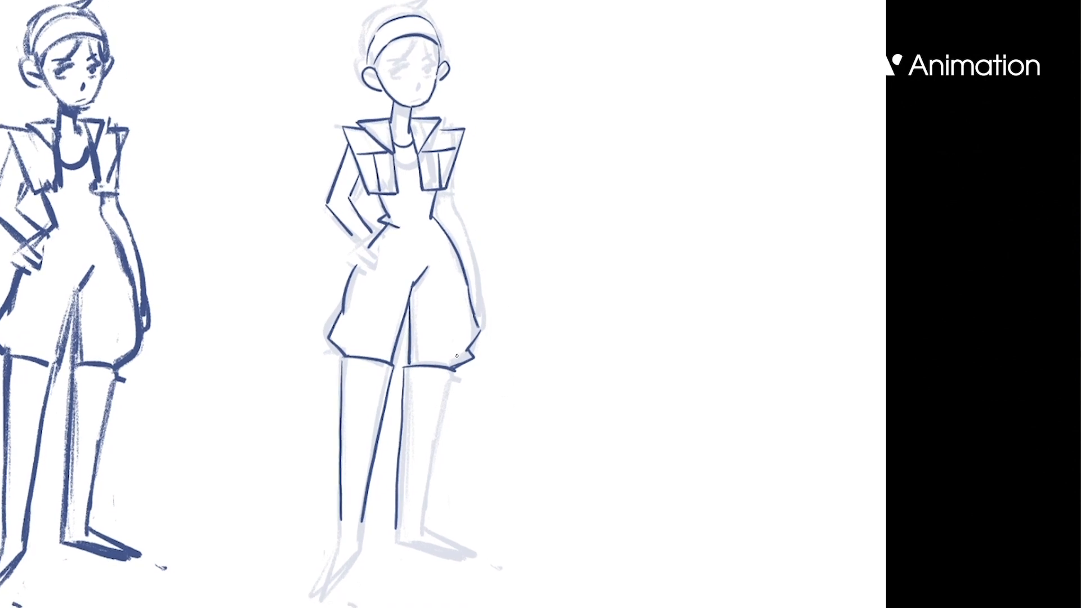
Redraw the second leg's two contours and trace the pointed foot of the first leg
left_click_drag(491, 443, 483, 421)
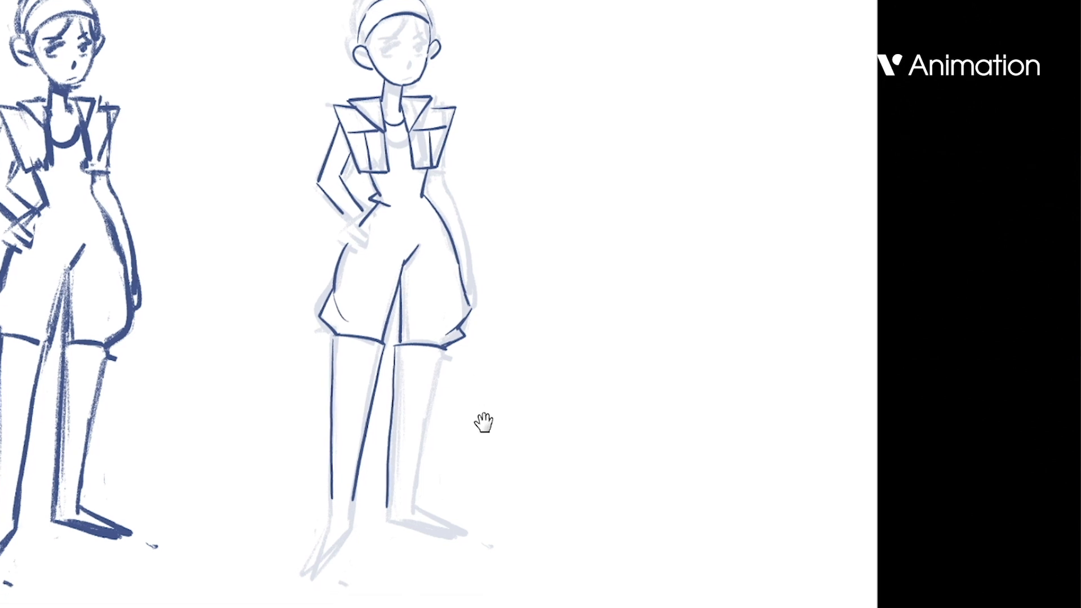
left_click_drag(443, 350, 419, 492)
key("ctrl+z")
key("ctrl+z")
left_click_drag(394, 364, 390, 465)
left_click_drag(443, 350, 409, 501)
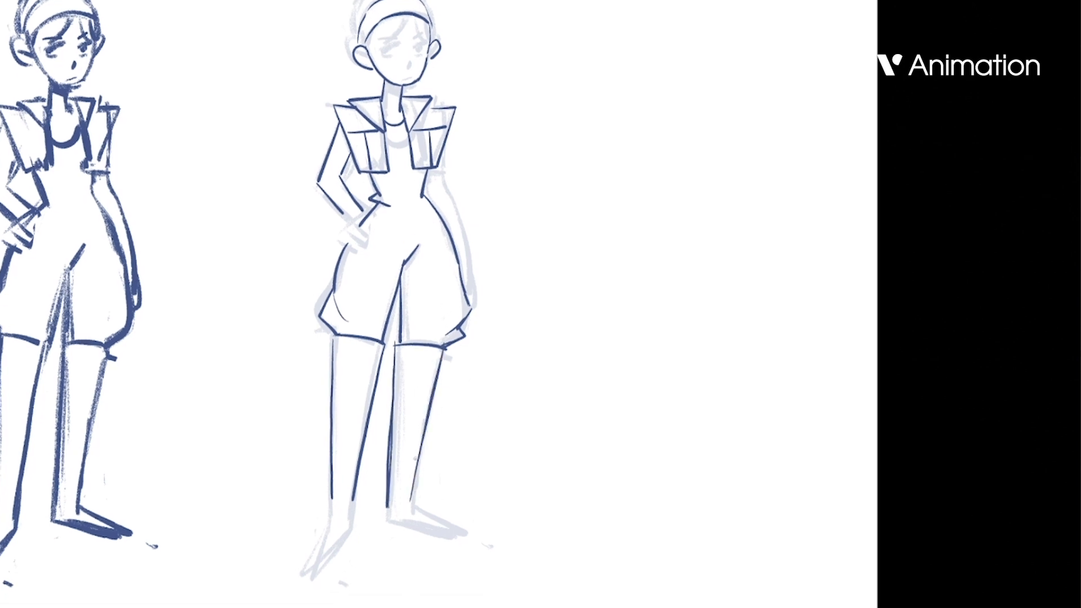
left_click_drag(309, 566, 350, 524)
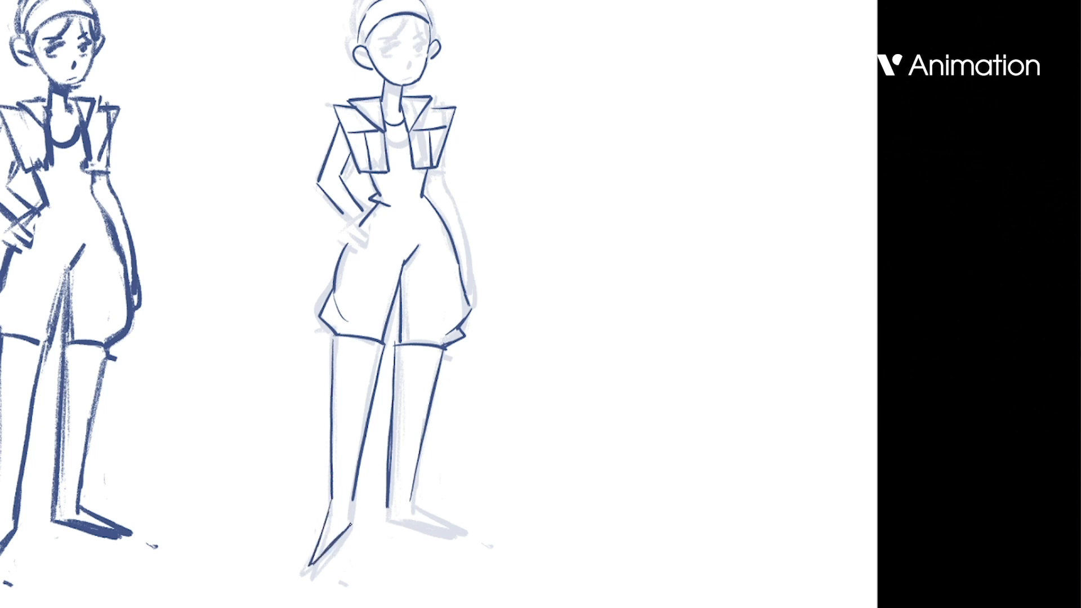